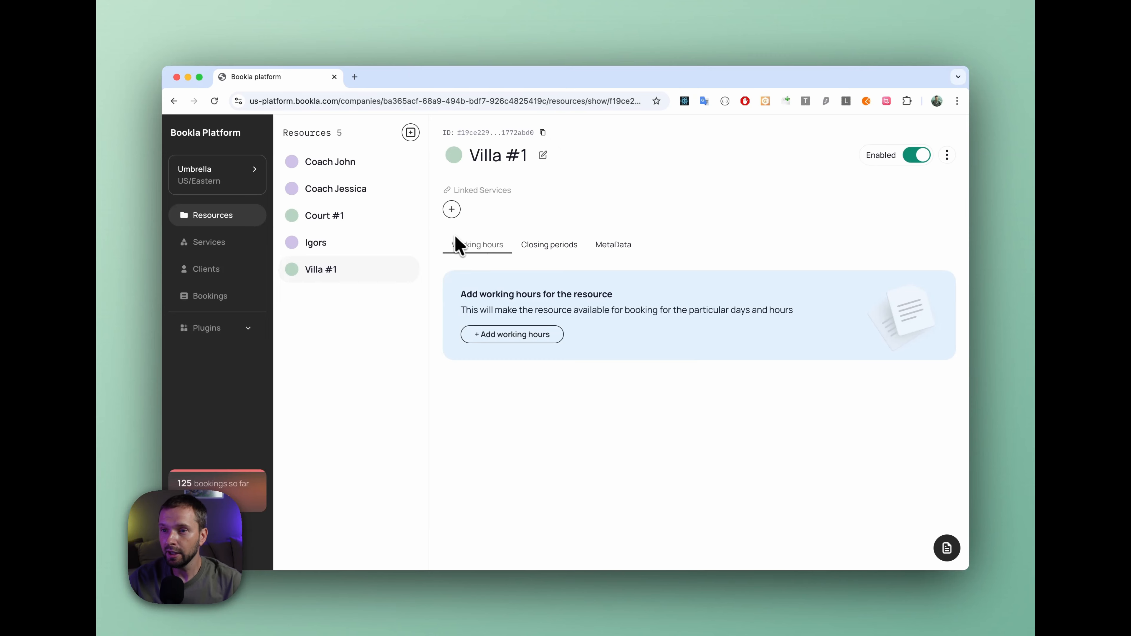
Step: Start a new service named Villa Rent
left_click(212, 244)
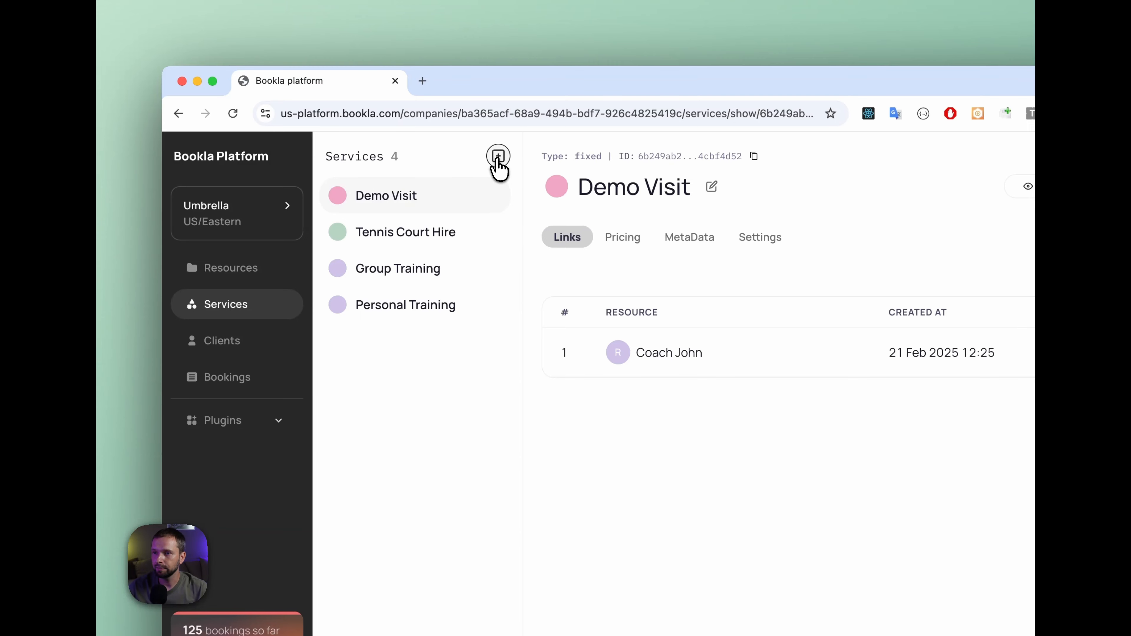
left_click(498, 158)
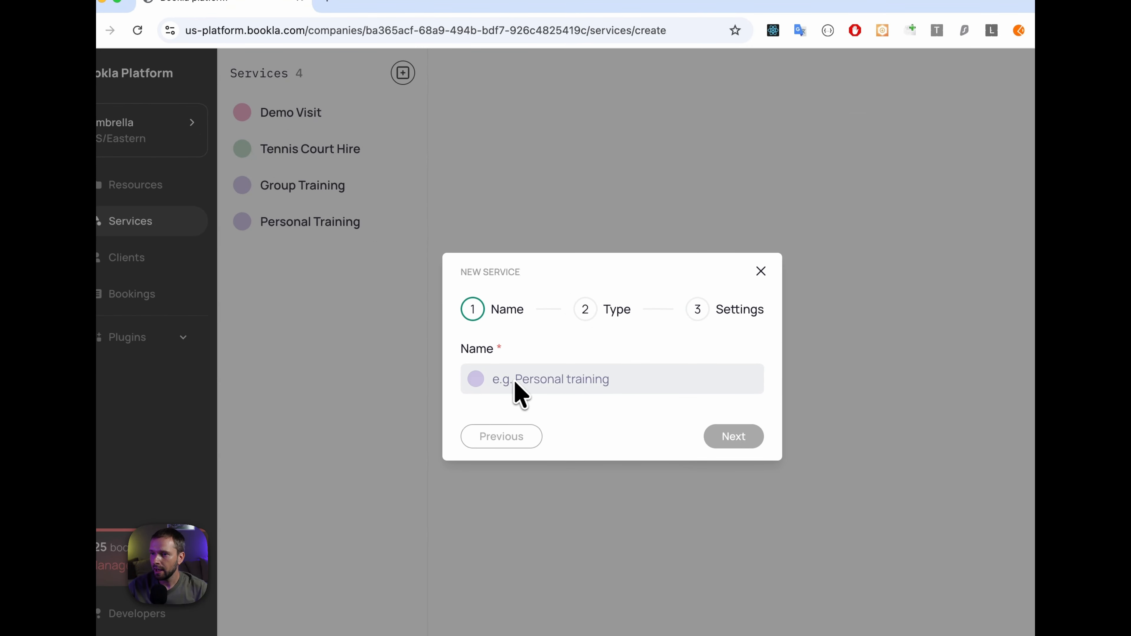
left_click(524, 386)
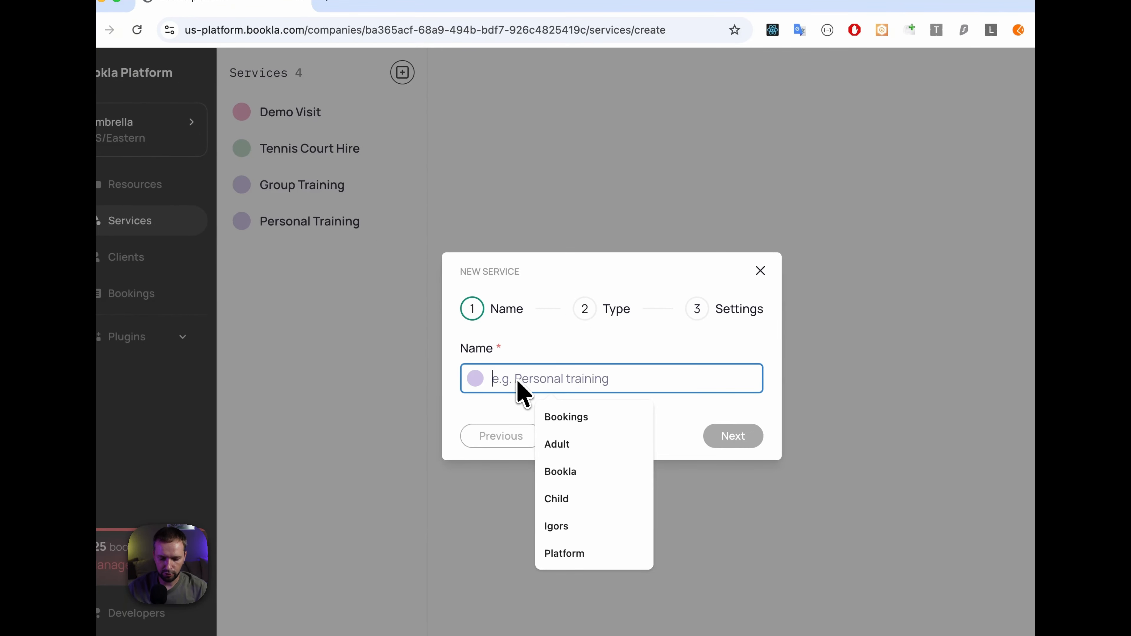
type("Villa R")
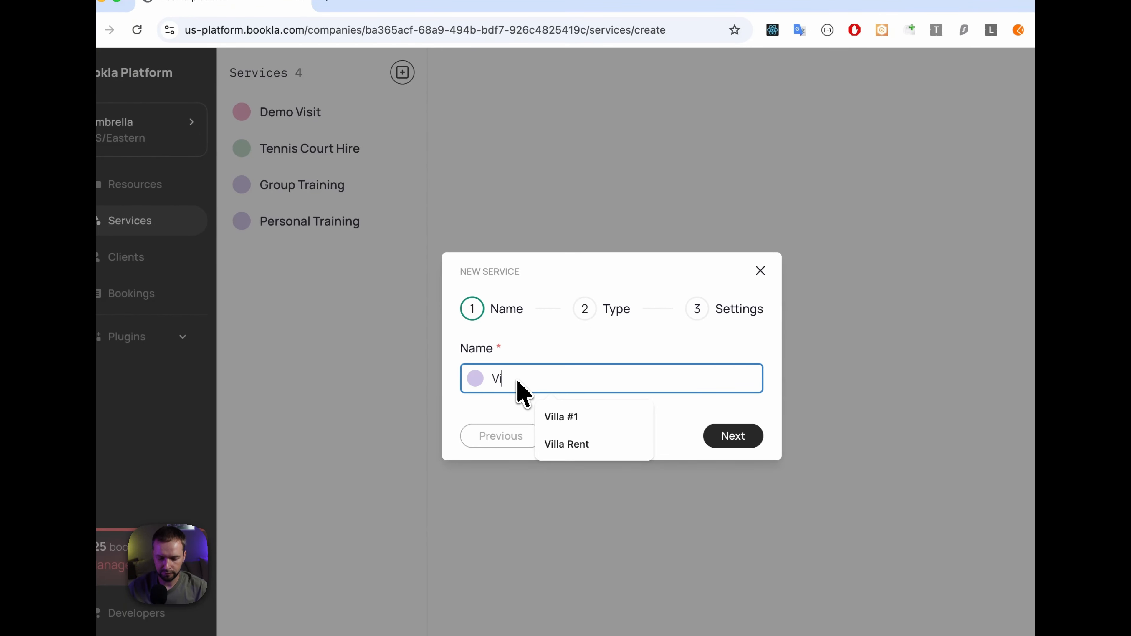
type("ent")
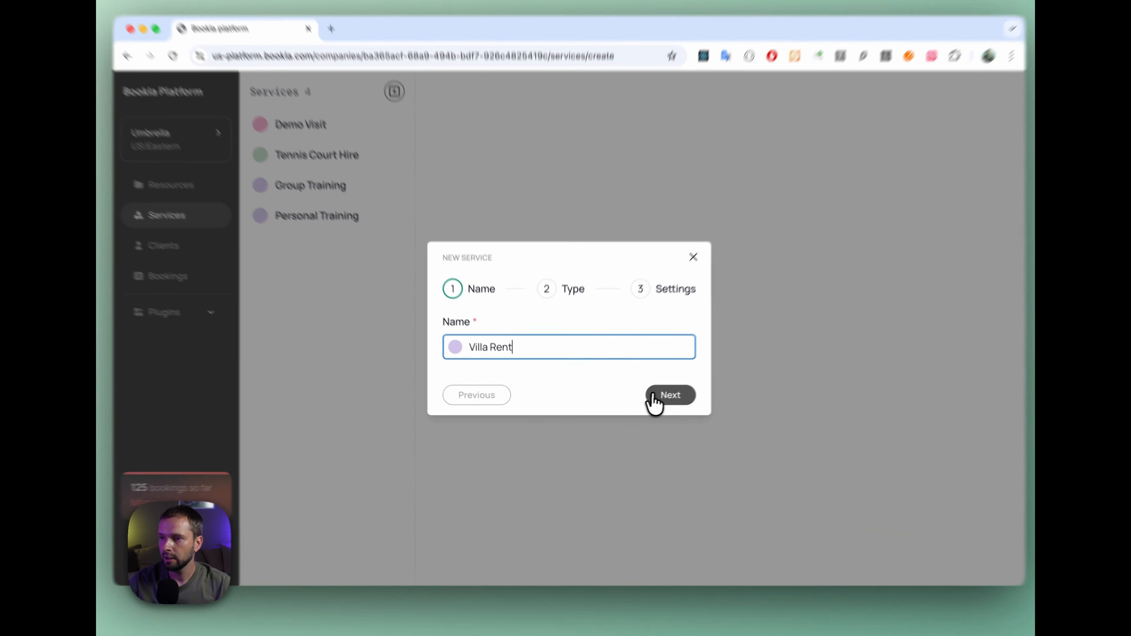
left_click(653, 401)
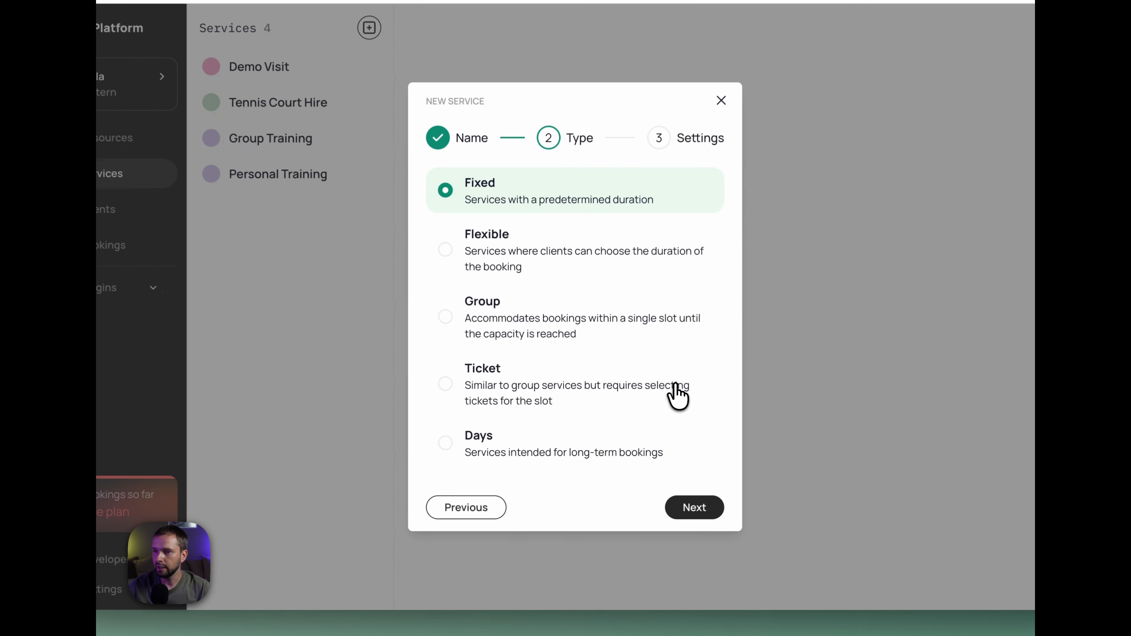
Step: Choose the Days service type, keep the Instant booking policy, and create the service
left_click(445, 448)
left_click(690, 508)
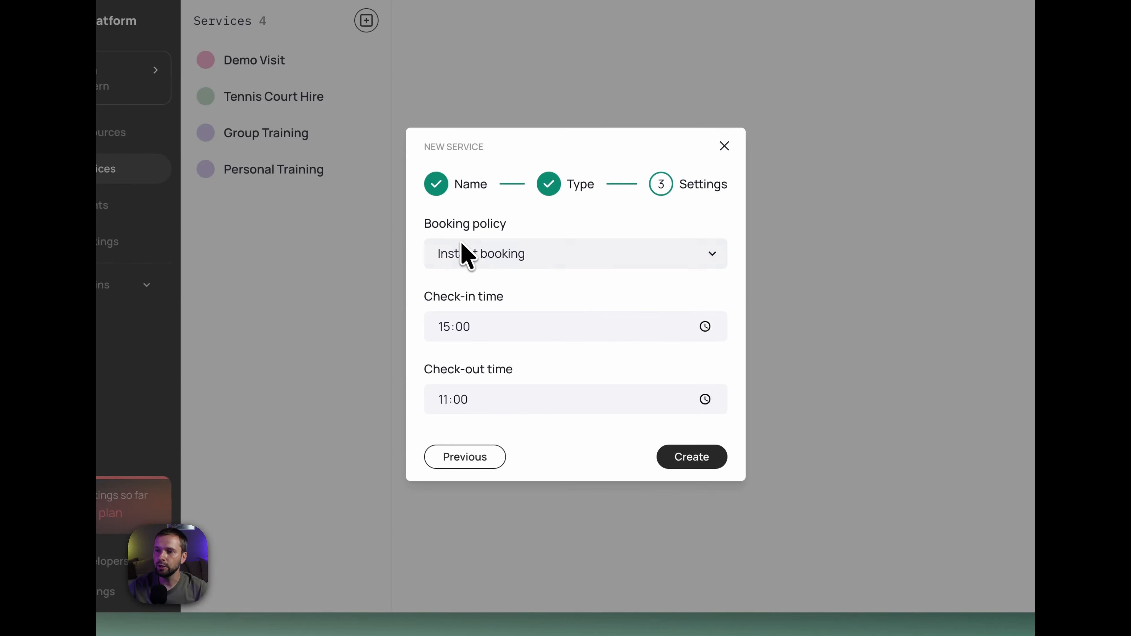
left_click(544, 255)
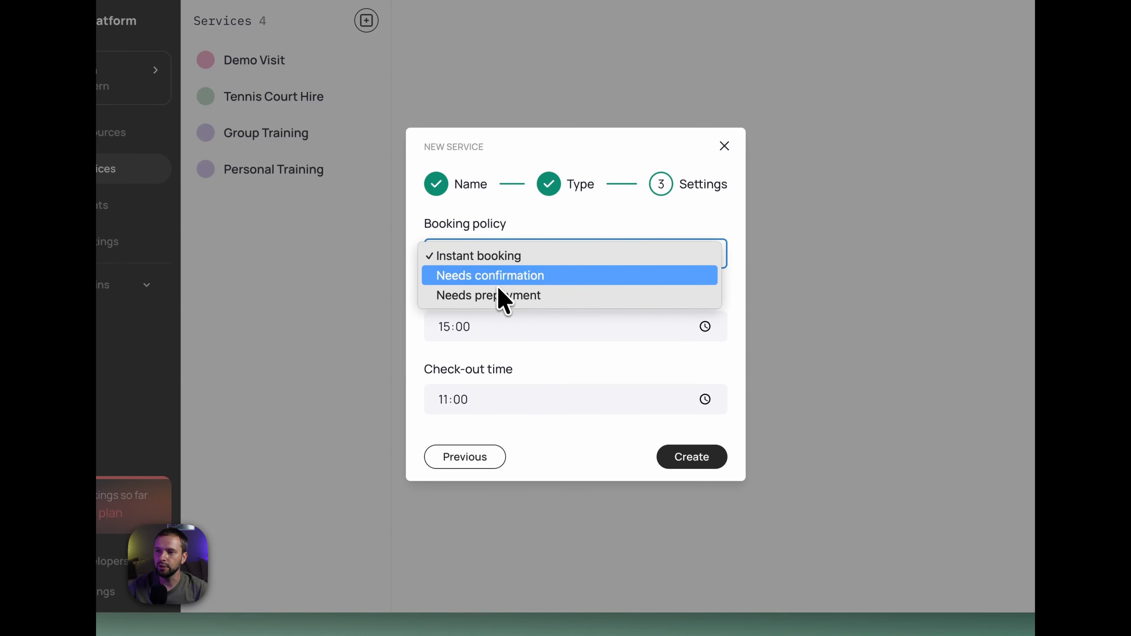
left_click(499, 259)
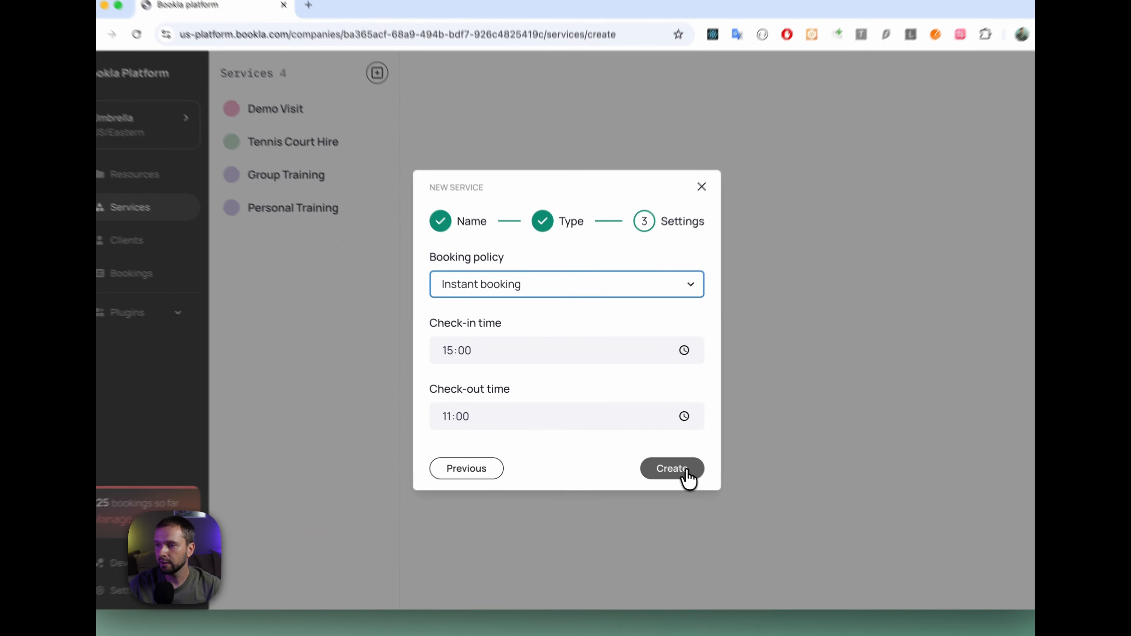
left_click(651, 455)
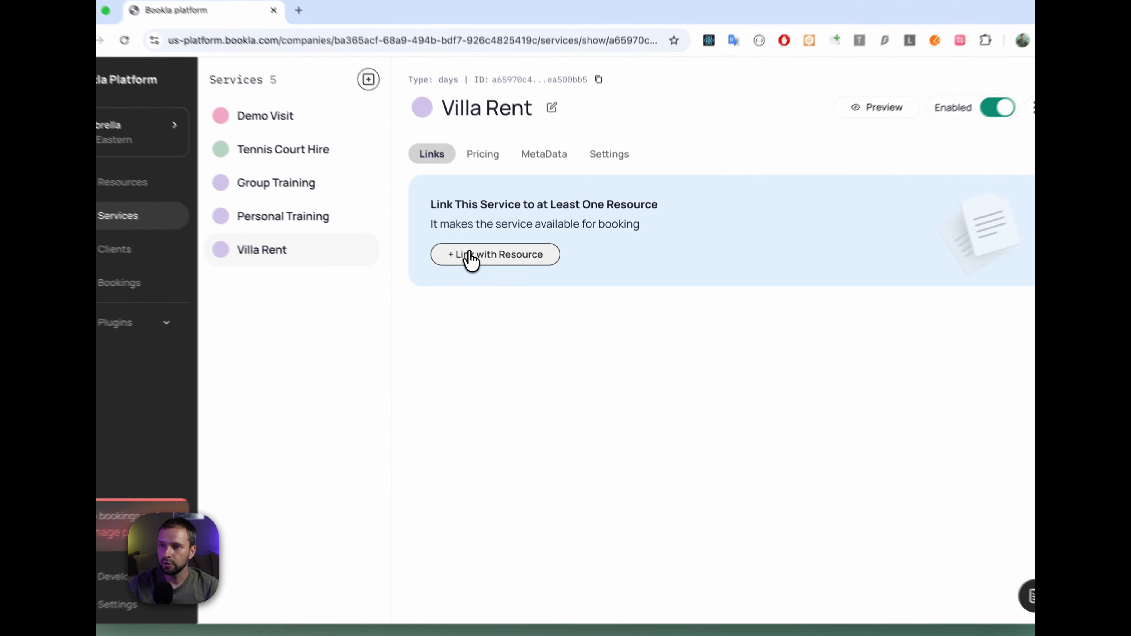
Step: Link the Villa Rent service with the Villa #1 resource
left_click(495, 277)
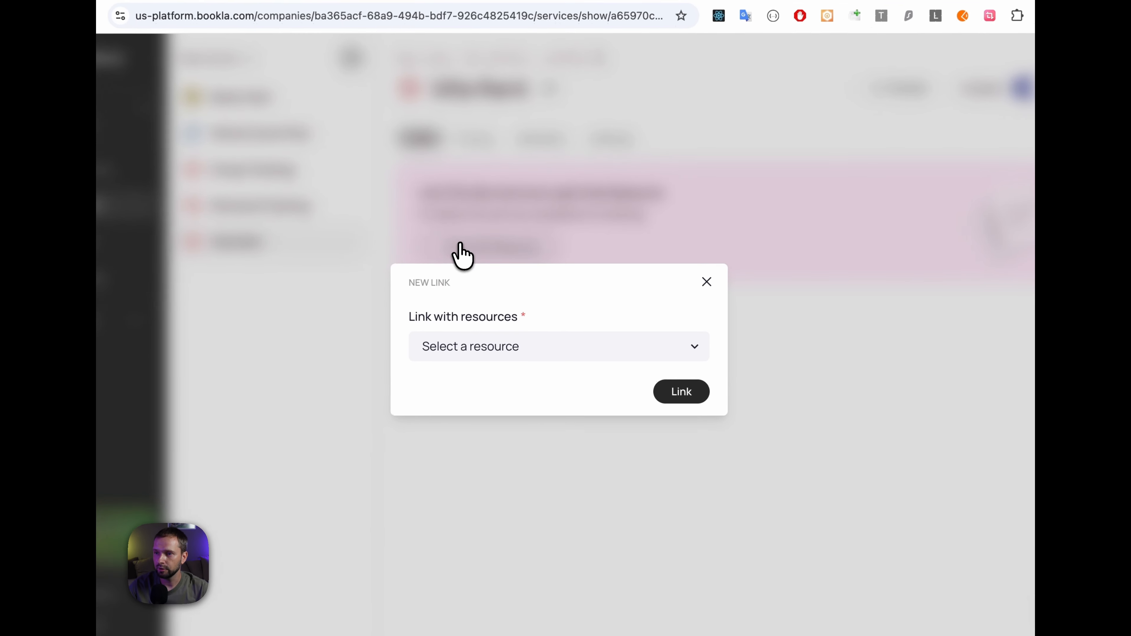
left_click(662, 346)
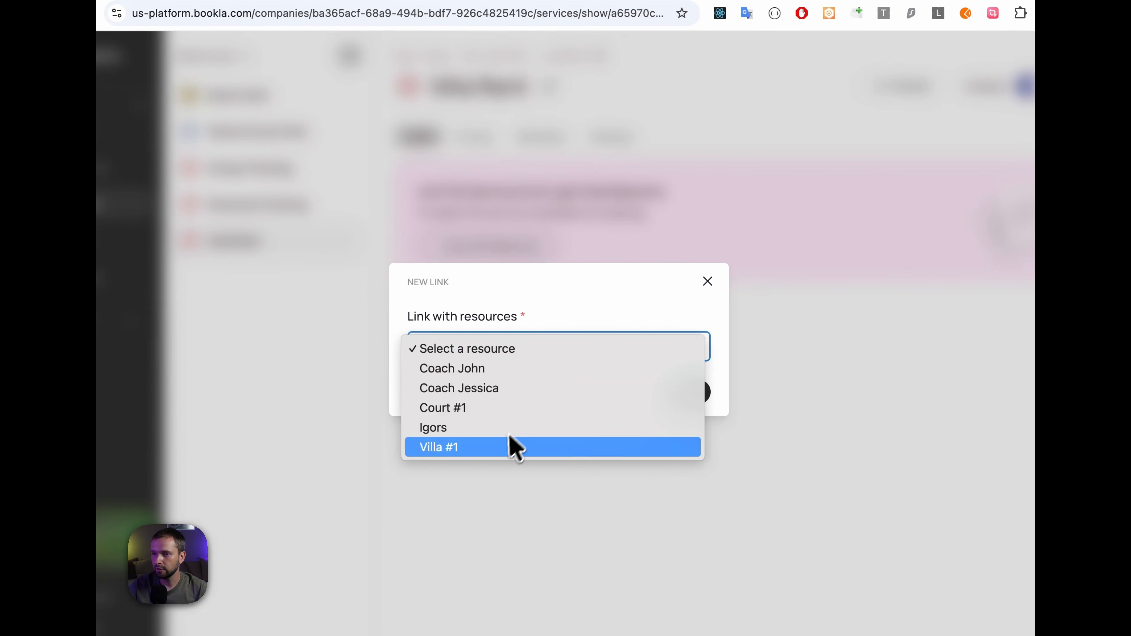
left_click(501, 446)
left_click(677, 395)
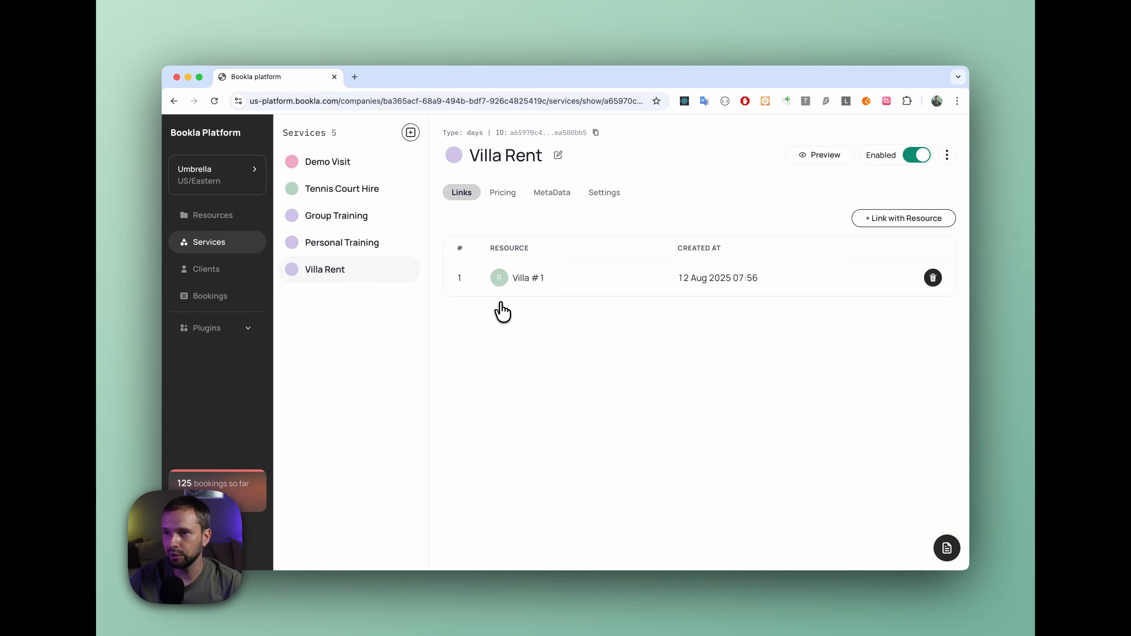
Step: Set the pricing currency of the Villa Rent service to US dollar
left_click(504, 193)
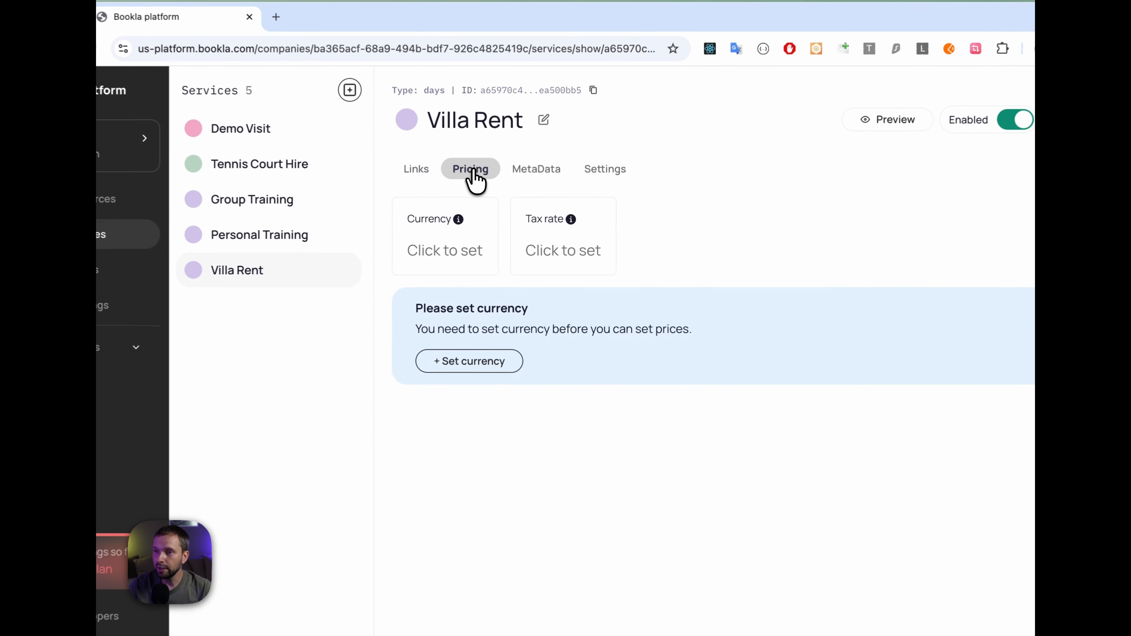
left_click(437, 251)
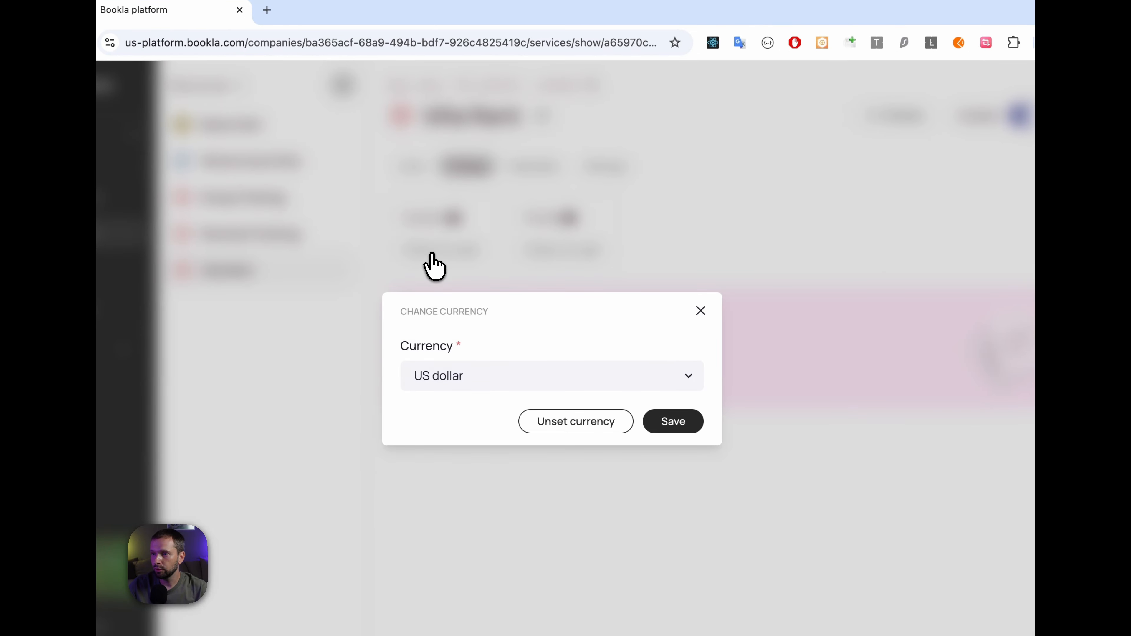
left_click(673, 424)
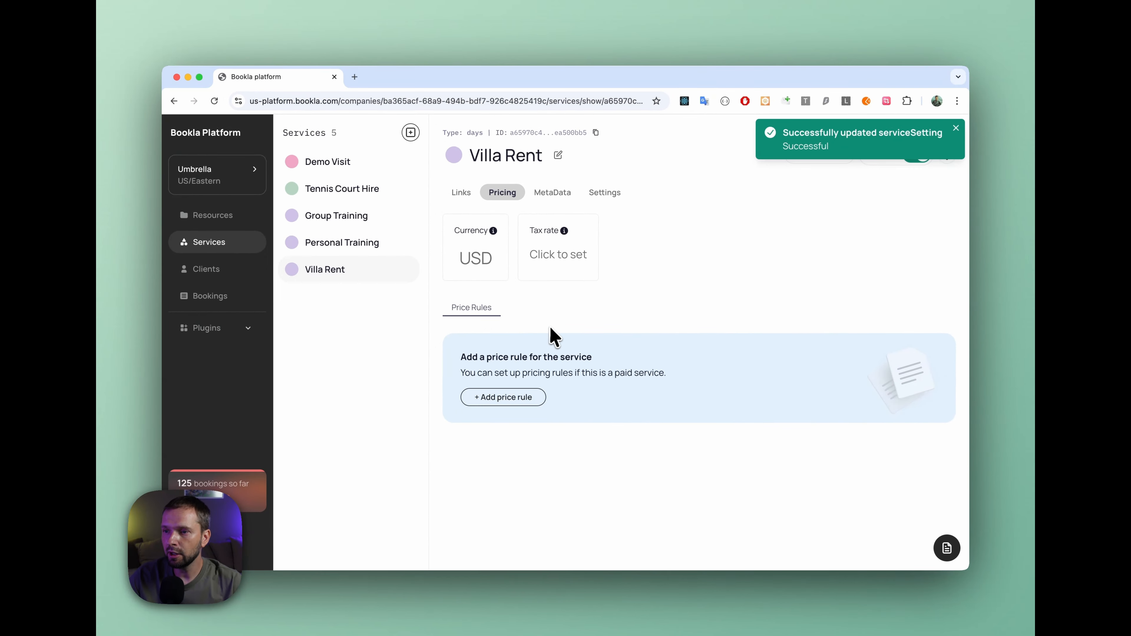
Step: Start a new price rule for the Villa Rent service with a price of 200.00
left_click(498, 398)
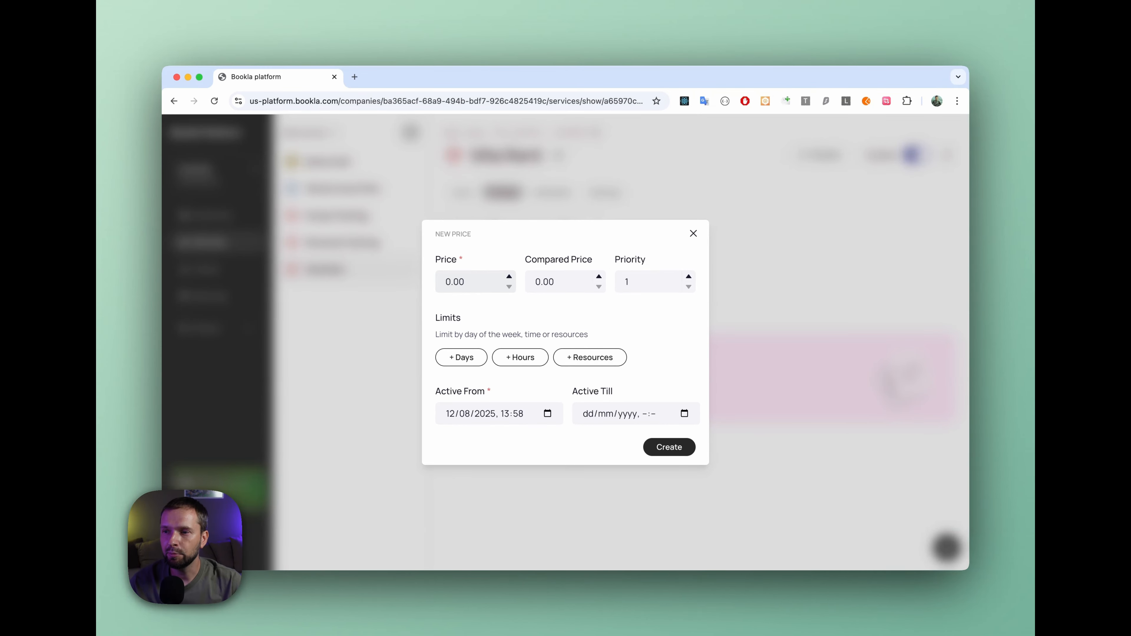
left_click(452, 284)
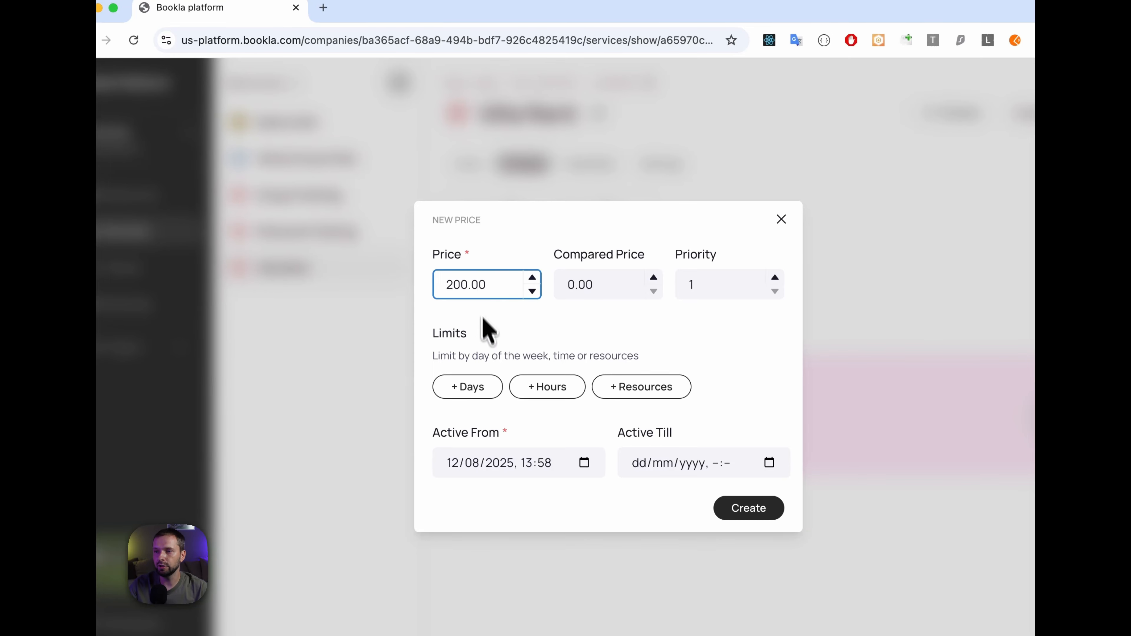
left_click(482, 337)
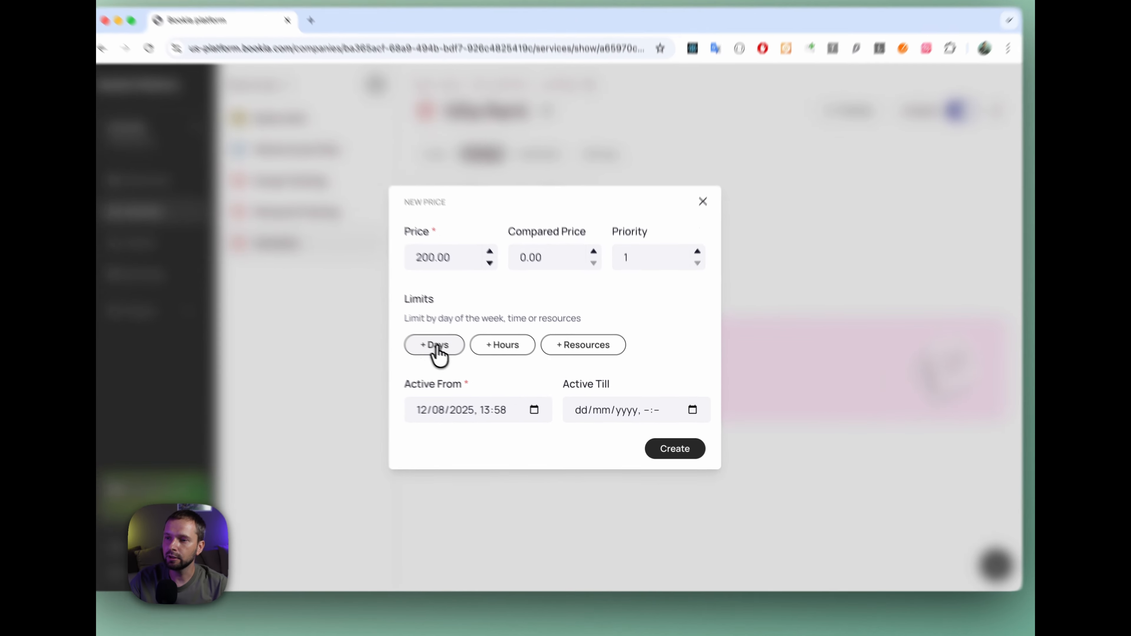
Step: Limit the 200.00 price rule to Monday through Thursday and create it
left_click(463, 358)
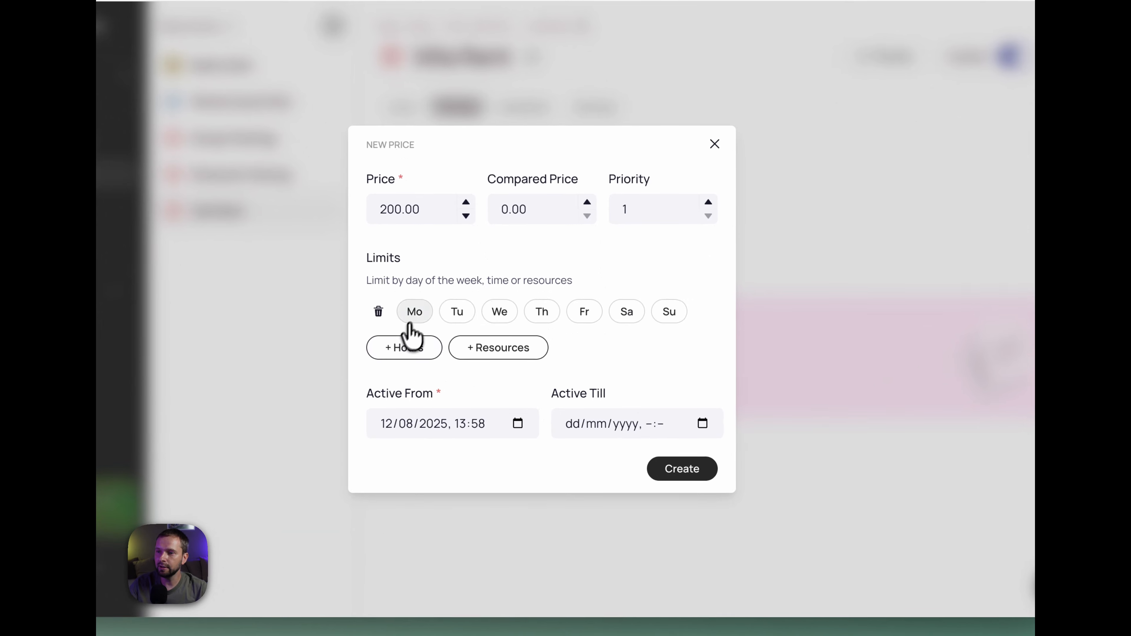
left_click(418, 314)
left_click(460, 314)
left_click(502, 312)
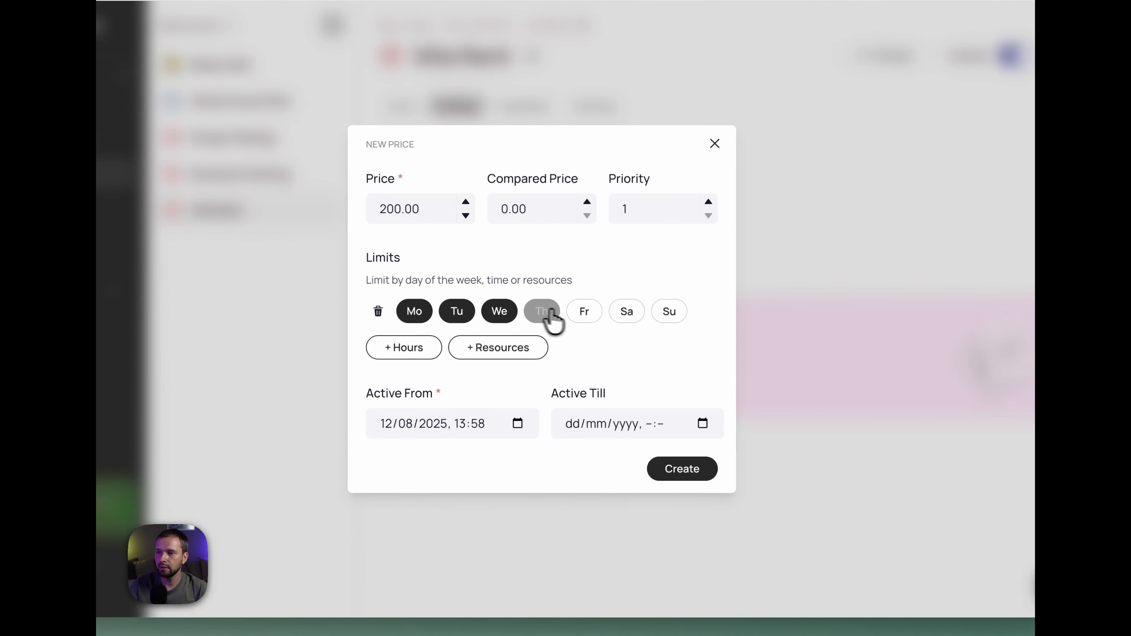
left_click(543, 313)
left_click(582, 314)
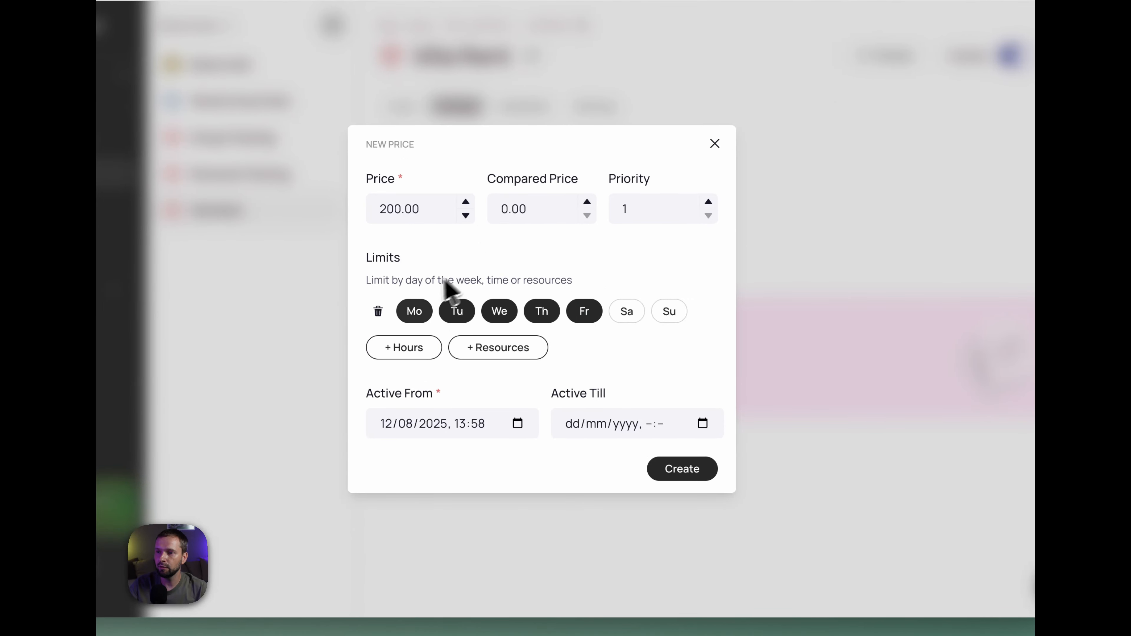
left_click(578, 313)
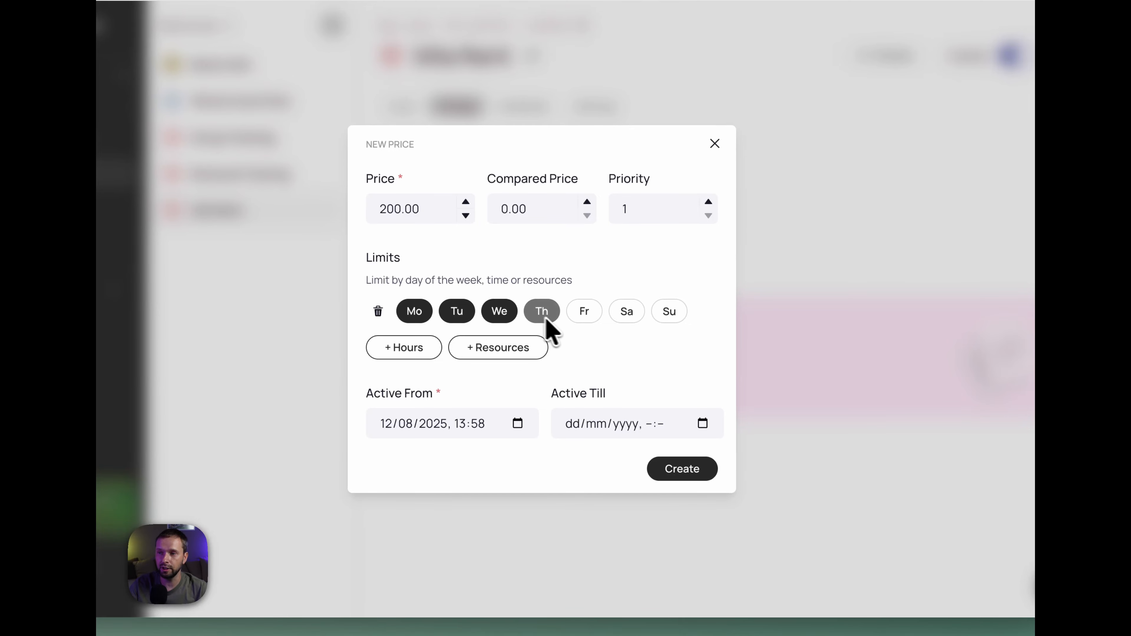
left_click(693, 470)
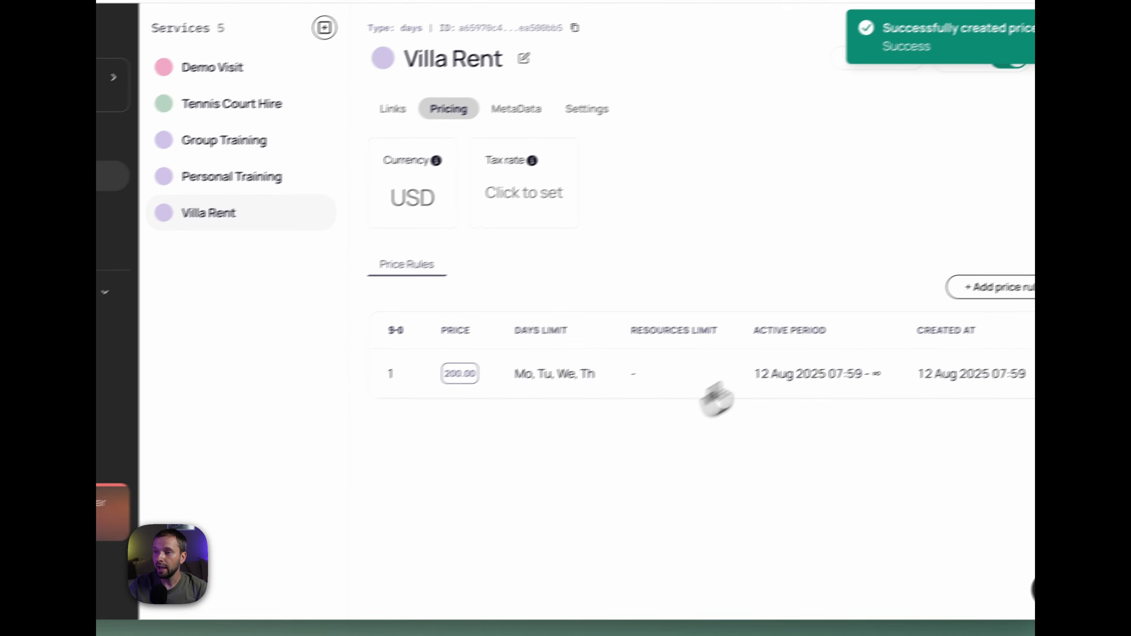
Step: Start a second price rule with a price of 300.00, limited to Friday, Saturday and Sunday
left_click(1005, 289)
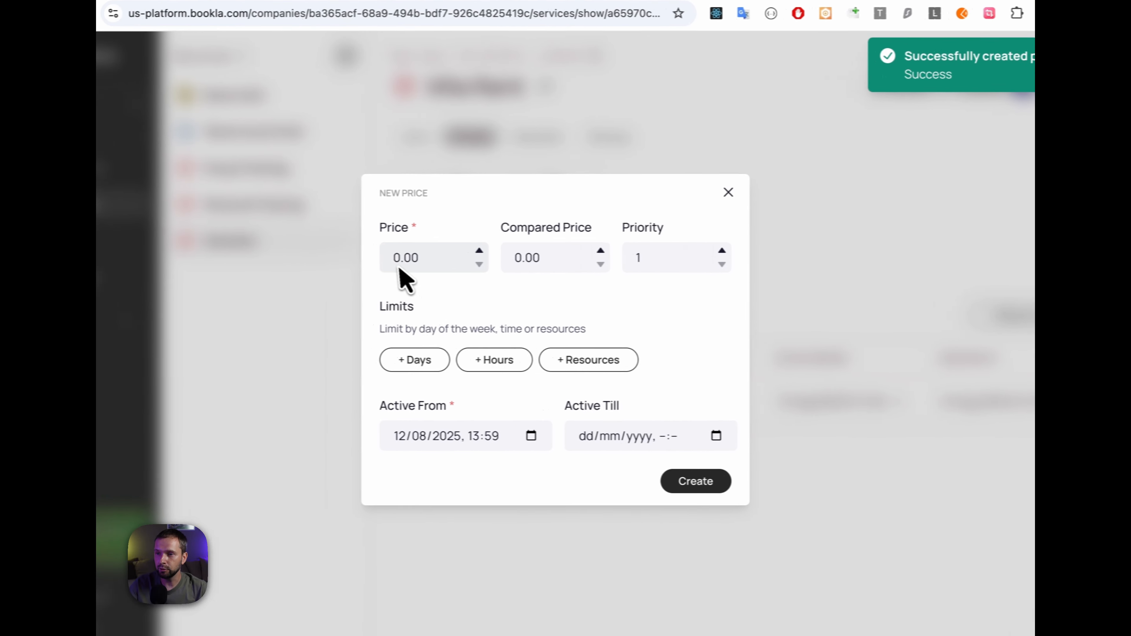
left_click_drag(286, 260, 278, 261)
type("300")
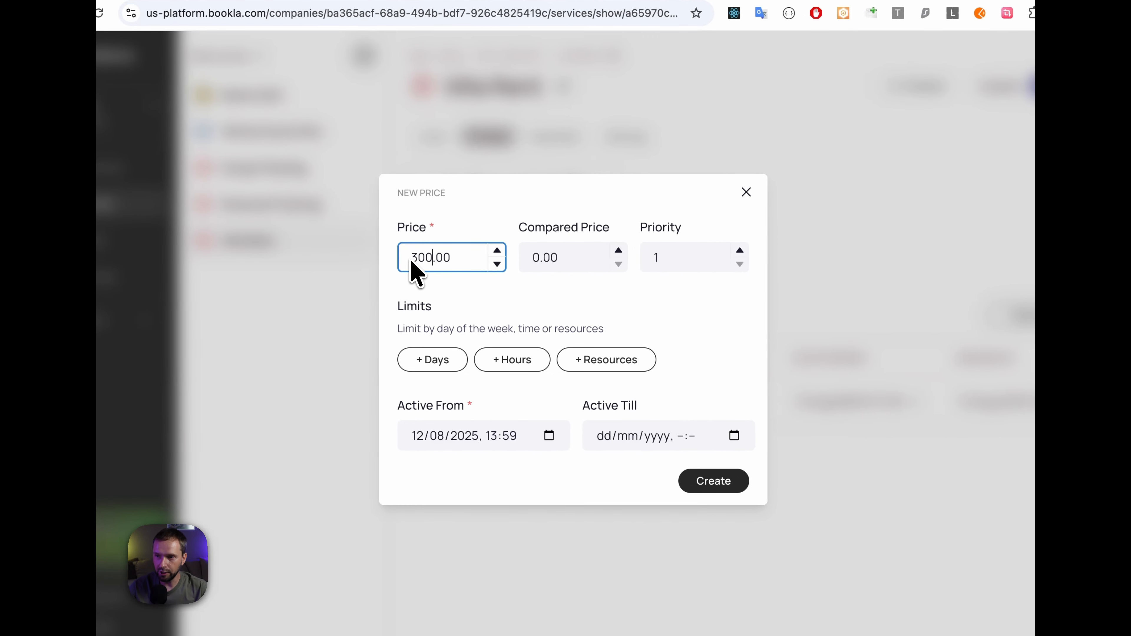
left_click(434, 314)
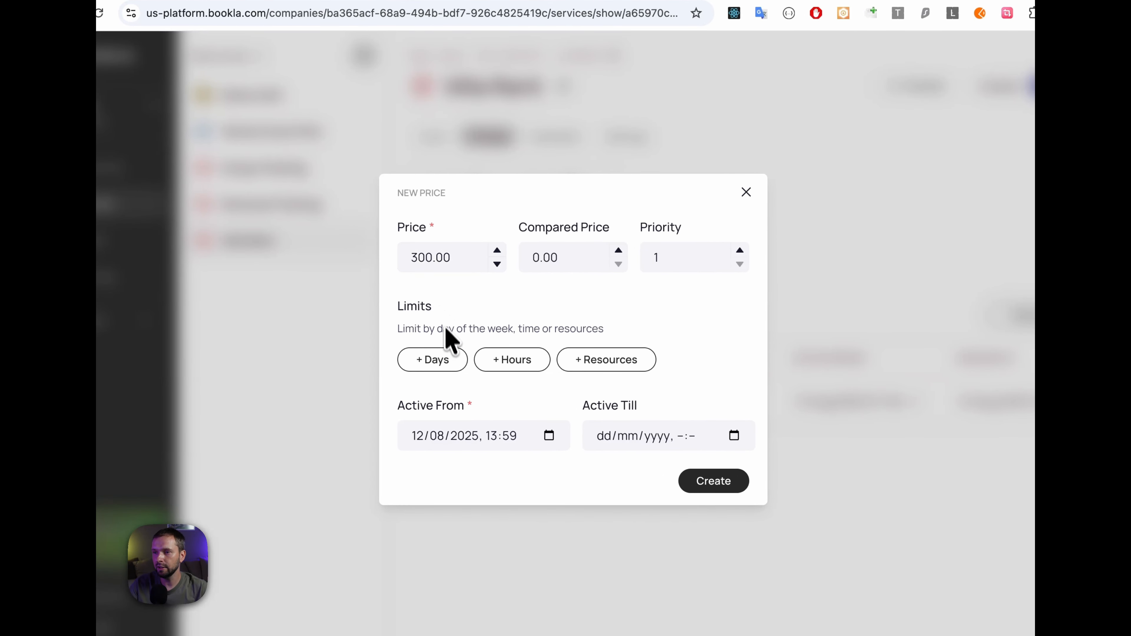
left_click(437, 360)
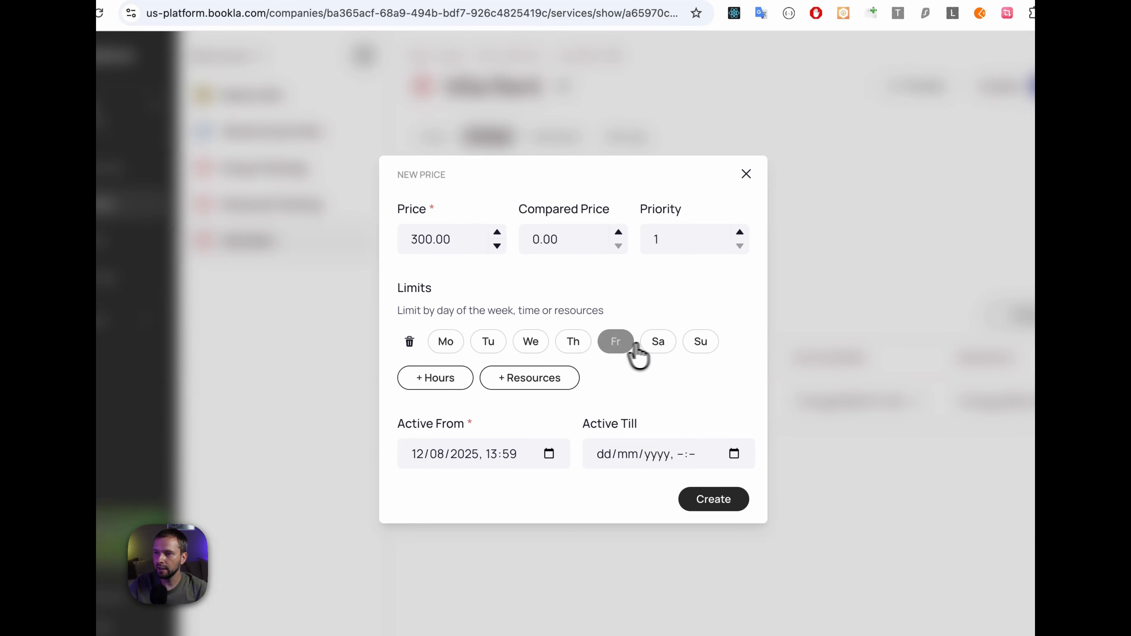
left_click(624, 345)
left_click(659, 344)
left_click(704, 348)
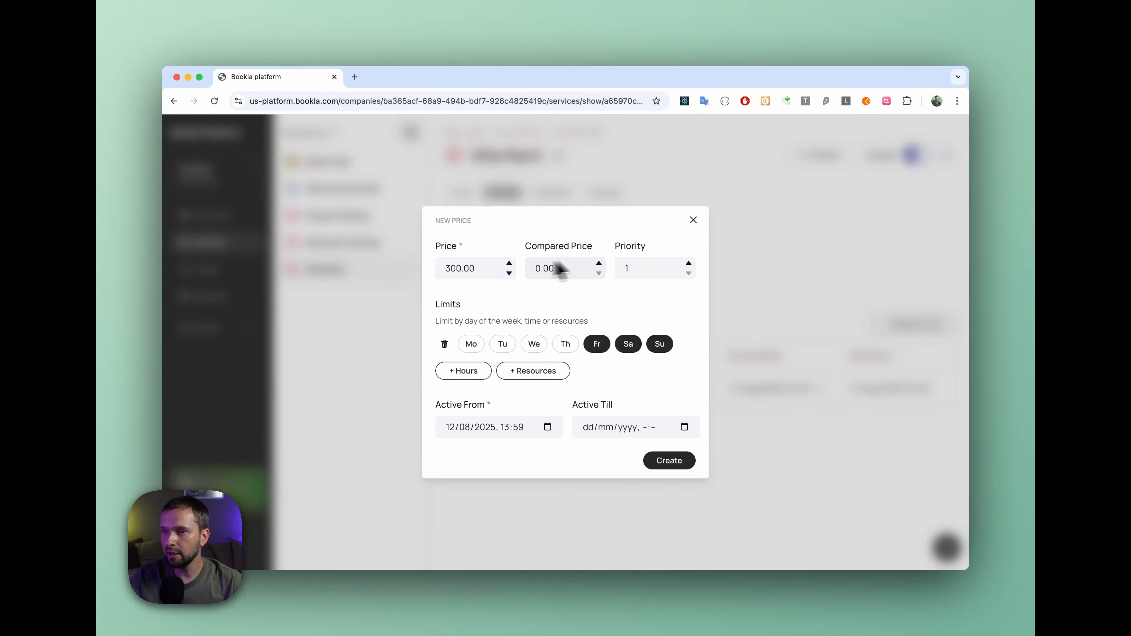
Step: Set the weekend rule's priority to 1 and create the price rule
left_click(623, 262)
key("BackSpace")
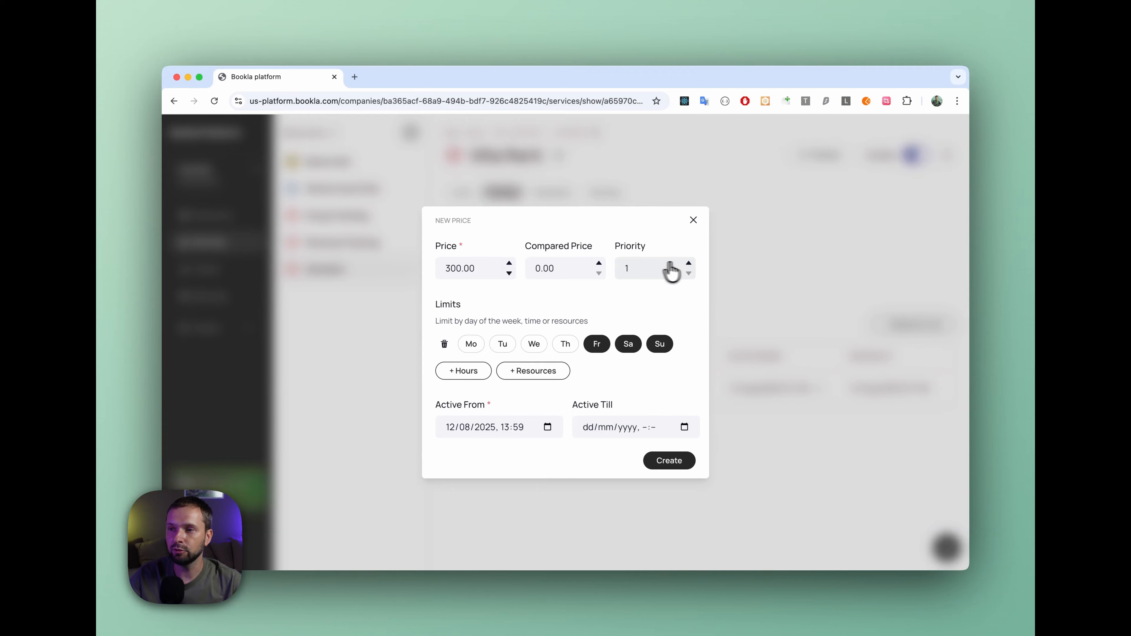
left_click(689, 263)
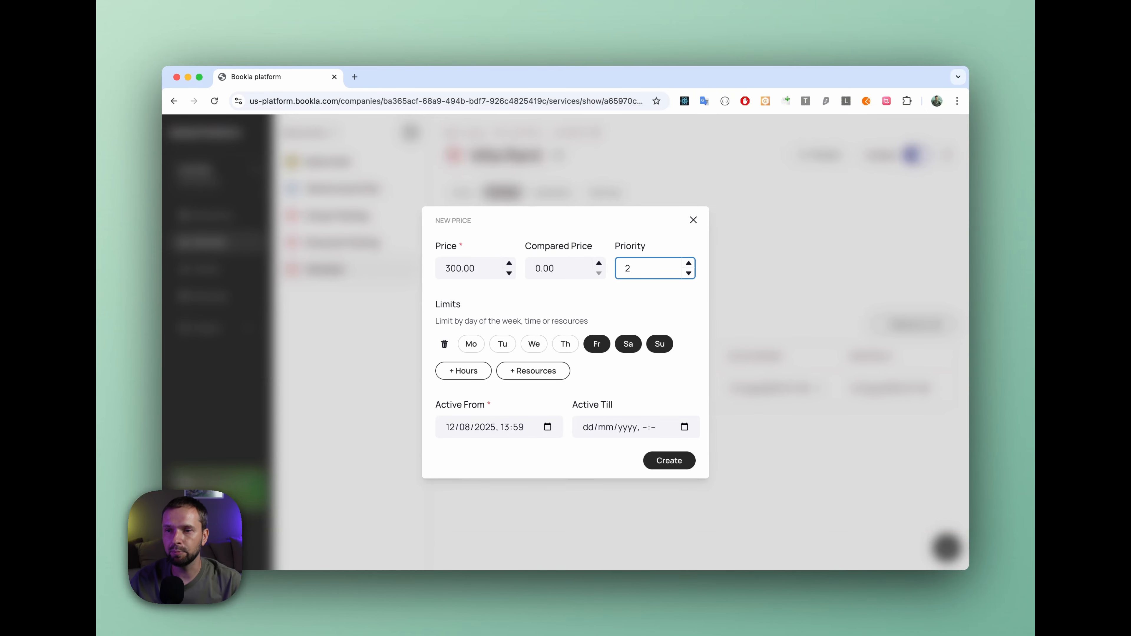
left_click(689, 273)
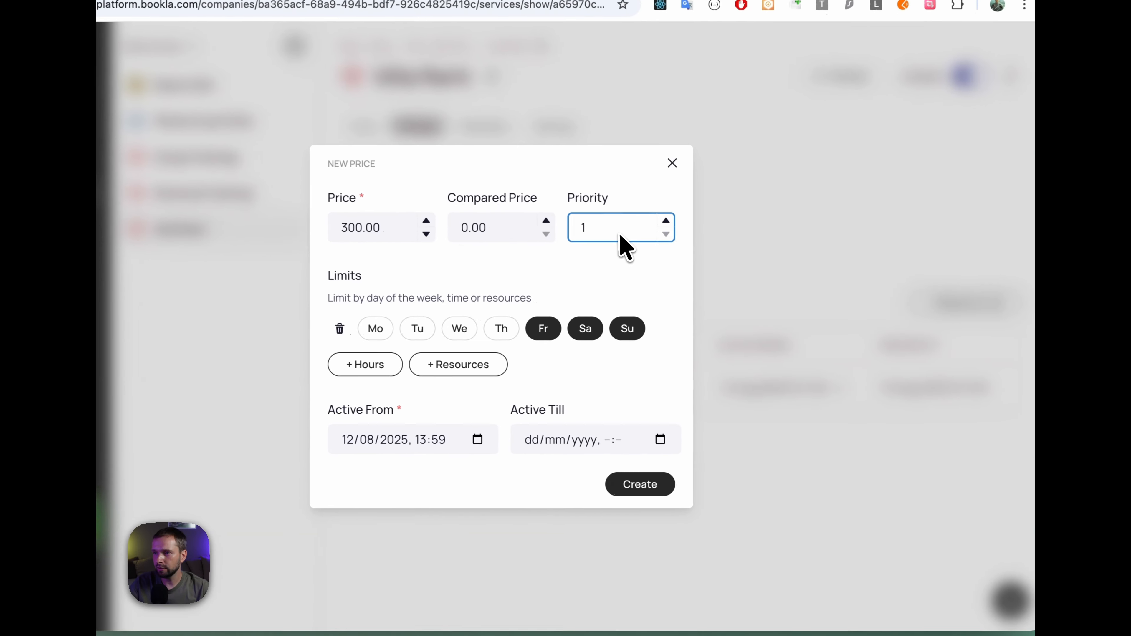
left_click(603, 253)
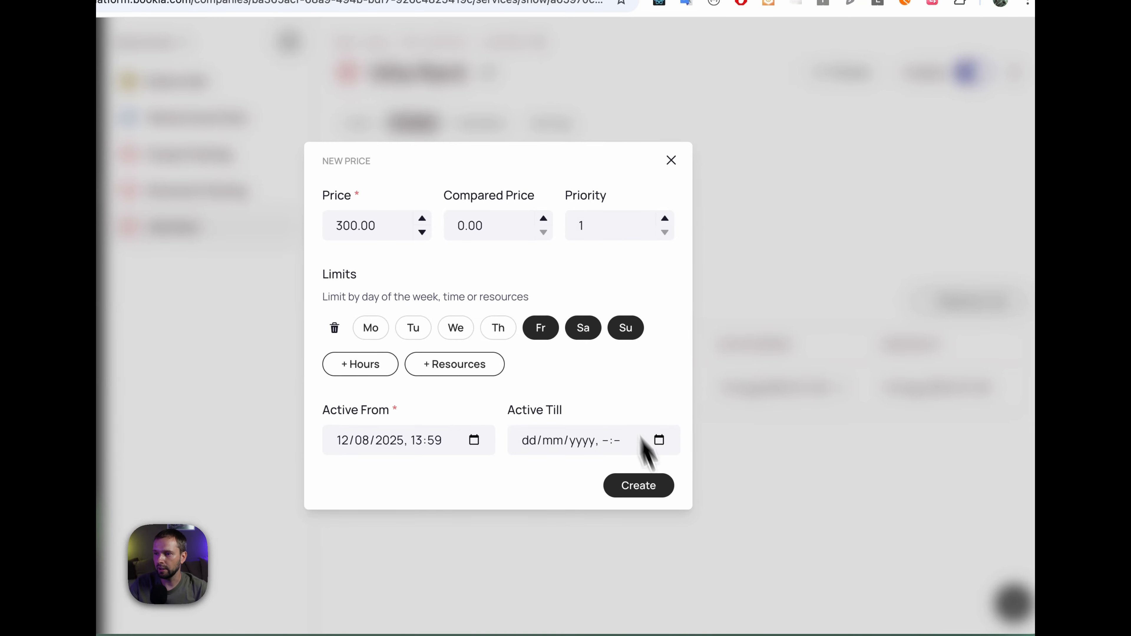
left_click(645, 494)
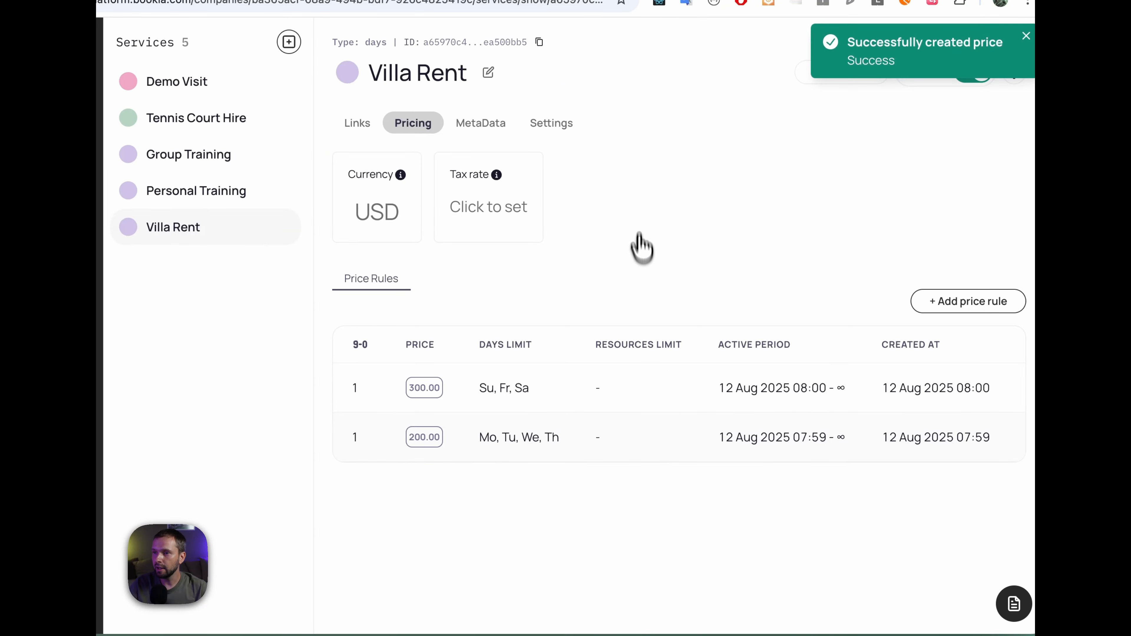
Step: Review the Villa Rent service's metadata and its booking policy and check-in/check-out settings
left_click(471, 125)
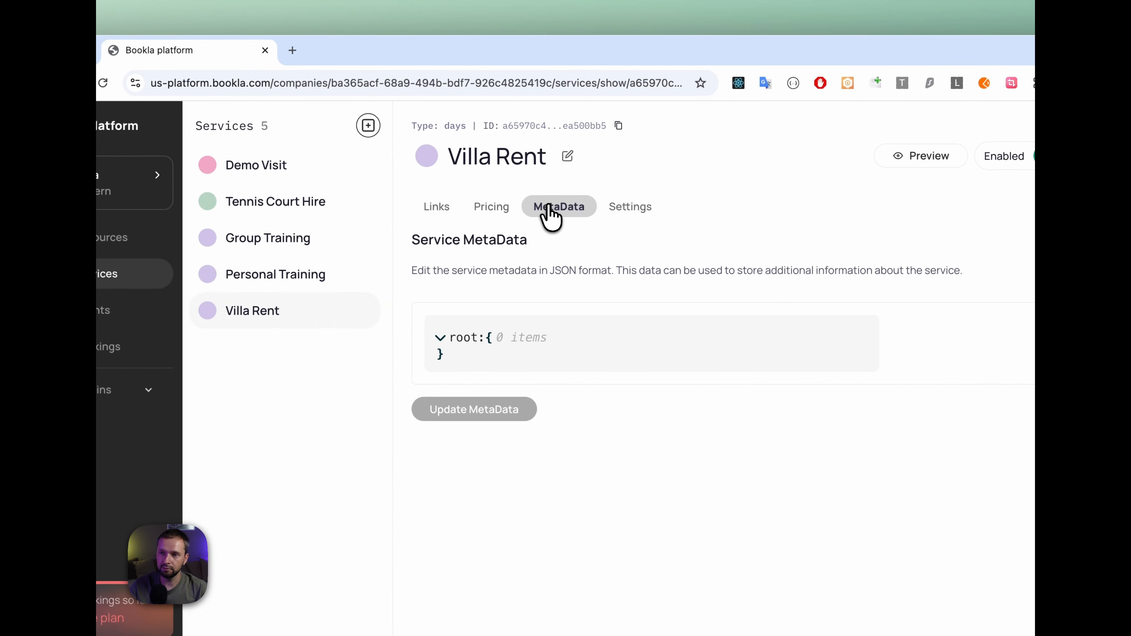
mouse_move(465, 335)
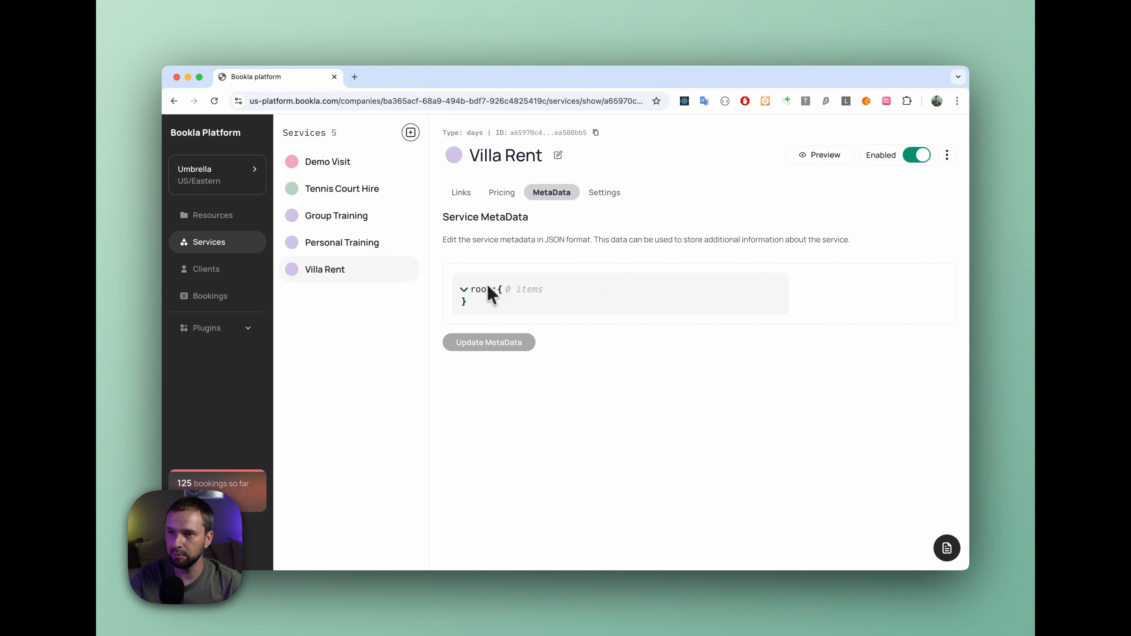
left_click(604, 193)
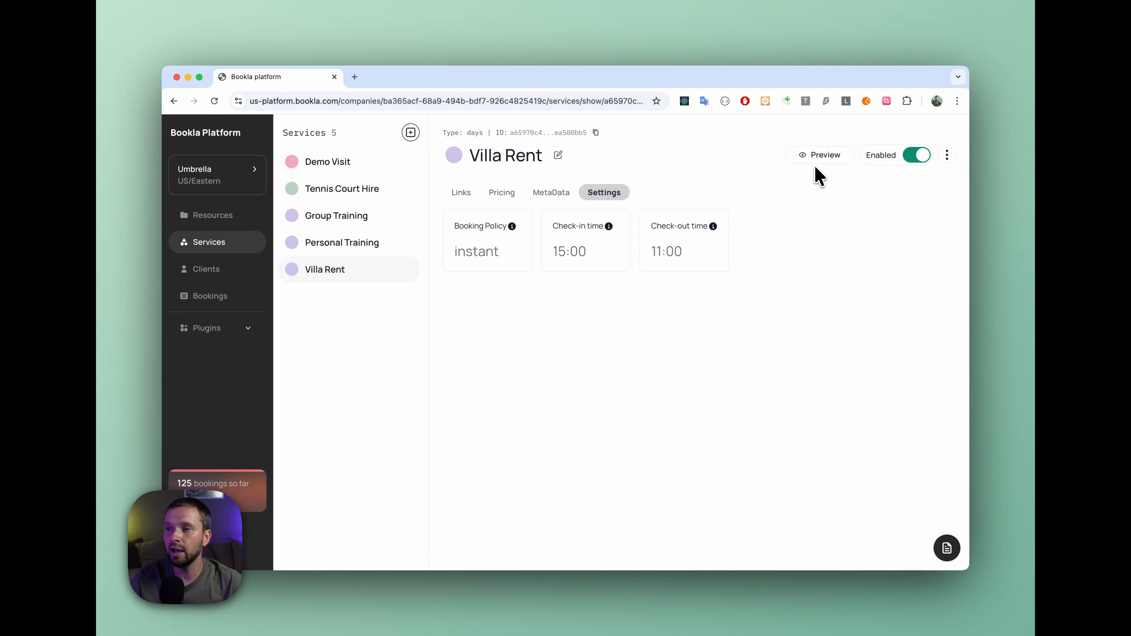
Step: Preview booking Villa #1 from 18/08/2025 to 21/08/2025 and reopen the end date for editing
left_click(816, 155)
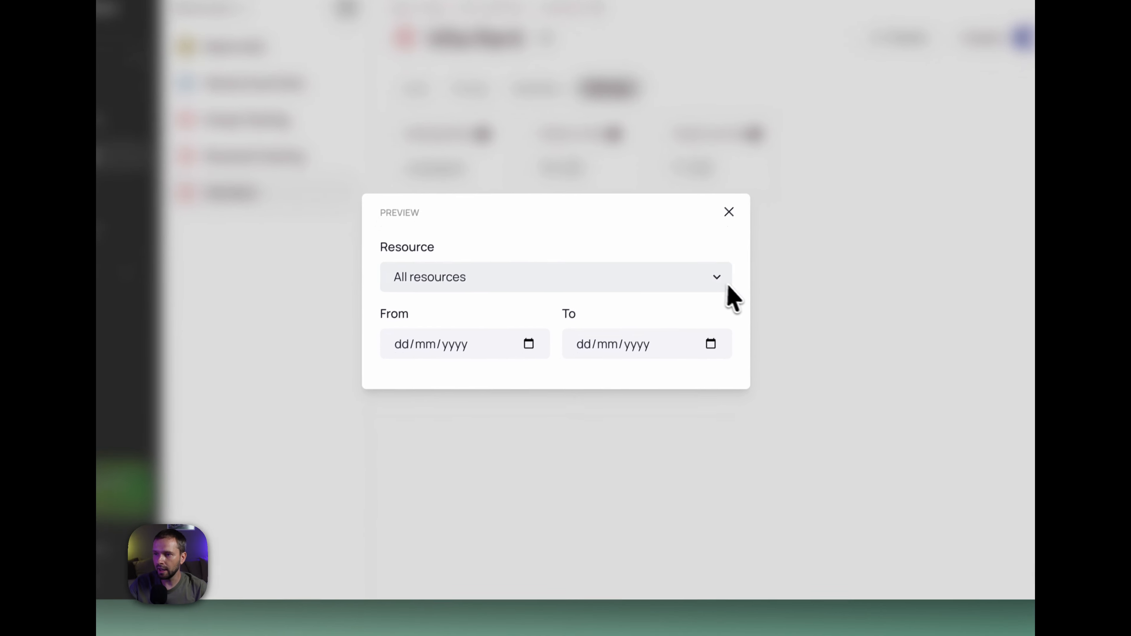
left_click(708, 280)
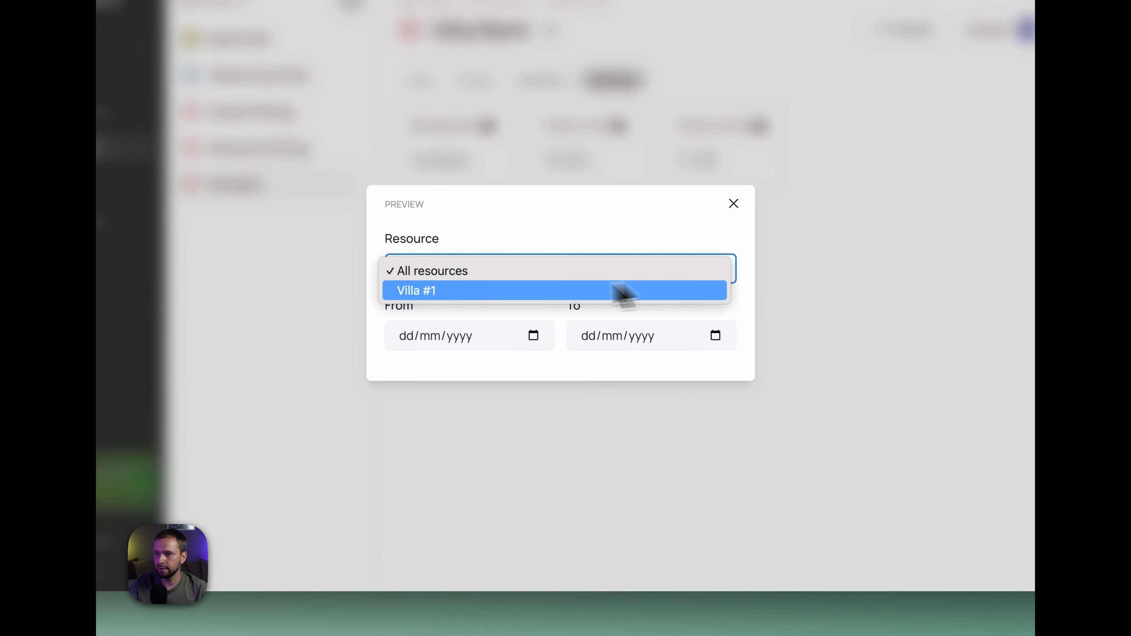
left_click(521, 290)
left_click(532, 337)
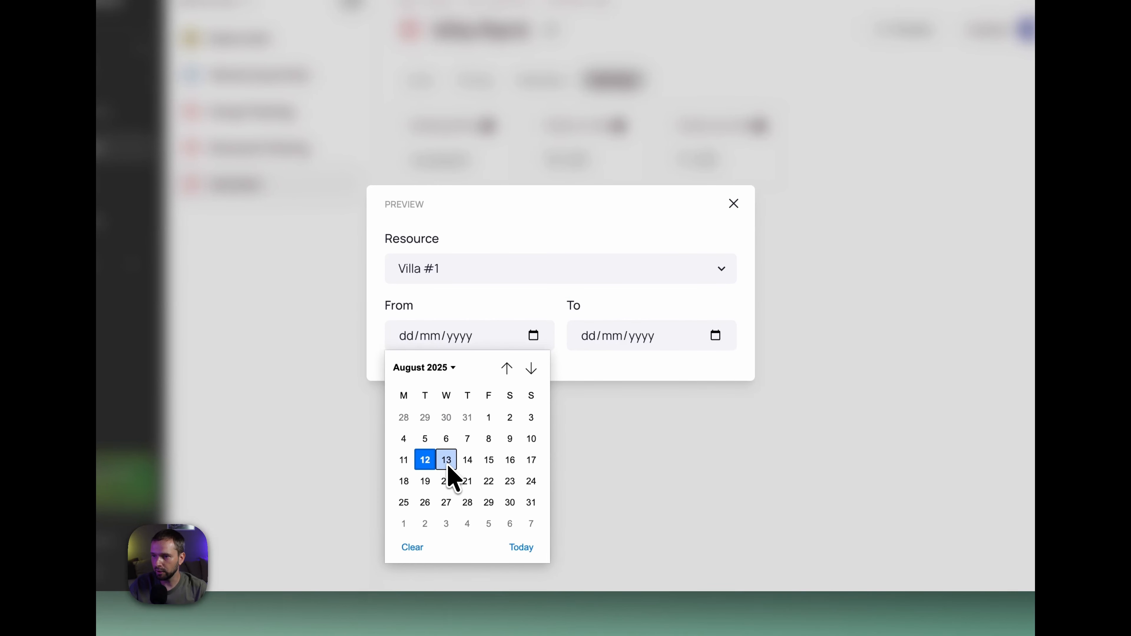
left_click(404, 488)
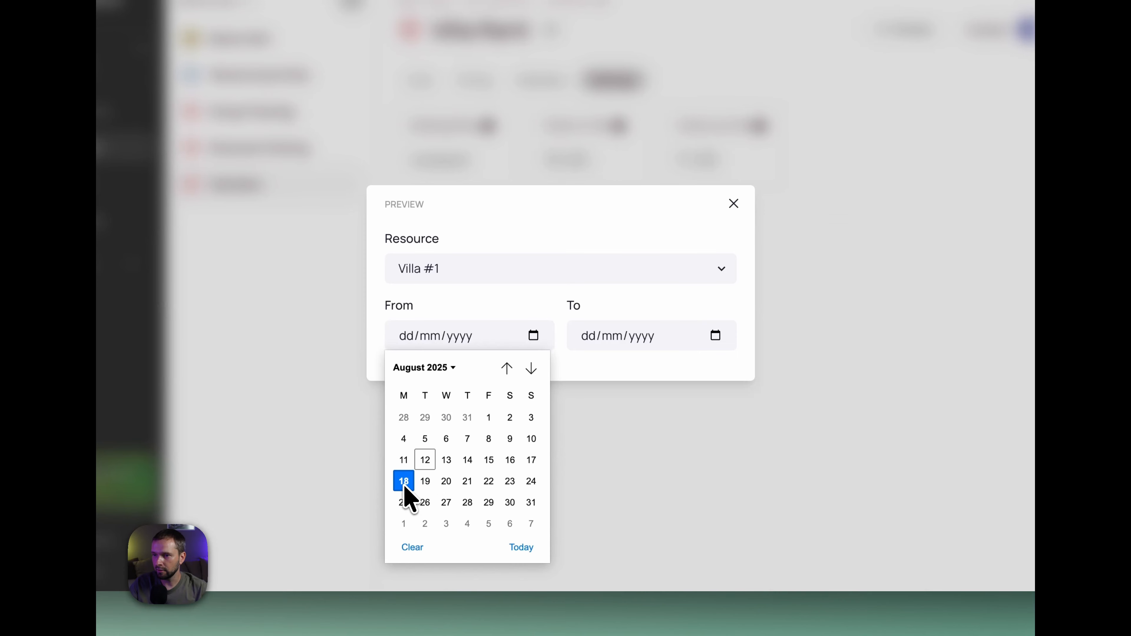
left_click(716, 337)
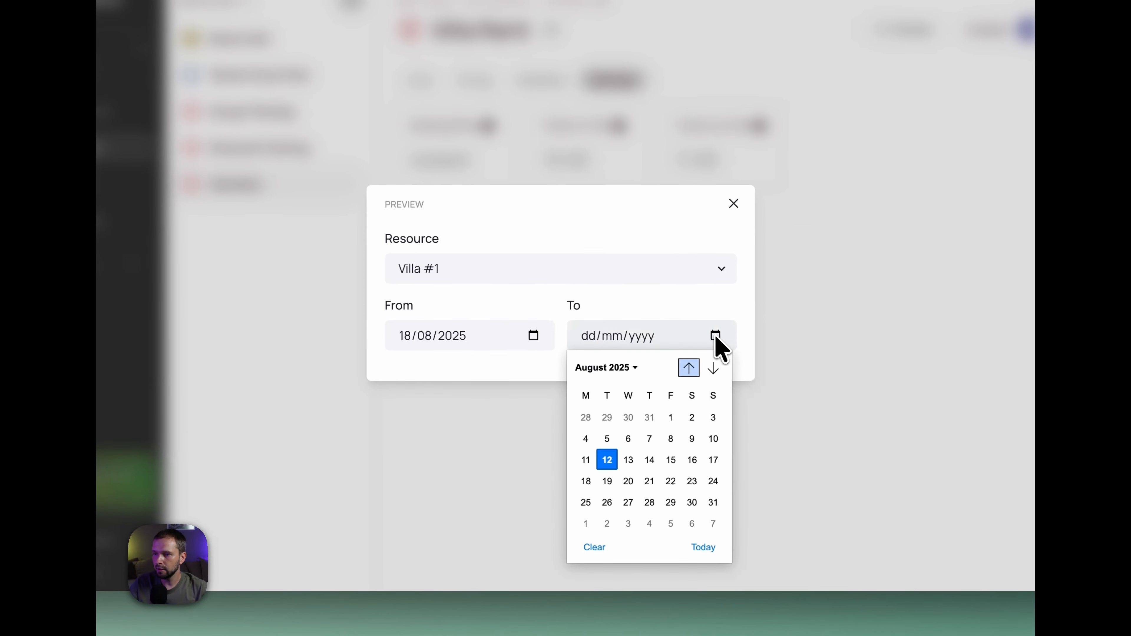
left_click(650, 482)
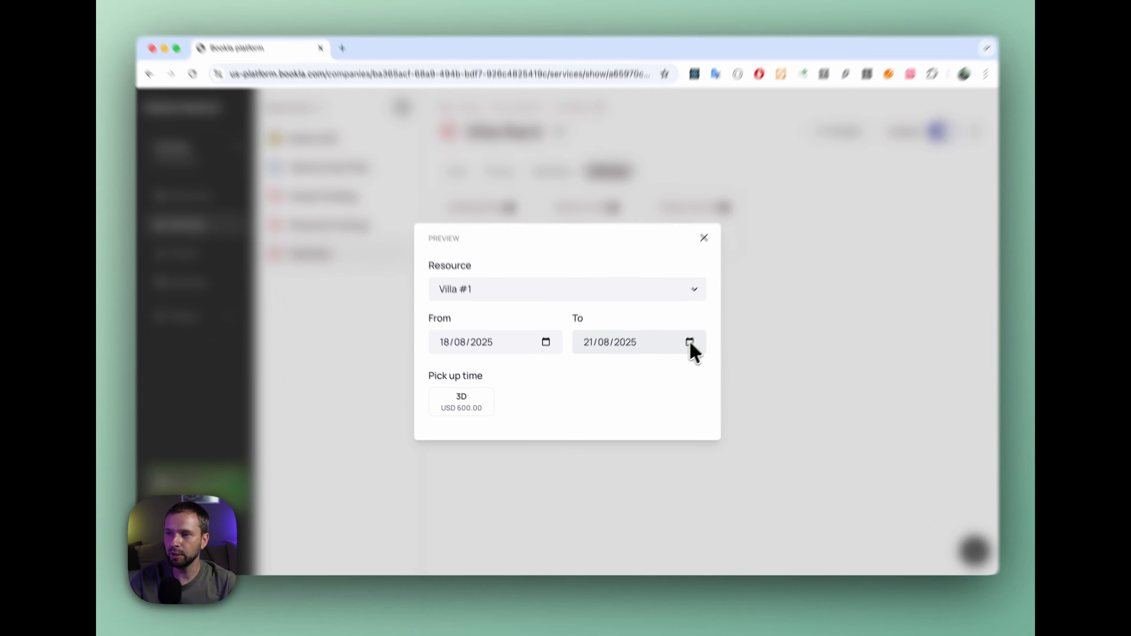
left_click(679, 352)
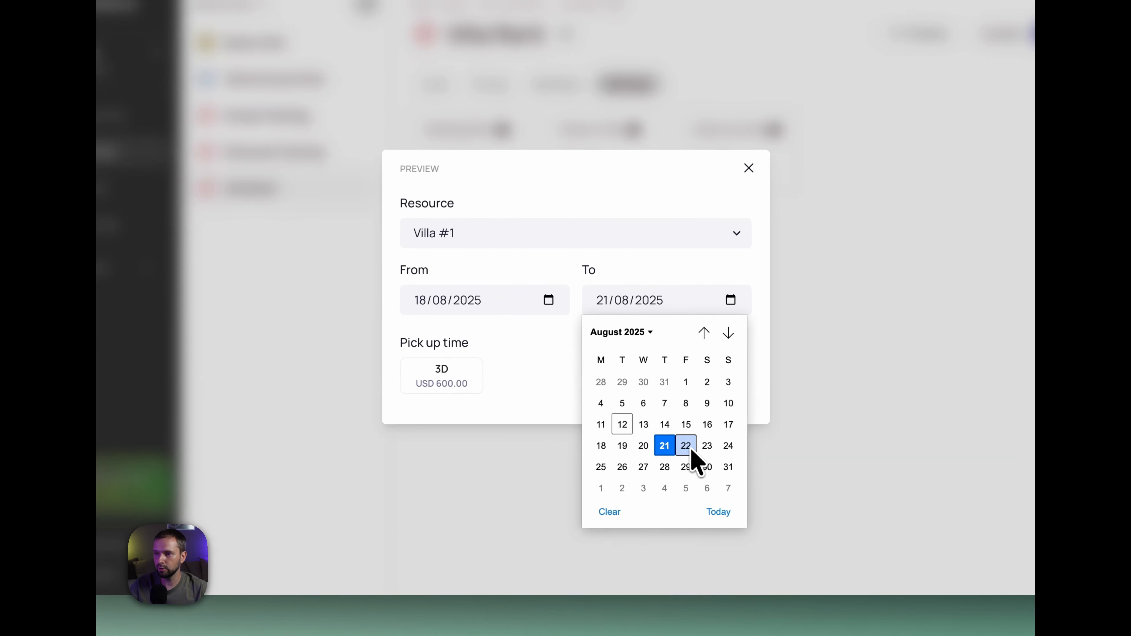
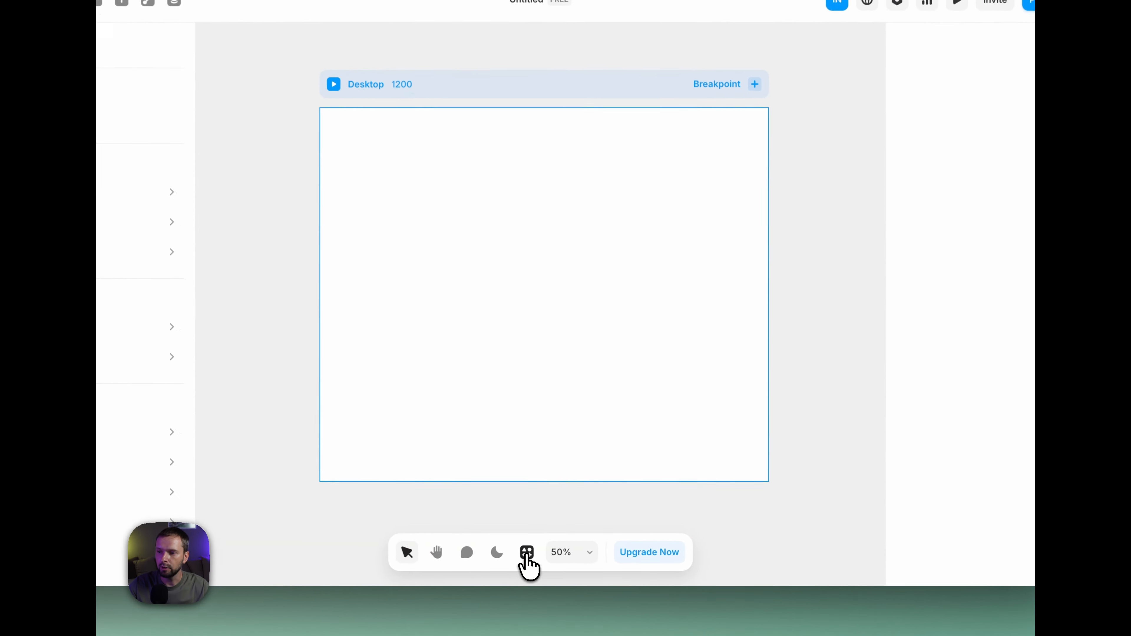
Step: In Framer, search for and launch the Bookla plugin, and place its Days component about 383 px from the page's left and 191 px from its top
left_click(555, 544)
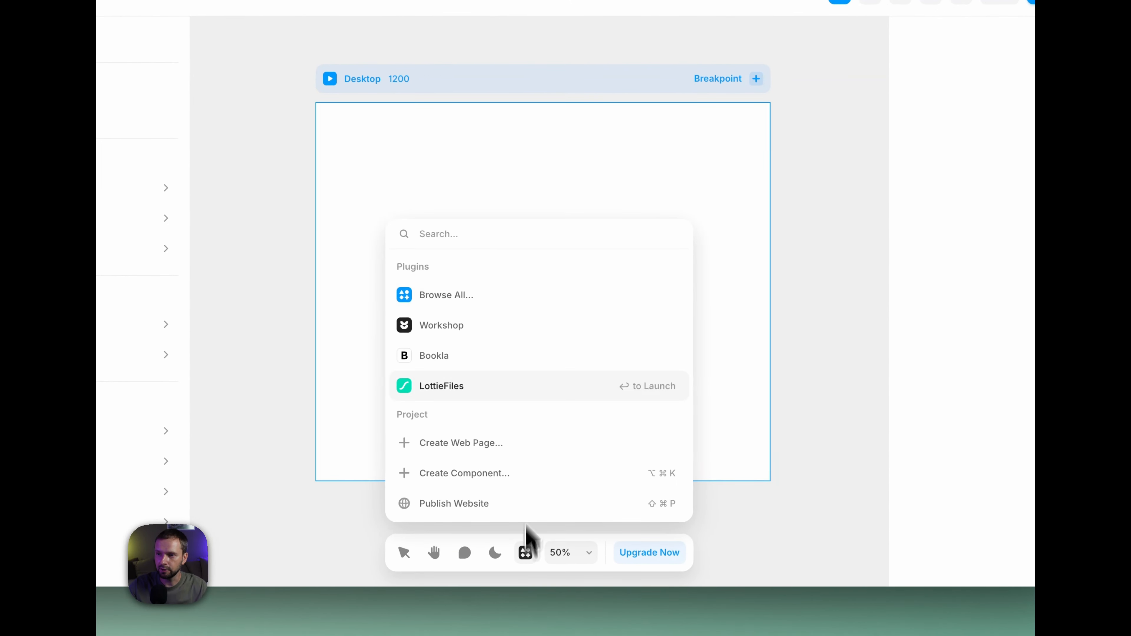
type("boo")
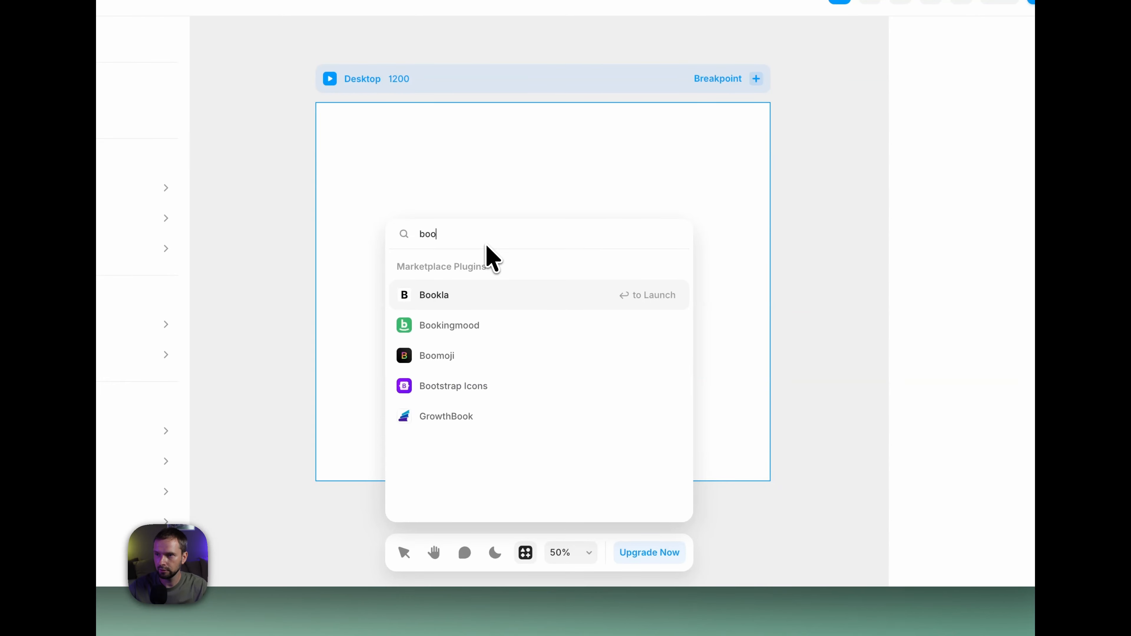
left_click(508, 299)
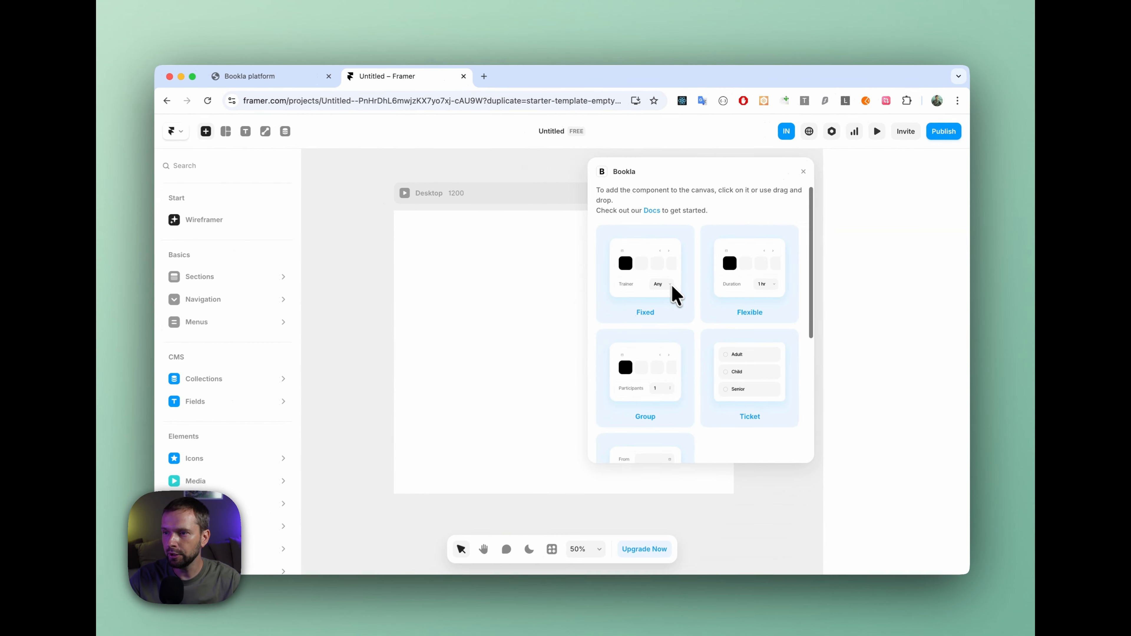
scroll(676, 294, "down", 4)
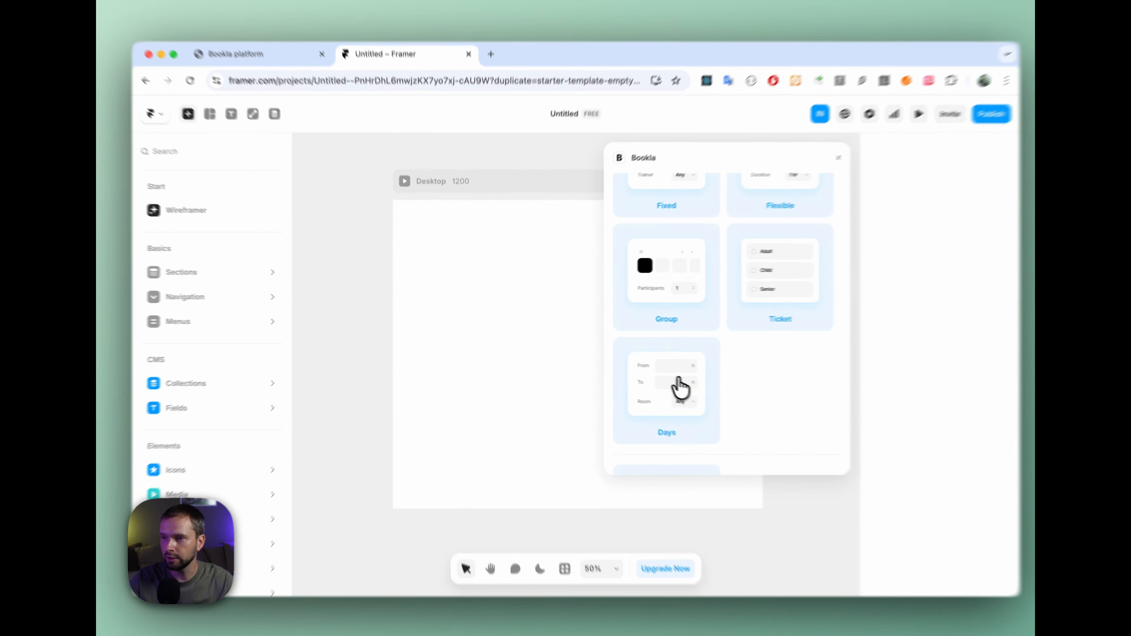
left_click_drag(654, 400, 489, 310)
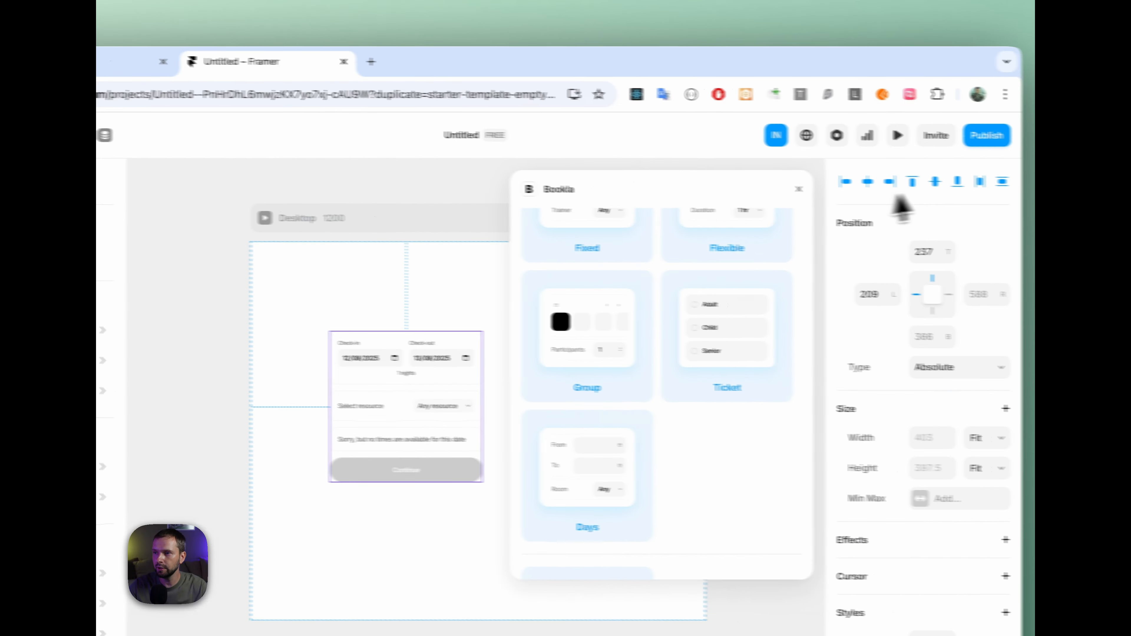
left_click(959, 196)
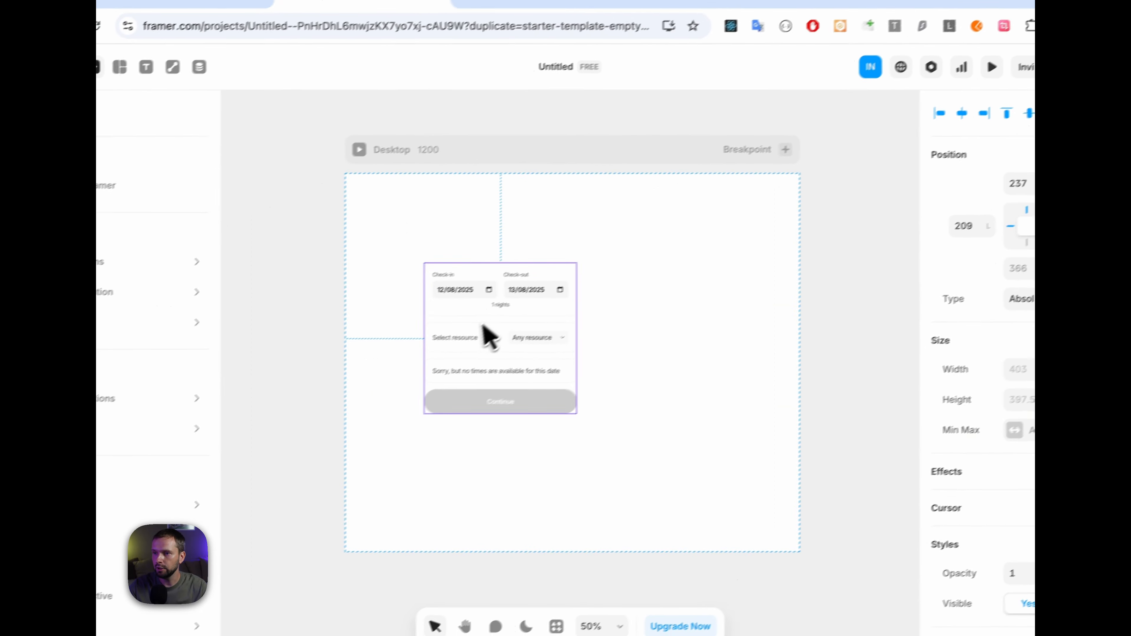
left_click_drag(489, 337, 555, 337)
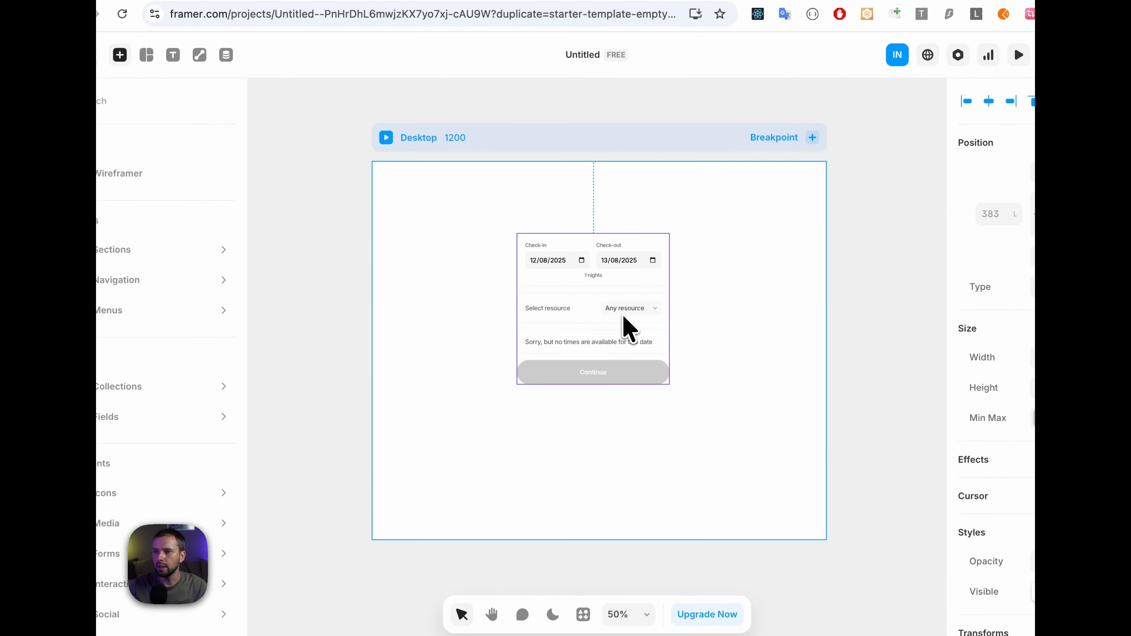
Step: Open the Bookla connection settings in the Days component's properties
scroll(624, 317, "up", 3)
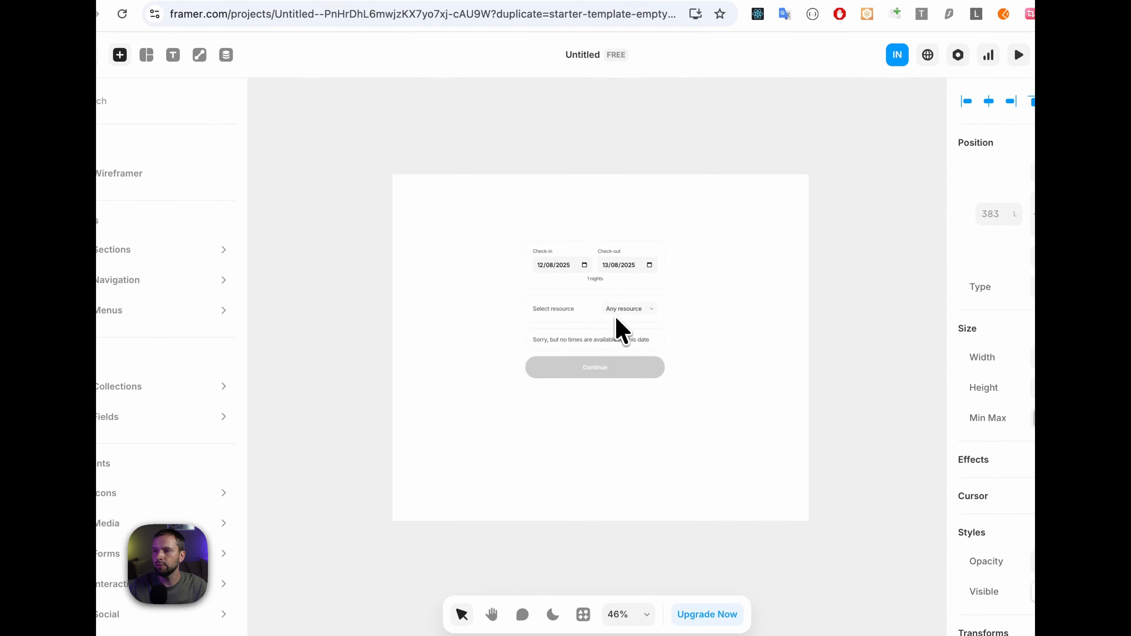
scroll(621, 330, "up", 4)
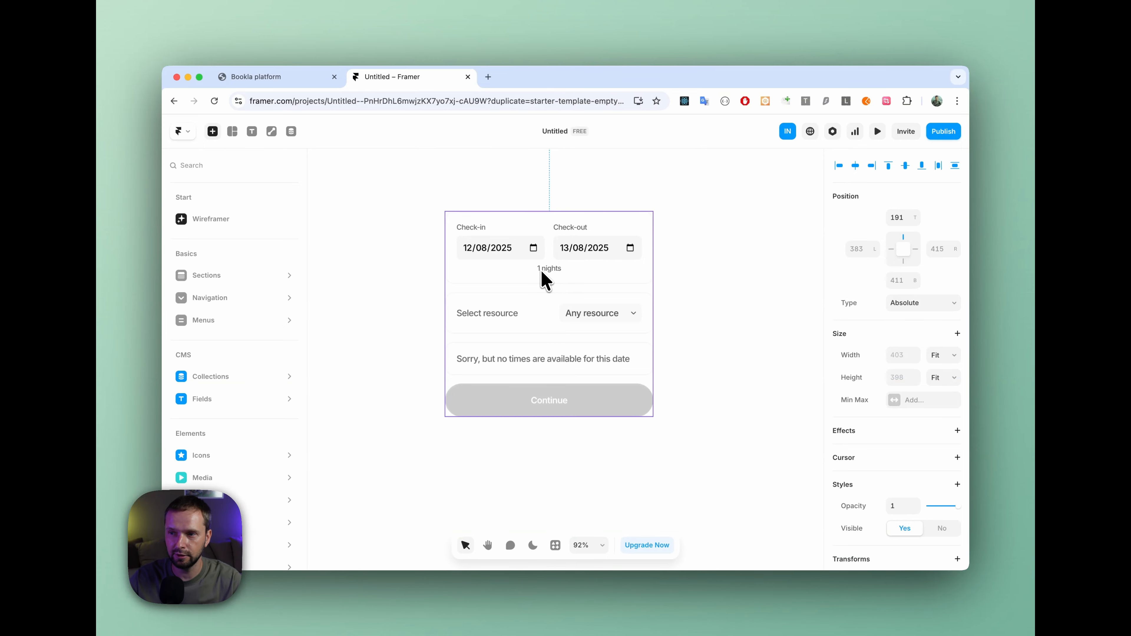
scroll(540, 270, "right", 2)
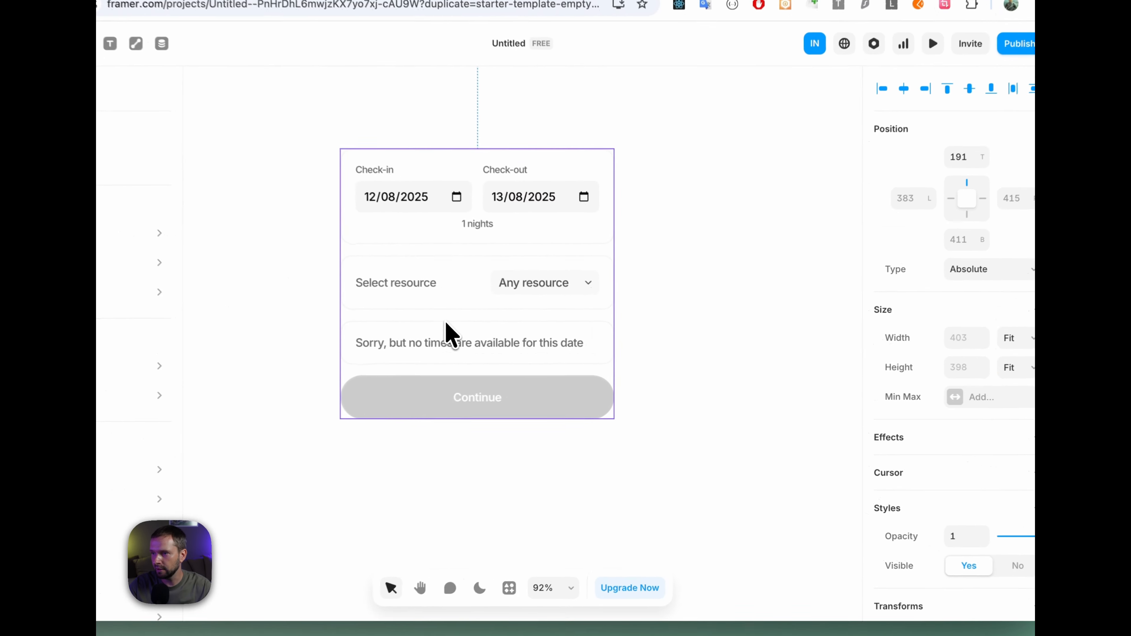
scroll(888, 343, "down", 8)
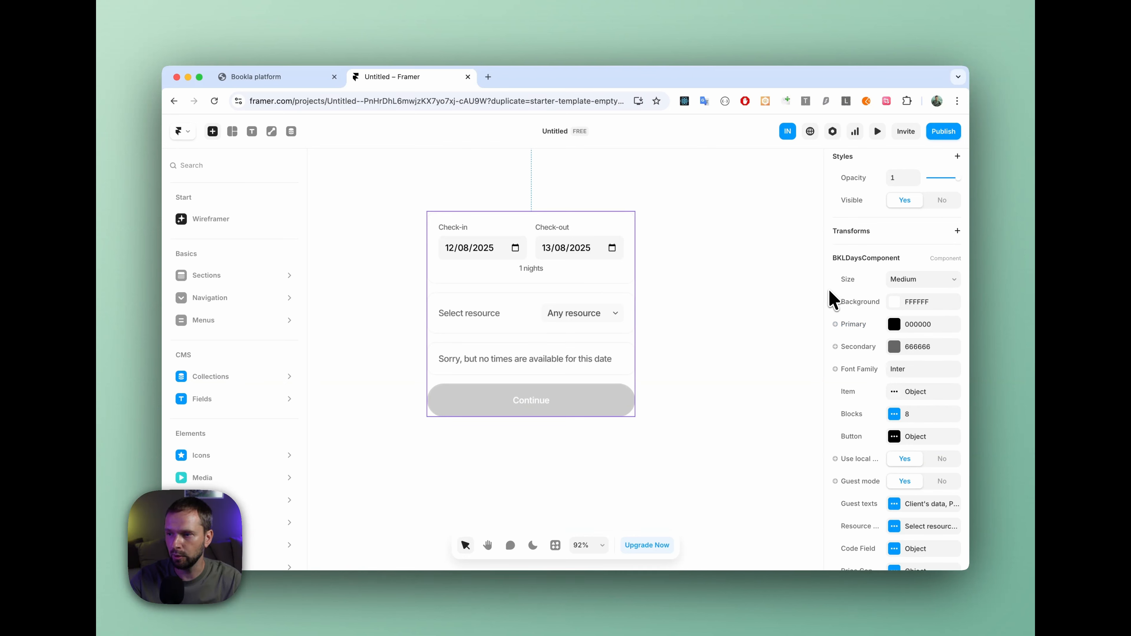
scroll(849, 307, "down", 5)
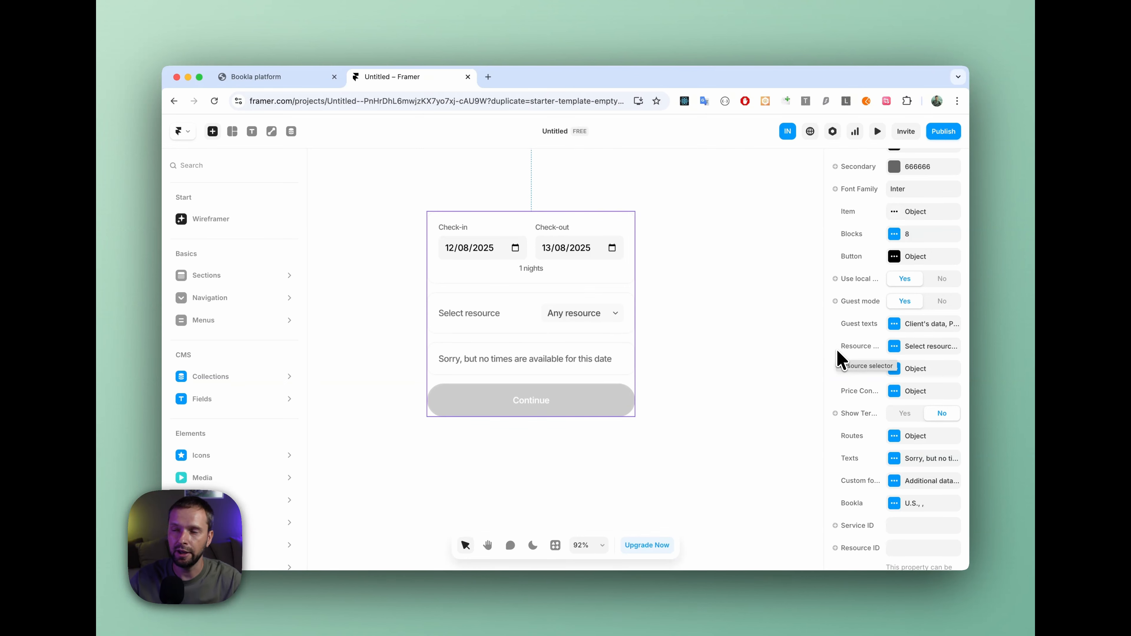
scroll(871, 428, "down", 2)
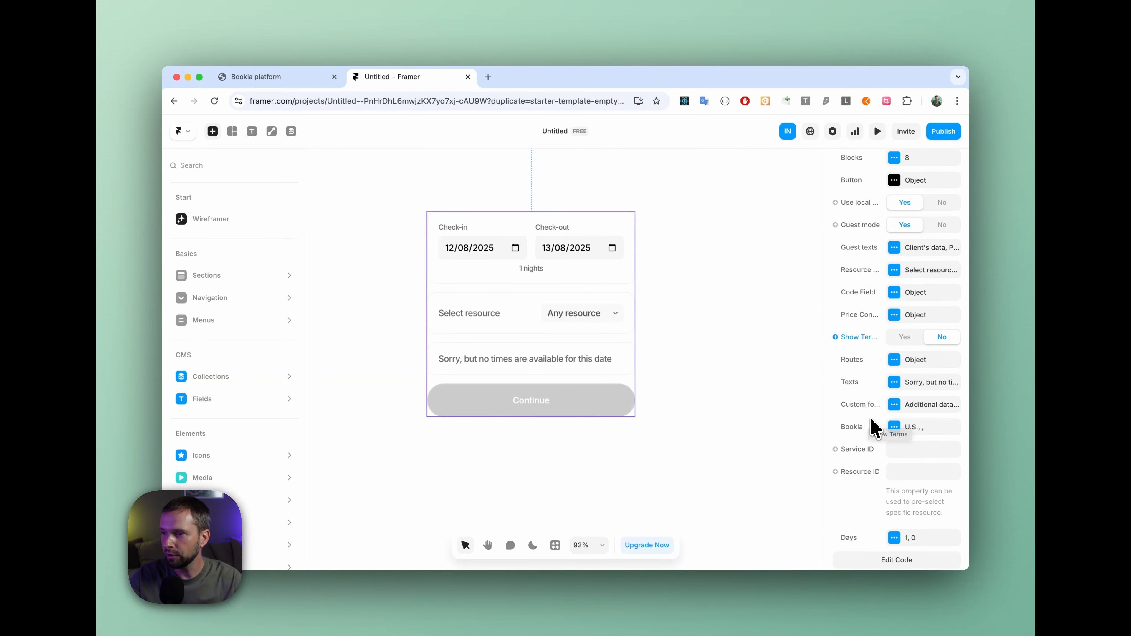
left_click(907, 429)
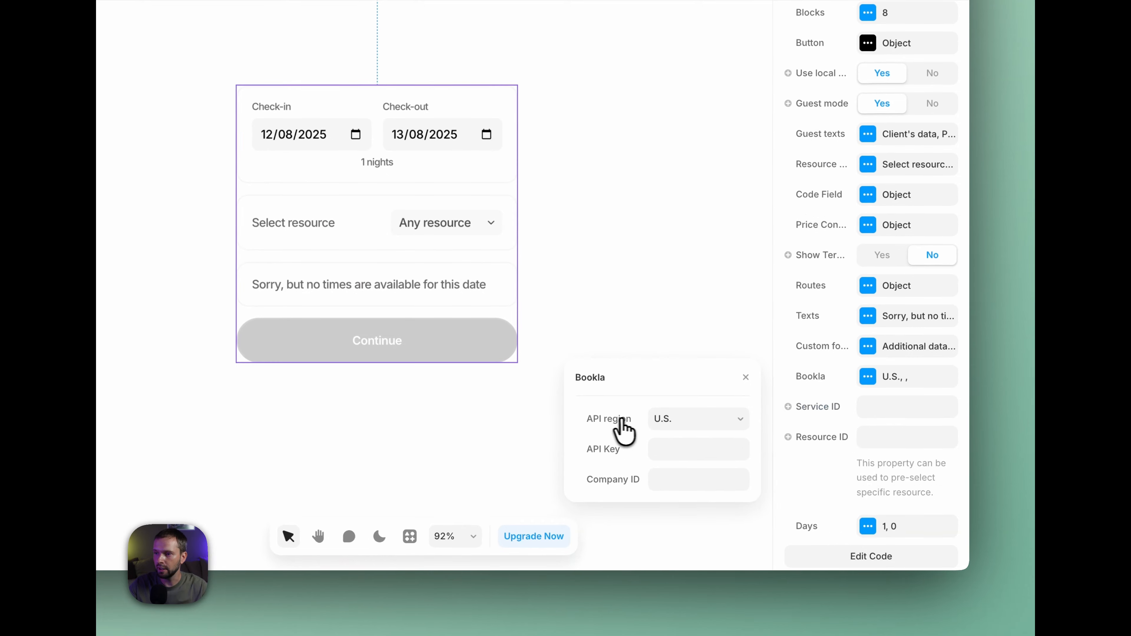
Step: Check the region prefix in the Bookla platform's web address and set the Days component's API region to U.S
left_click(321, 85)
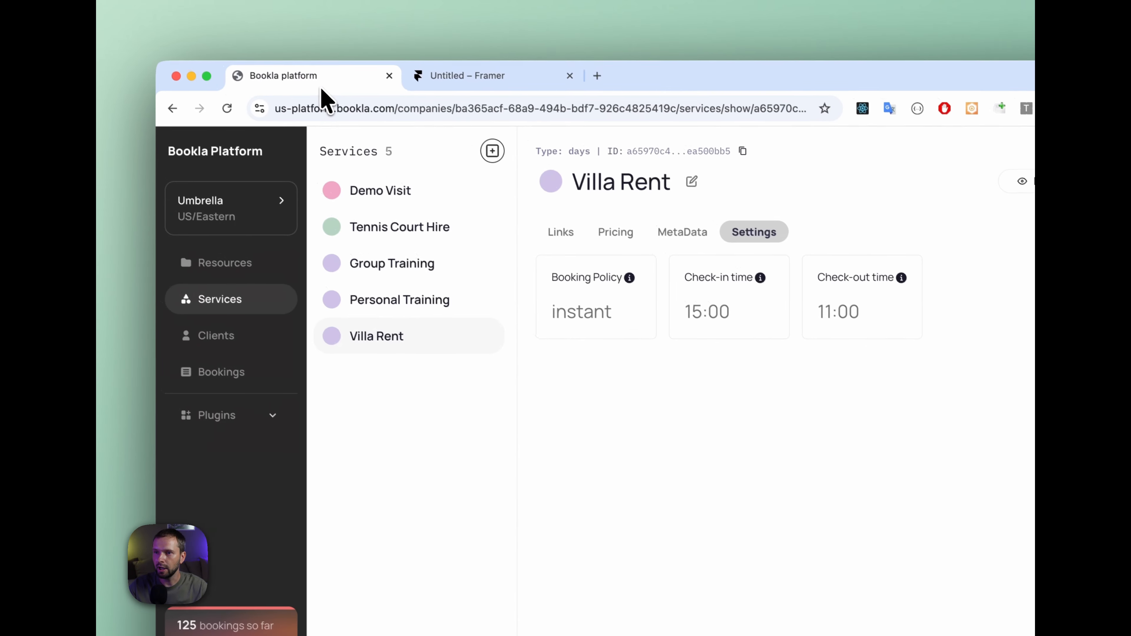
left_click(287, 110)
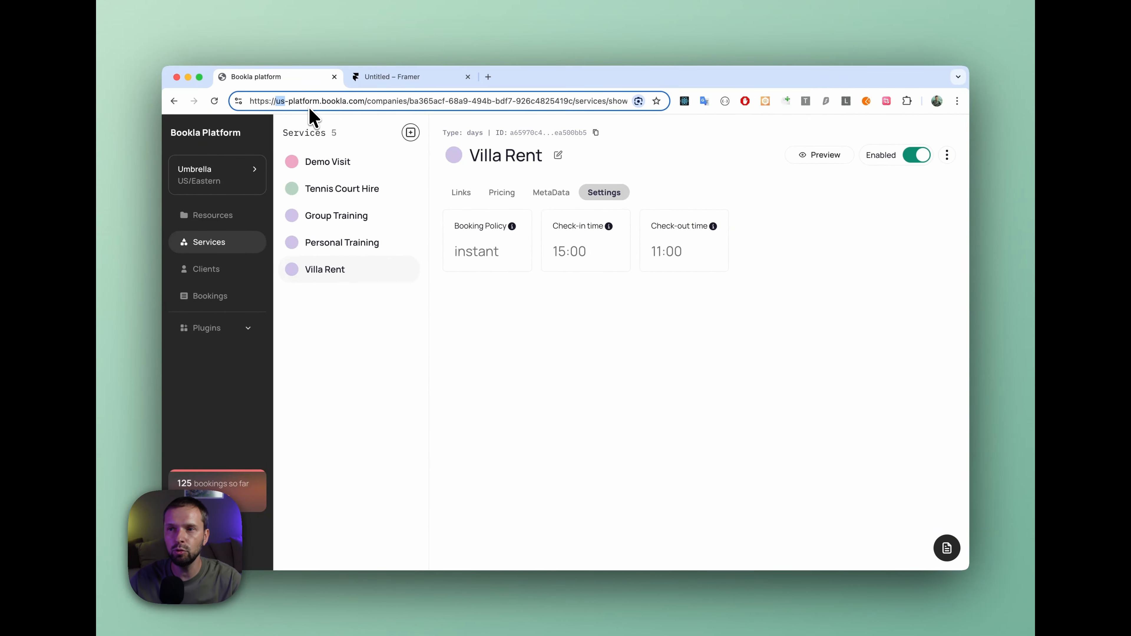
left_click(370, 78)
left_click(789, 460)
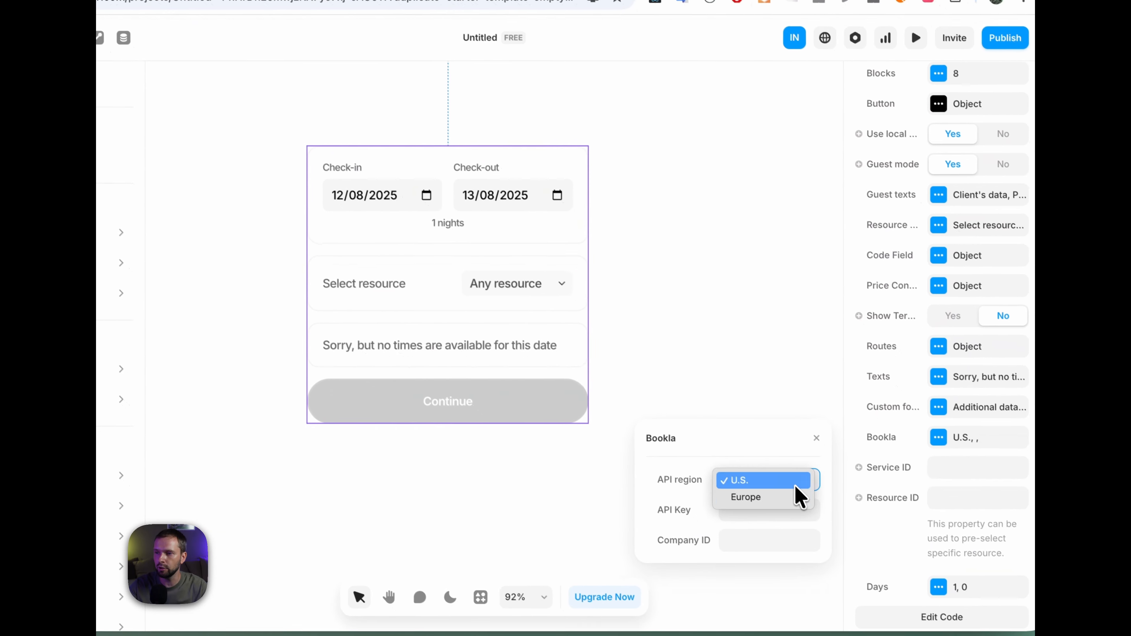
left_click(755, 485)
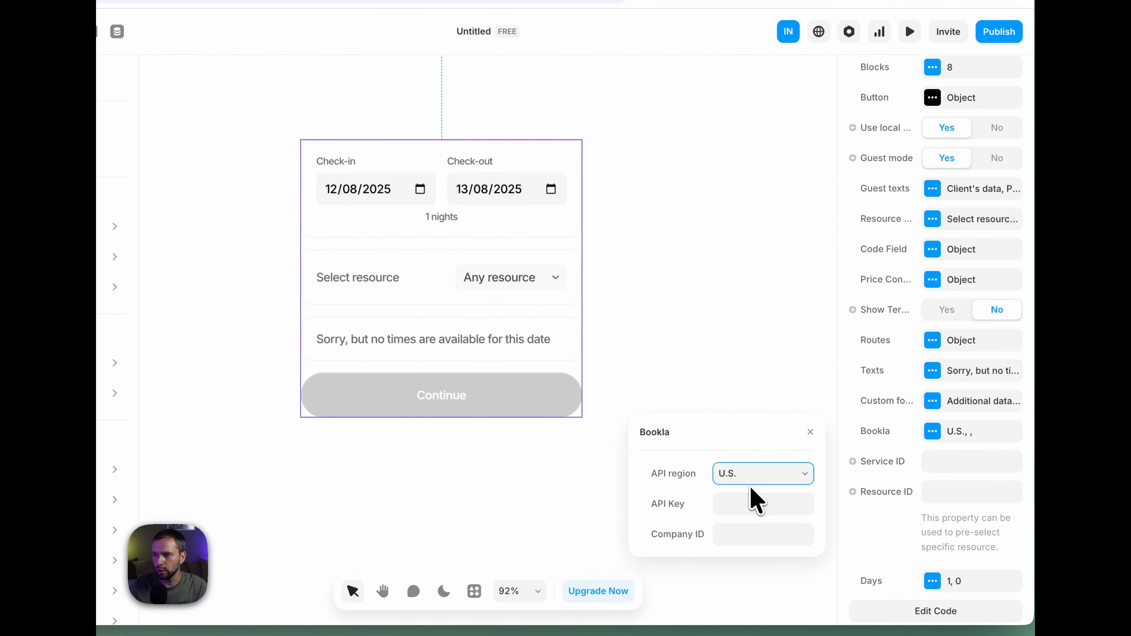
Step: Switch to the Bookla platform and start a new API key in the developer settings, named "Days API Key"
left_click(742, 505)
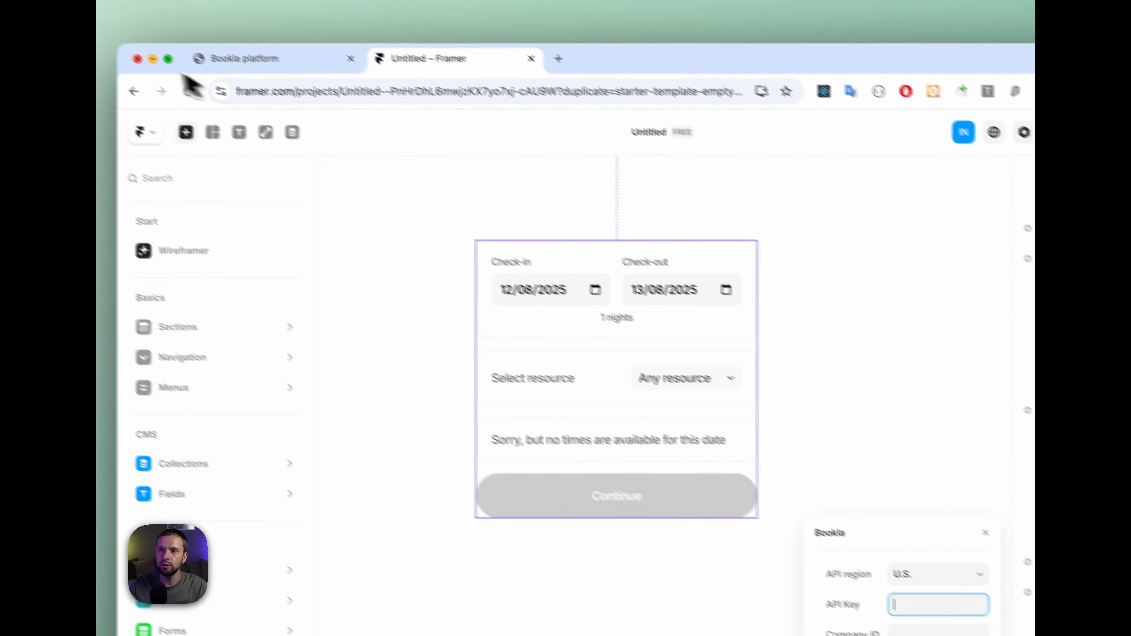
left_click(287, 84)
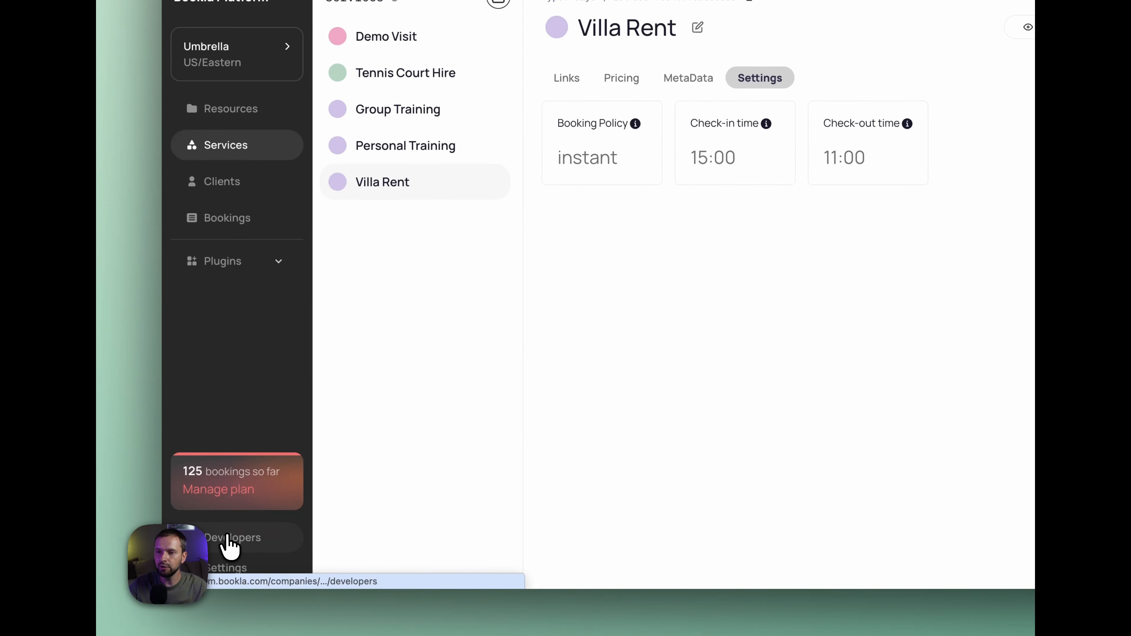
left_click(228, 540)
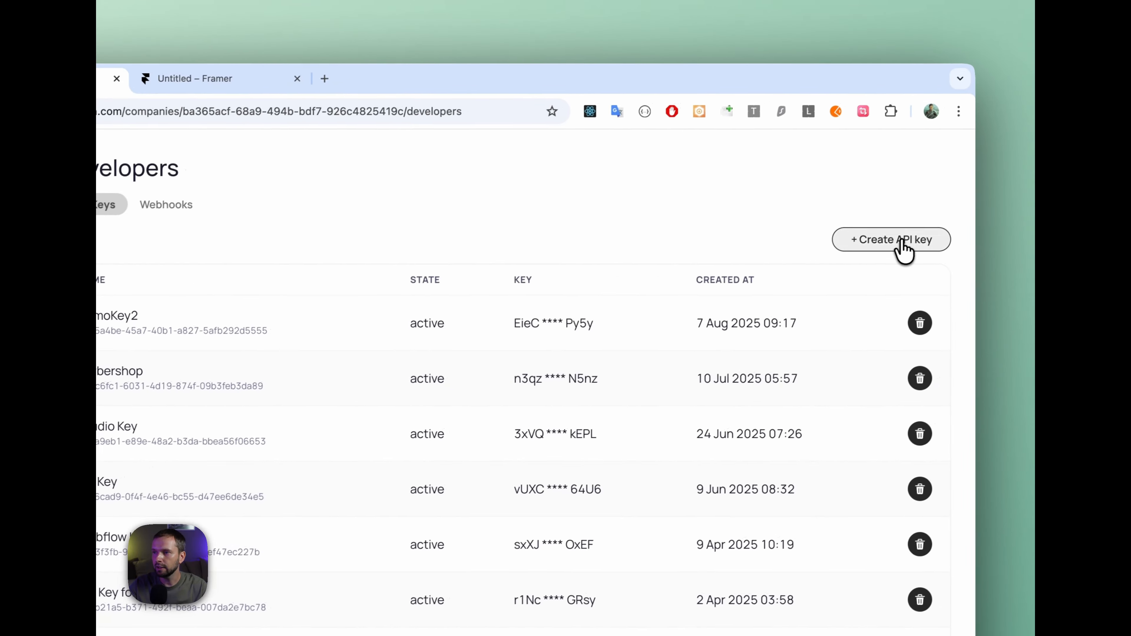
left_click(893, 241)
left_click(321, 216)
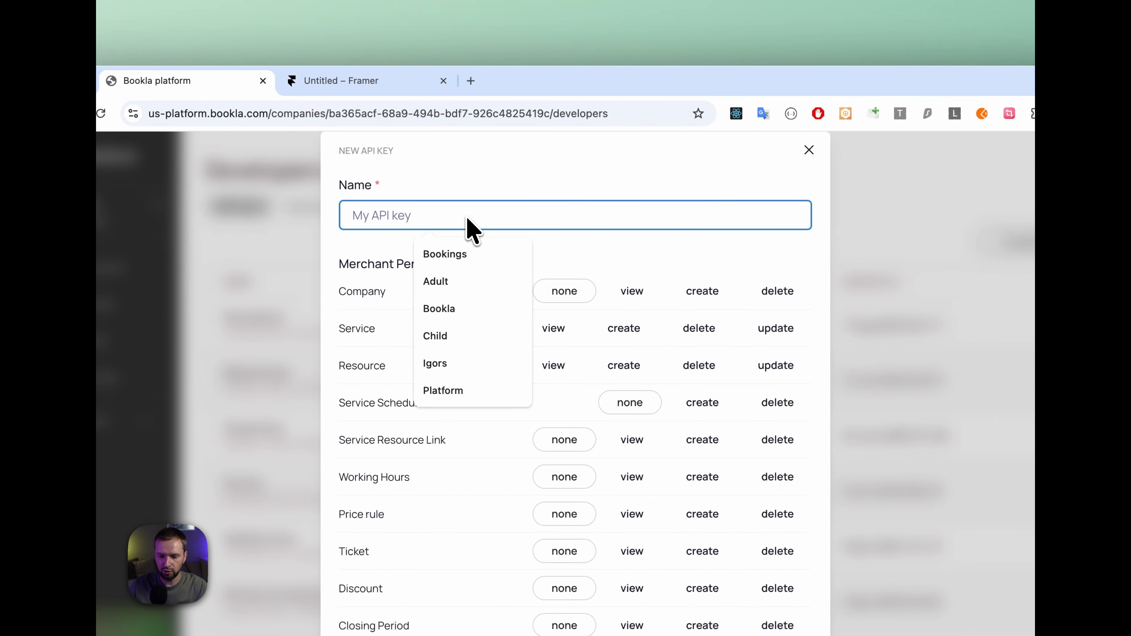
type("Days")
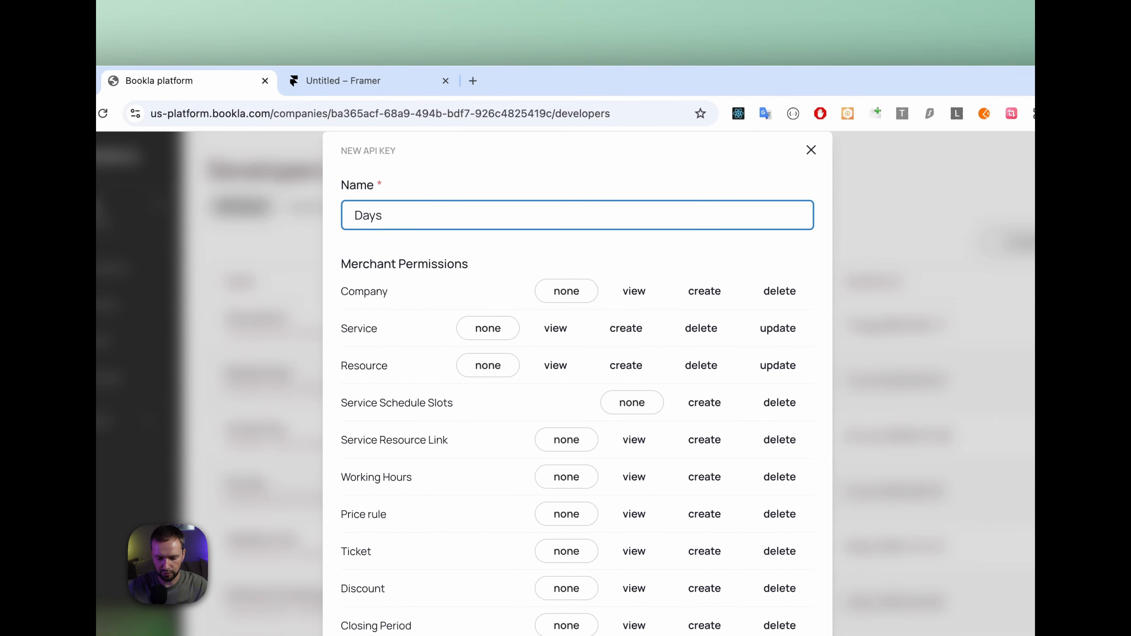
type(" API K")
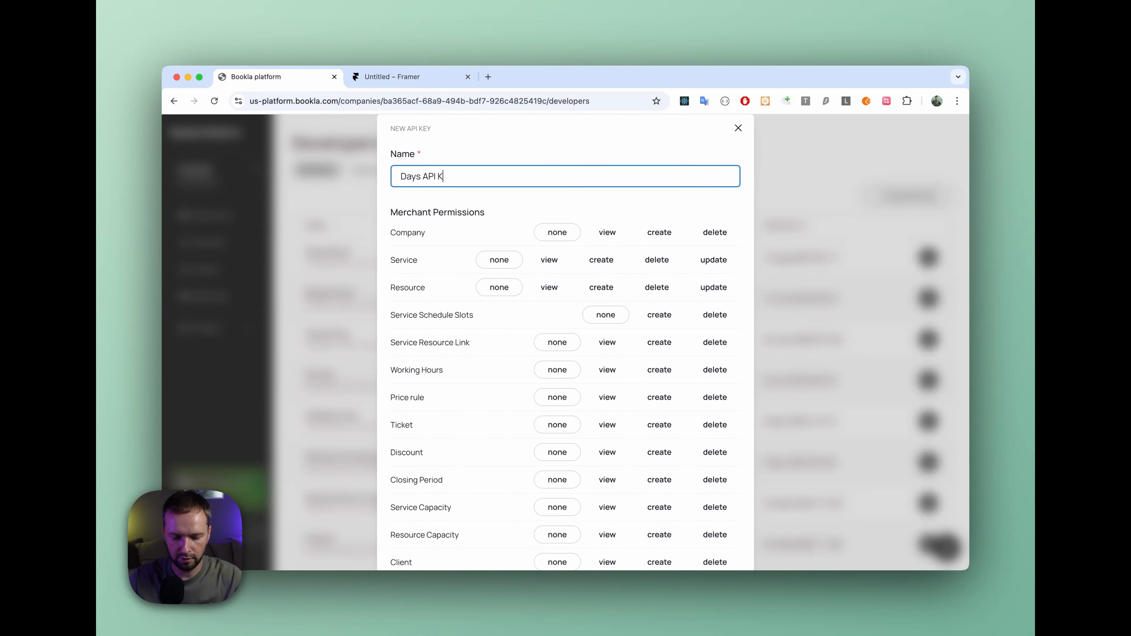
type("ey")
Step: Set the key's client permissions to view for Client Service, view for Client Resource and create for Guest Client
scroll(512, 266, "down", 3)
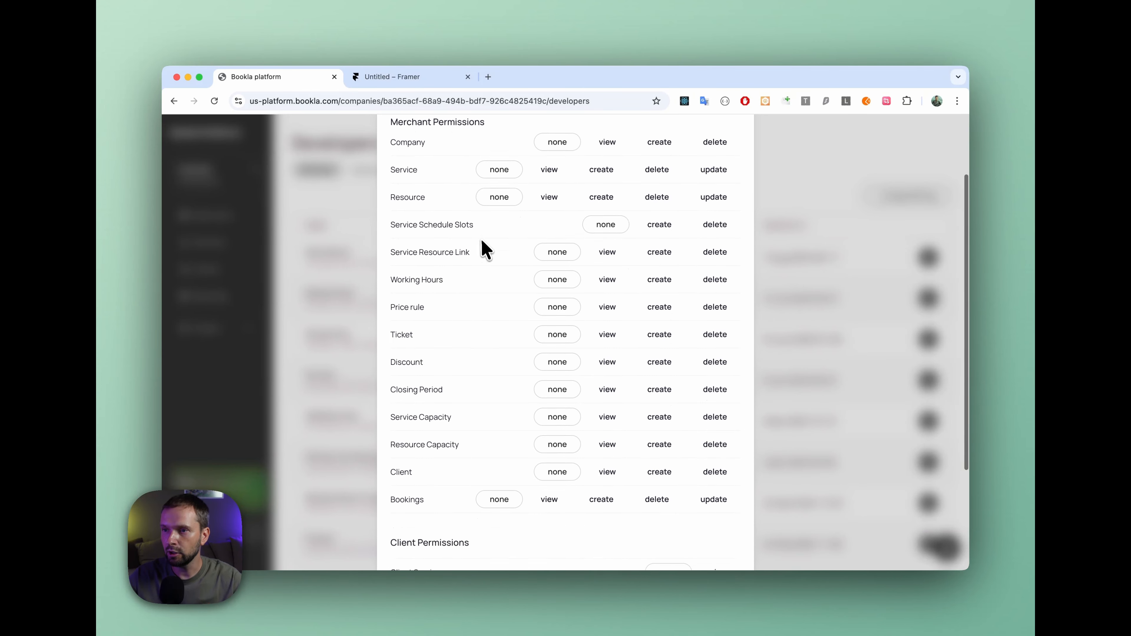
scroll(482, 243, "down", 5)
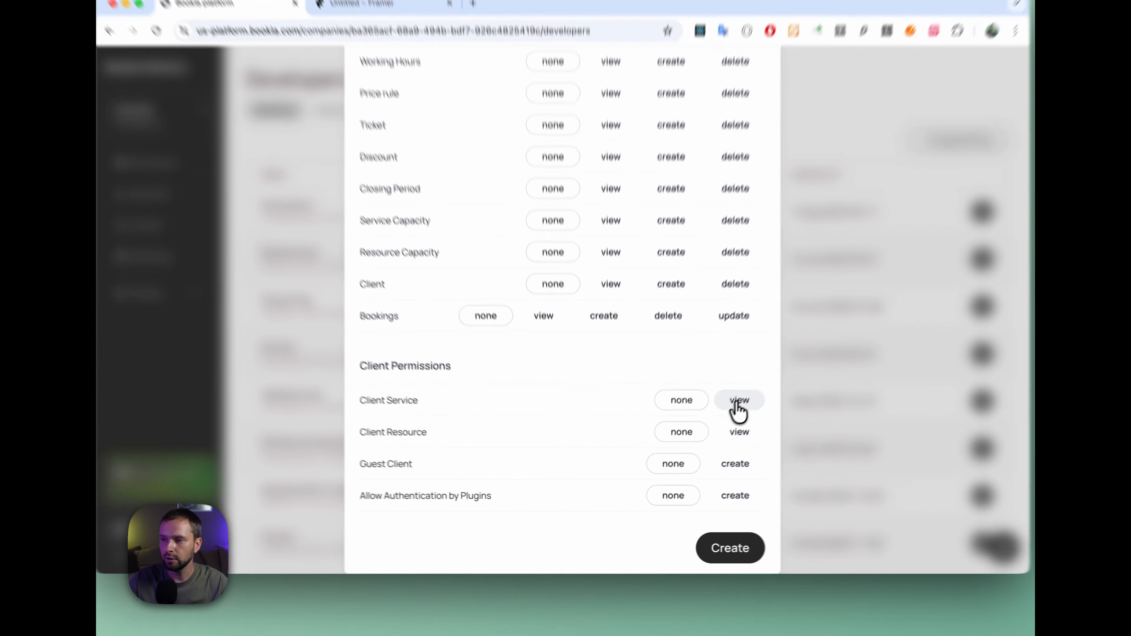
left_click(719, 420)
left_click(719, 448)
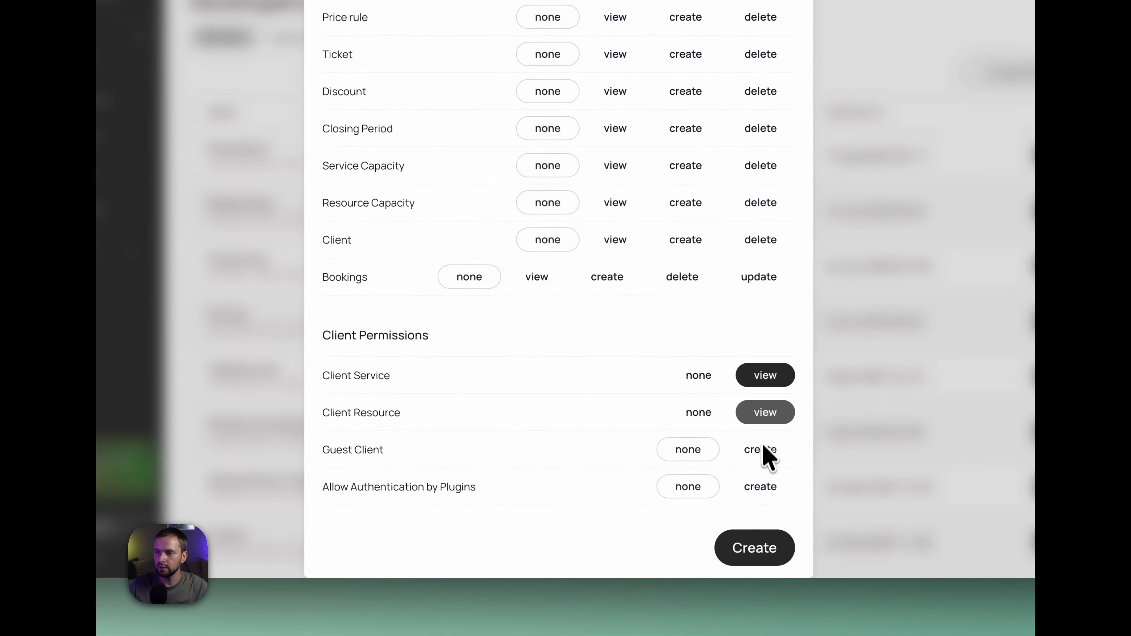
left_click(763, 448)
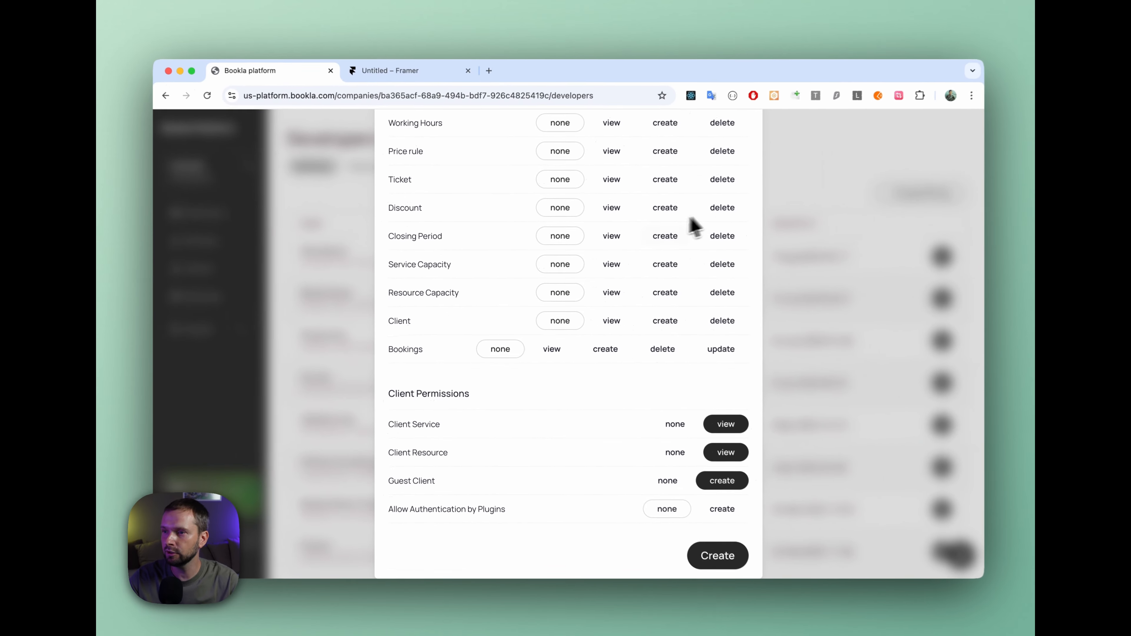
scroll(664, 247, "up", 3)
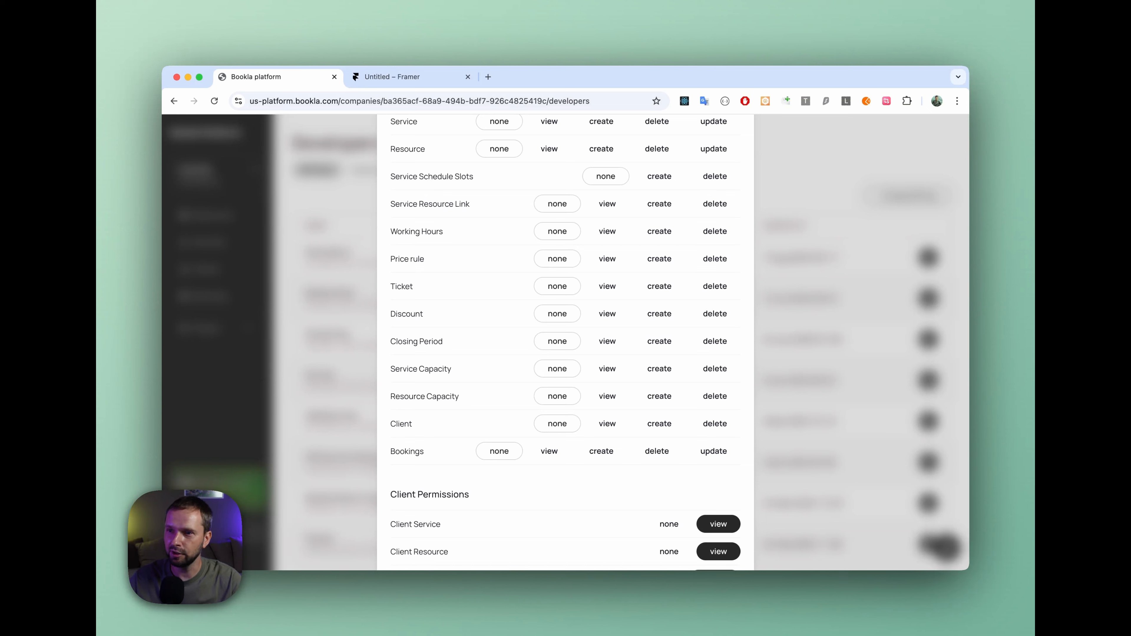
scroll(546, 295, "down", 4)
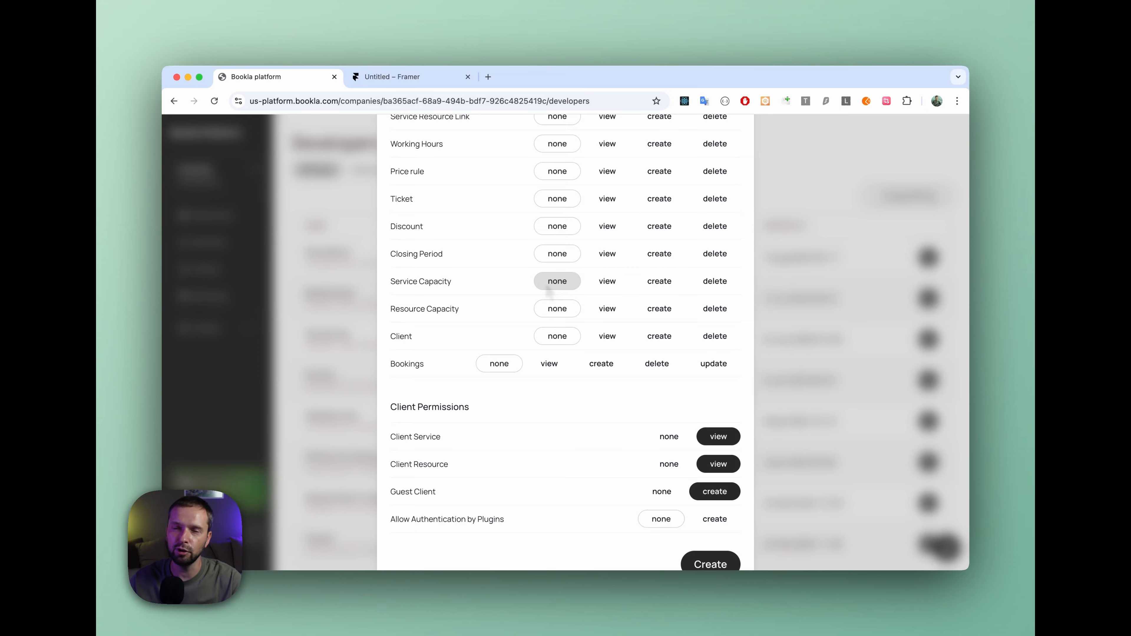
scroll(757, 512, "down", 1)
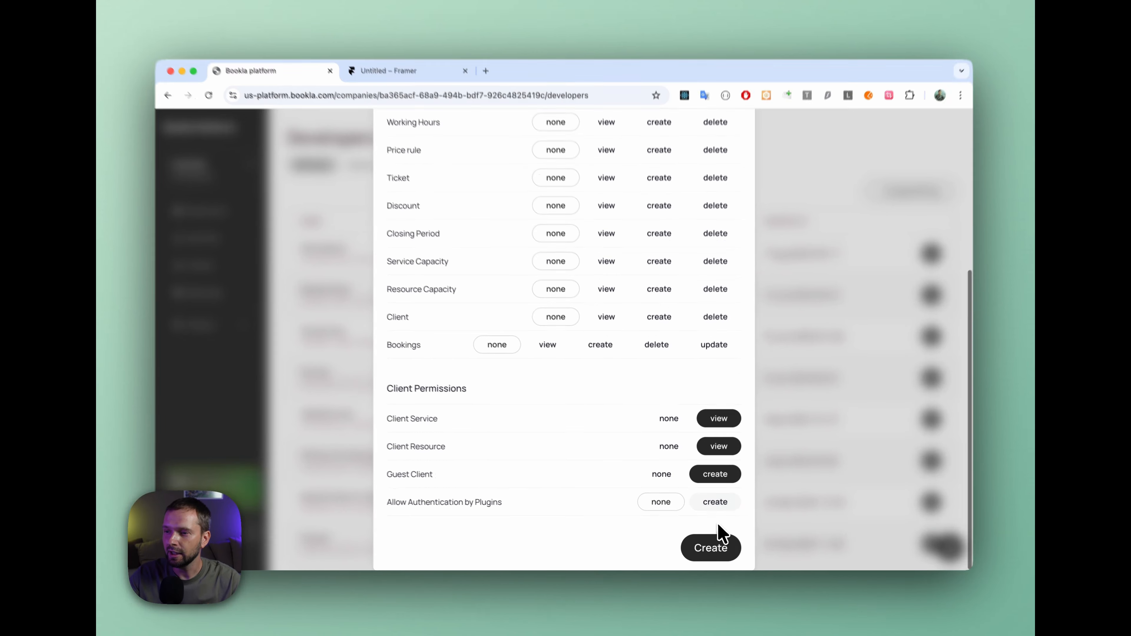
Step: Create and copy the API key, switch to Framer, and paste it as the API Key in the Days component's Bookla connection settings
left_click(718, 542)
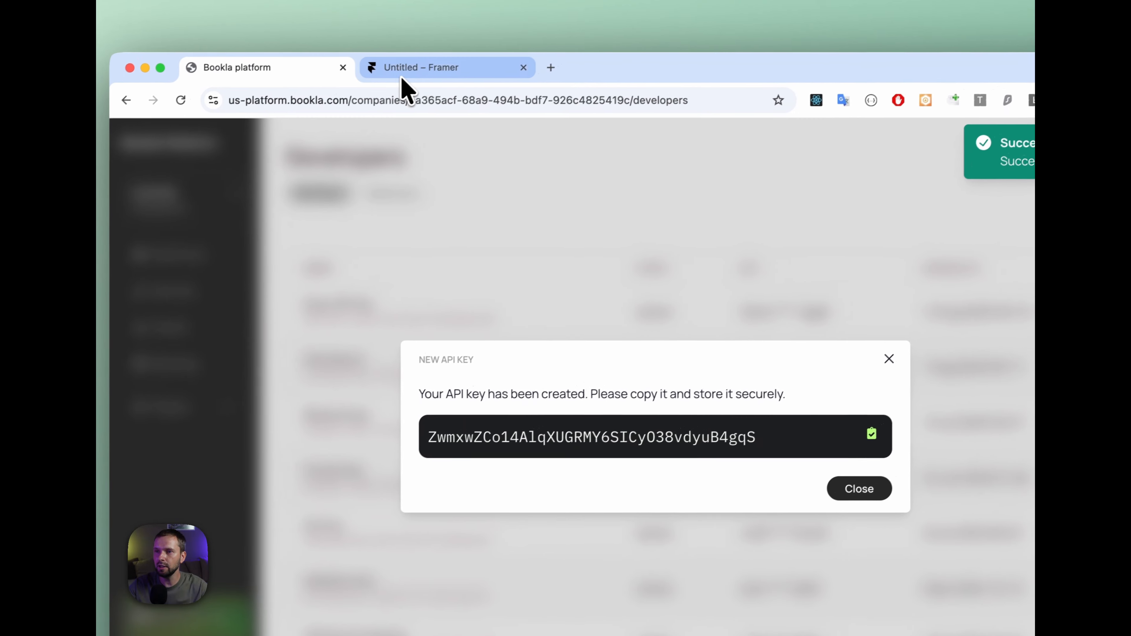
left_click(416, 75)
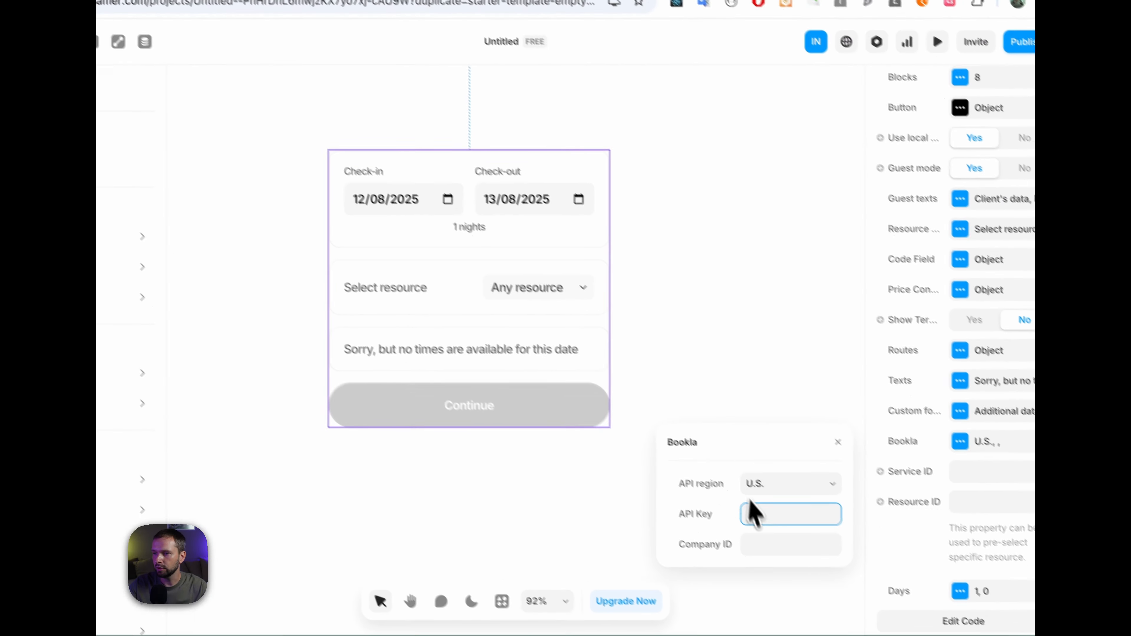
key("super+v")
Step: Copy the Umbrella company's ID in Bookla and paste it as the Company ID in the Days component's connection settings in Framer
left_click(749, 538)
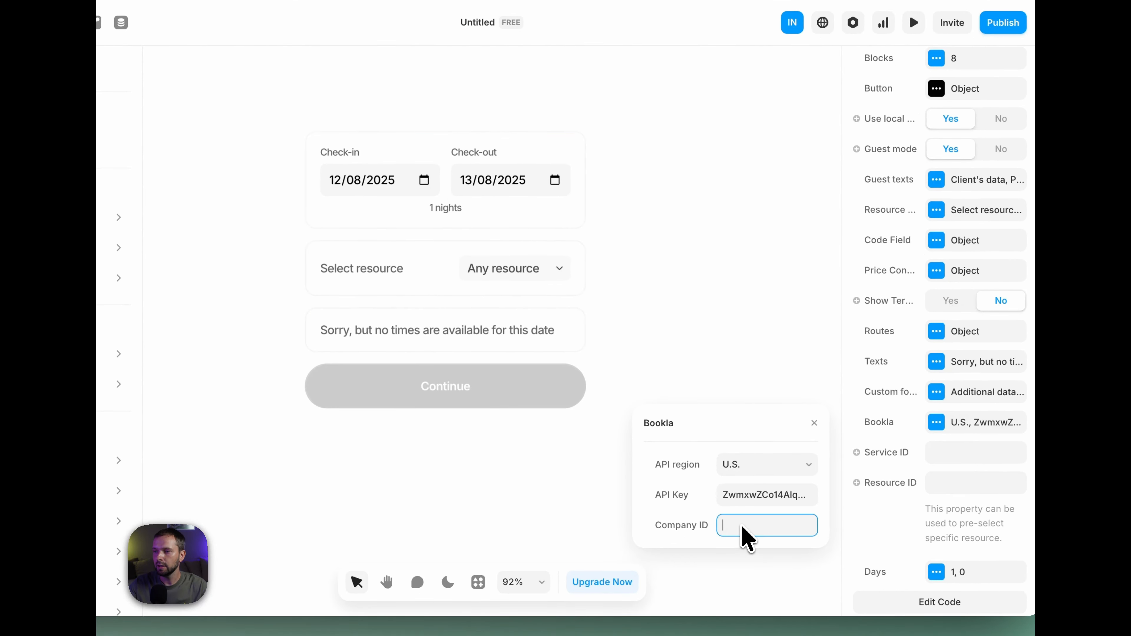
left_click(252, 76)
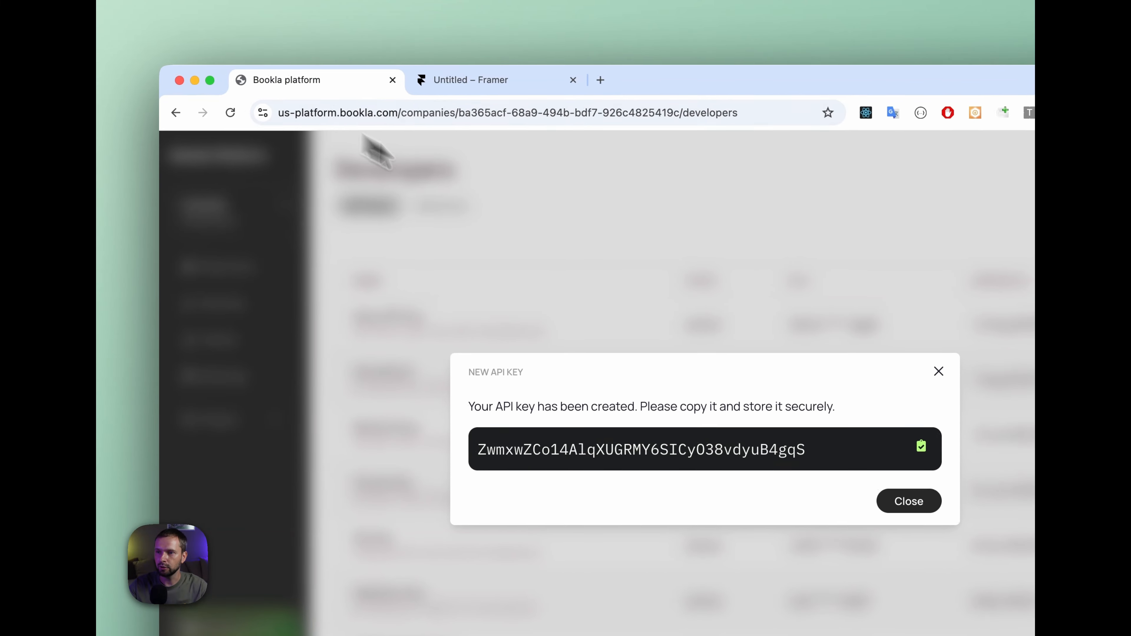
left_click(540, 232)
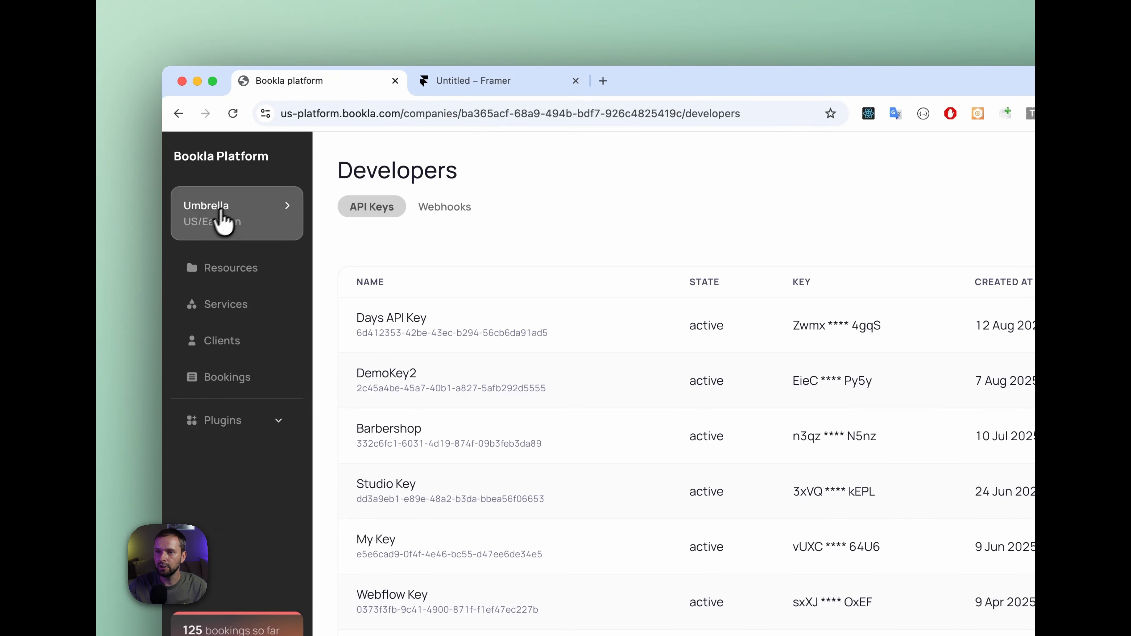
left_click(206, 231)
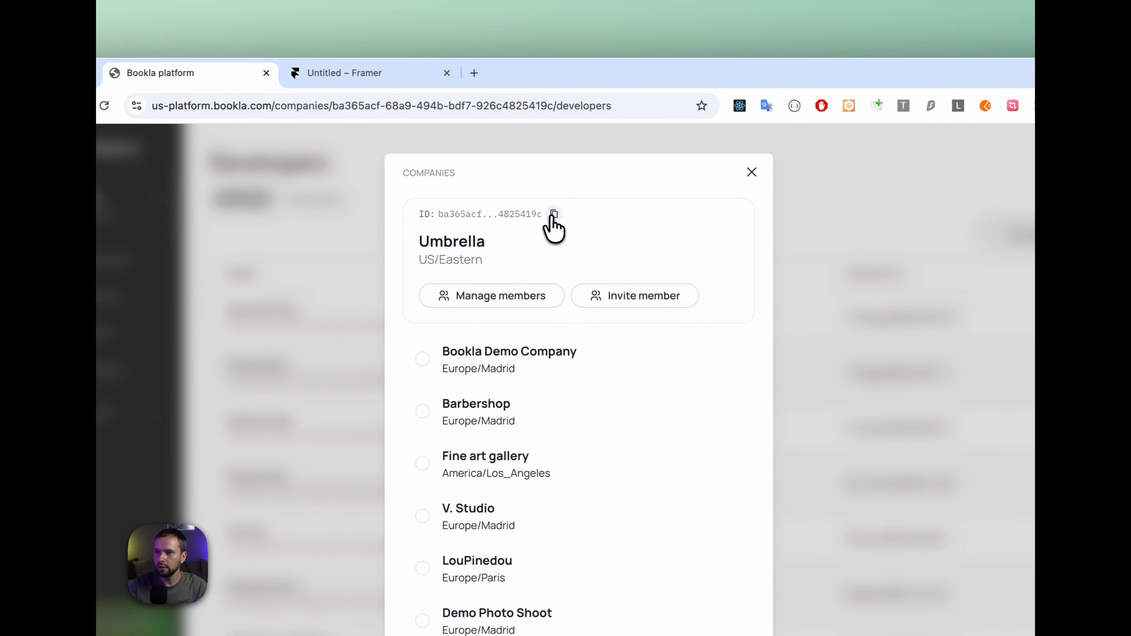
left_click(549, 214)
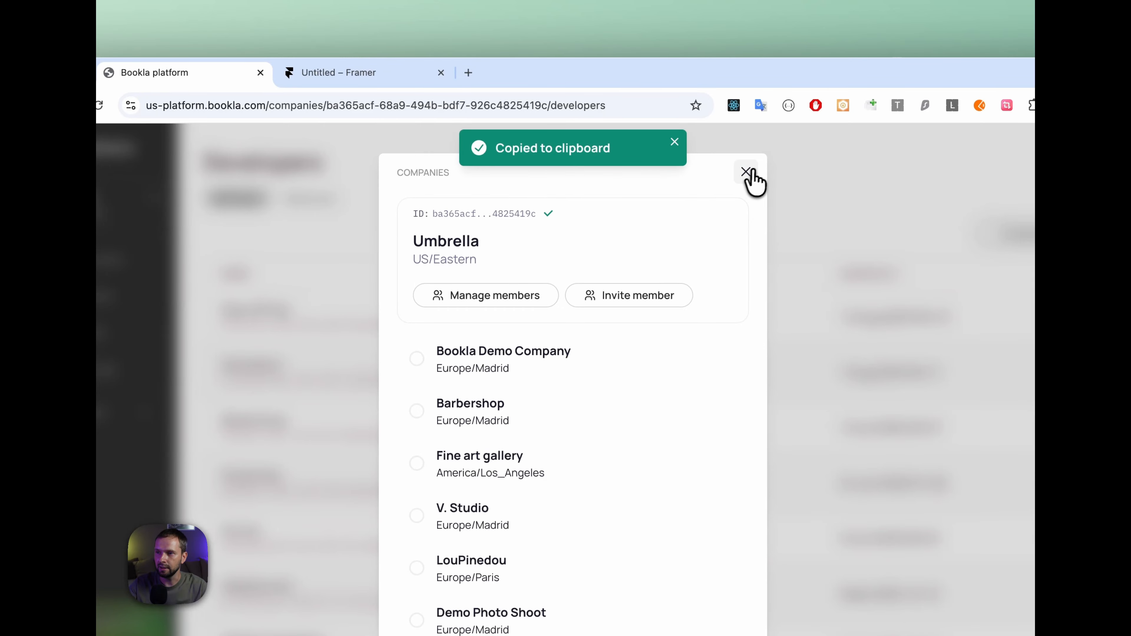
left_click(752, 180)
left_click(356, 75)
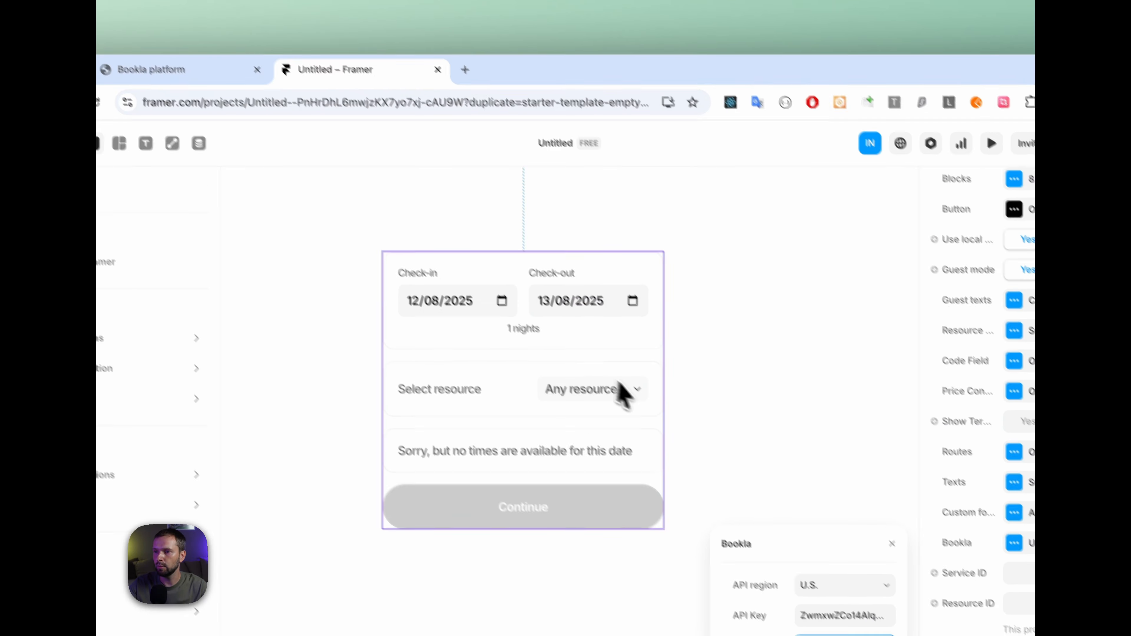
left_click(880, 635)
key("ctrl+v")
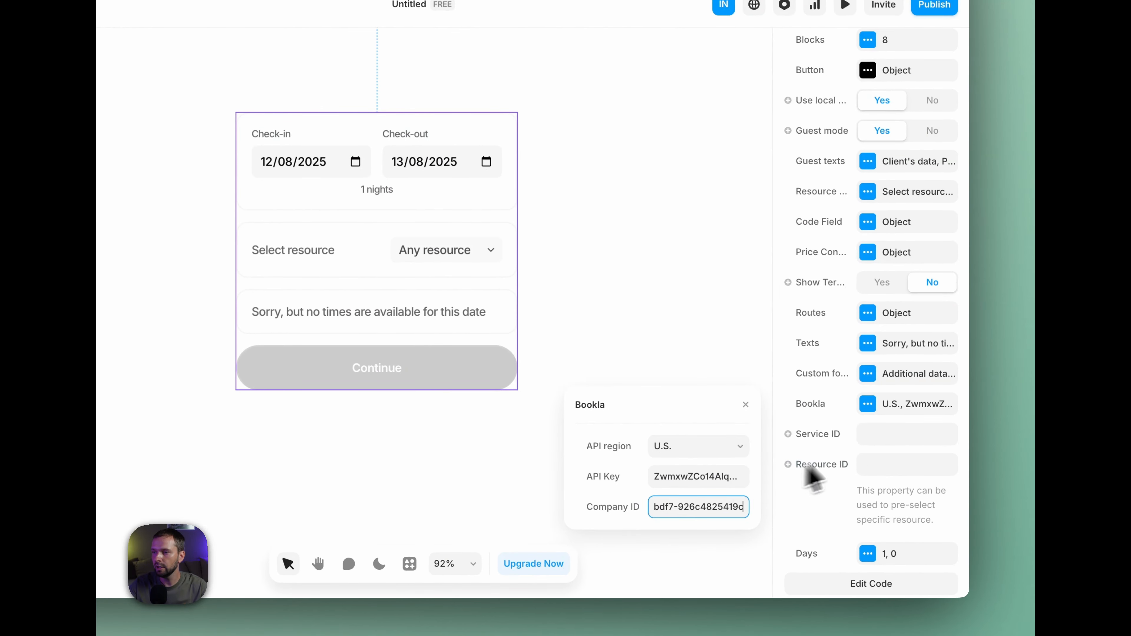
Step: Copy the Villa Rent service's ID in Bookla and paste it as the Days component's Service ID in Framer
left_click(898, 459)
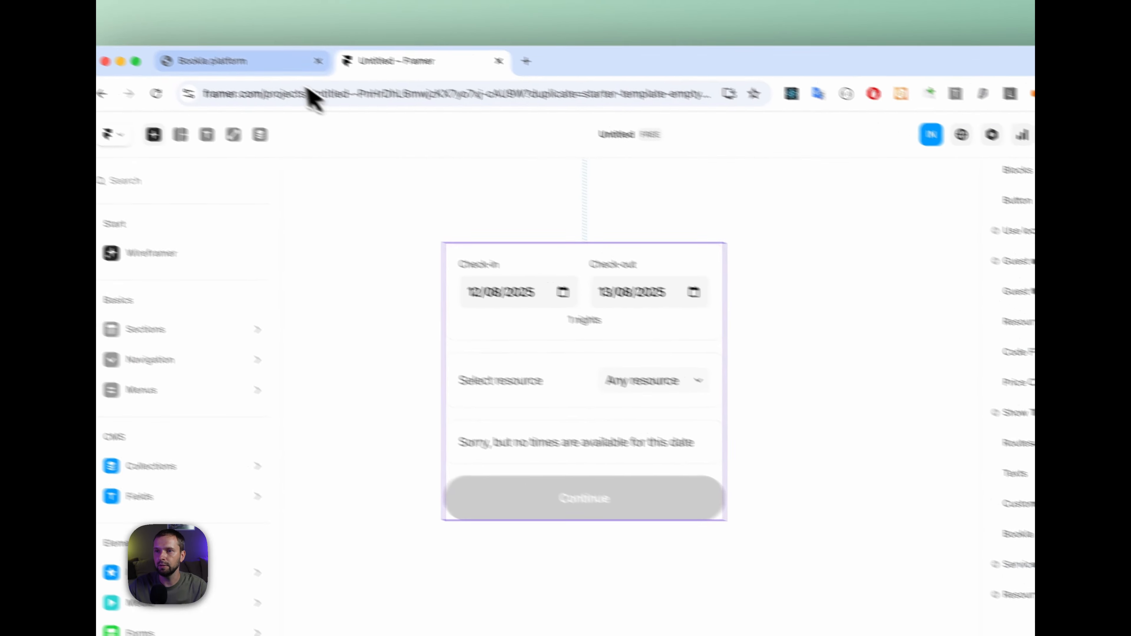
left_click(267, 61)
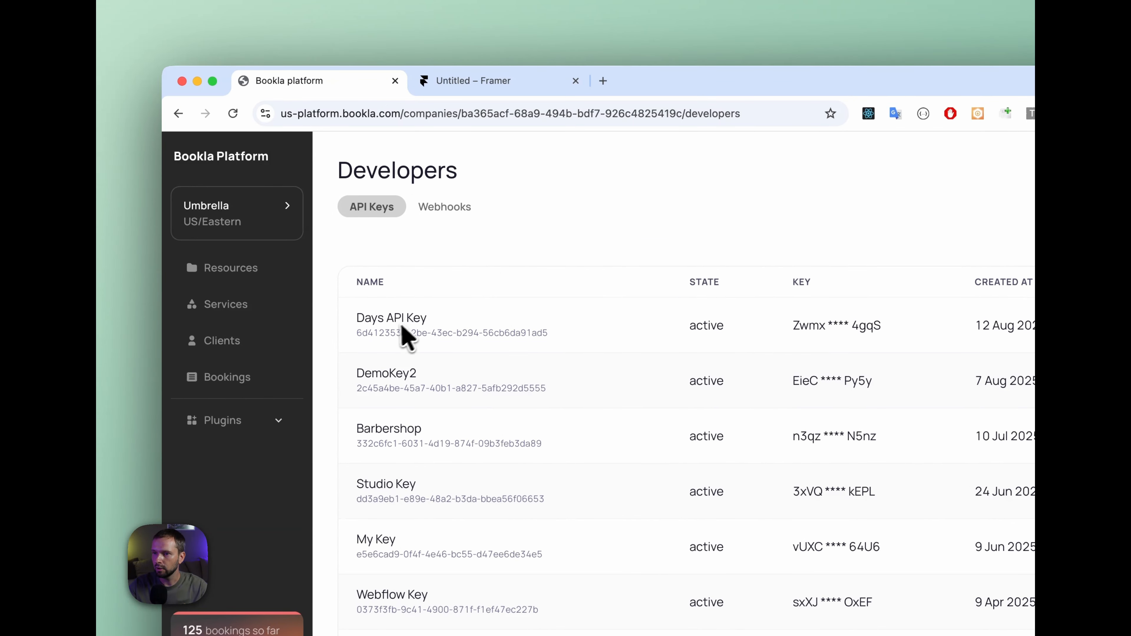
left_click(224, 305)
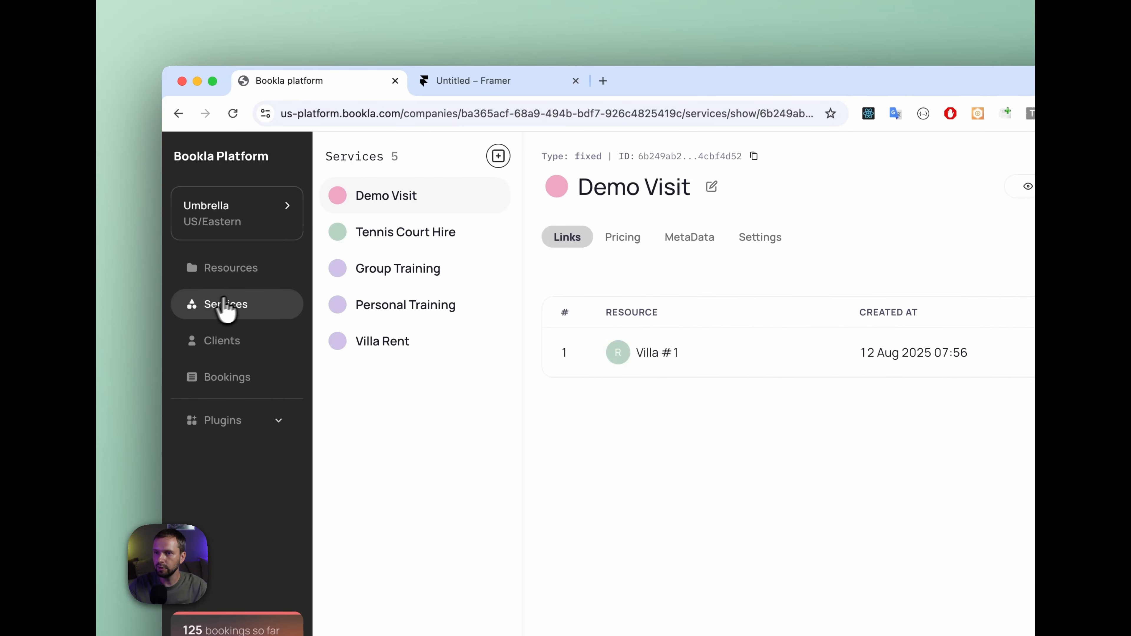
left_click(398, 344)
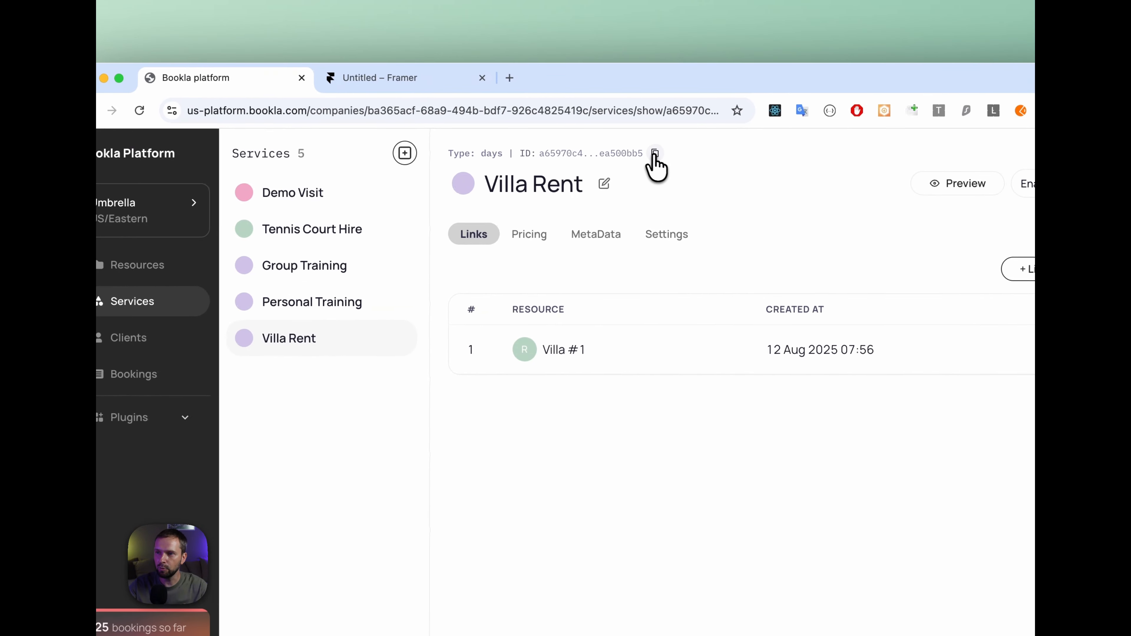
left_click(654, 153)
left_click(386, 80)
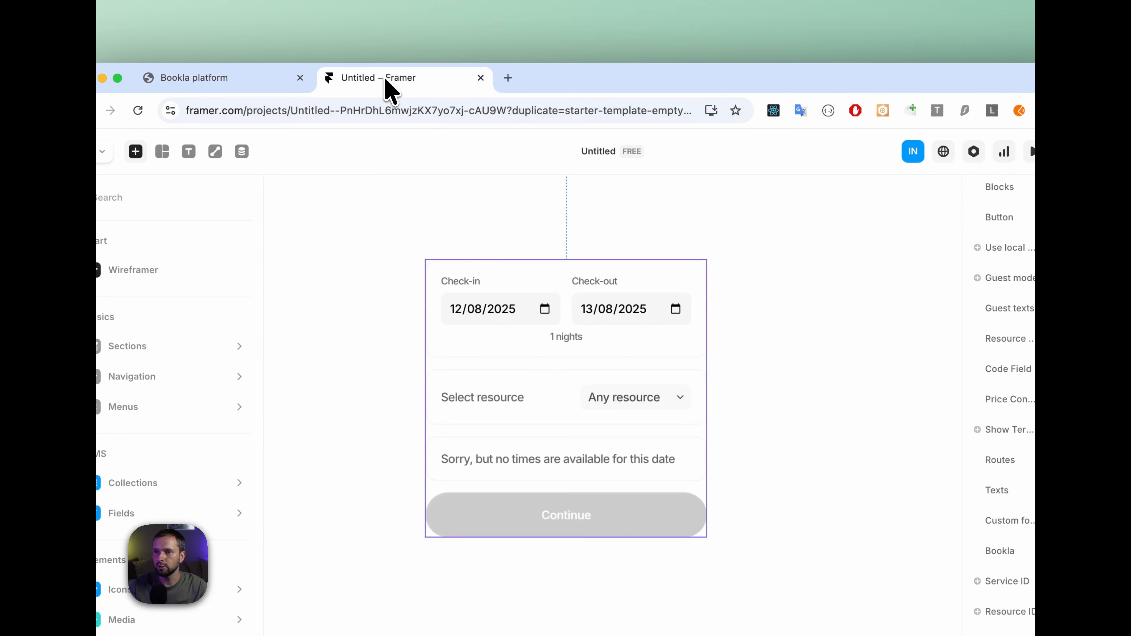
left_click(908, 452)
key("super+v")
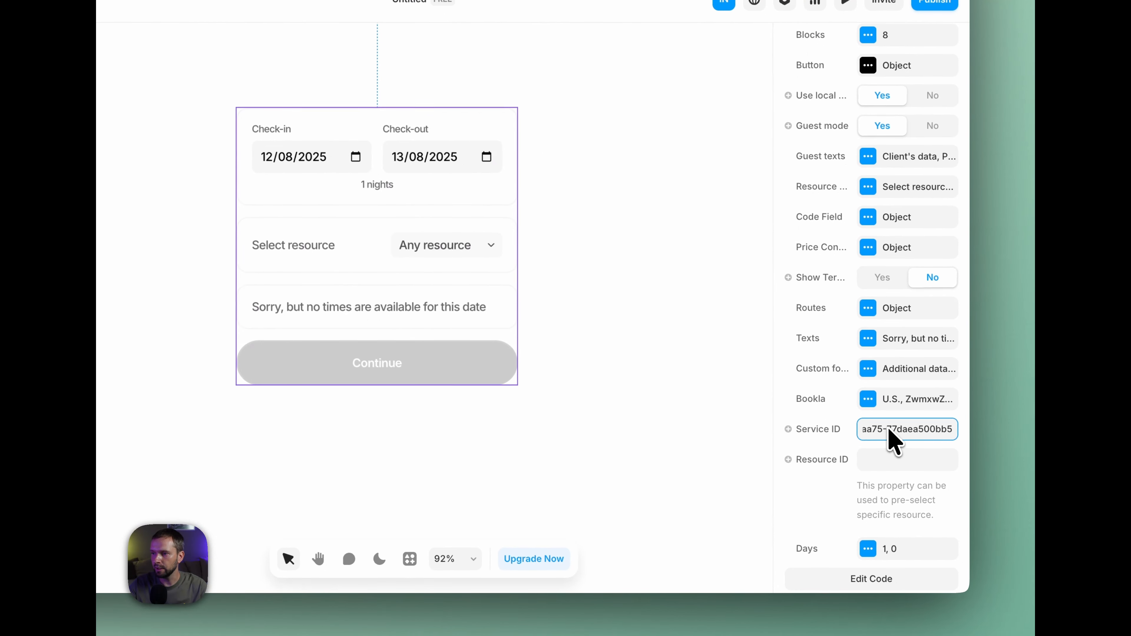
Step: Open the Villa #1 resource in Bookla to see where the ID for the component's optional Resource ID property is found
left_click(876, 459)
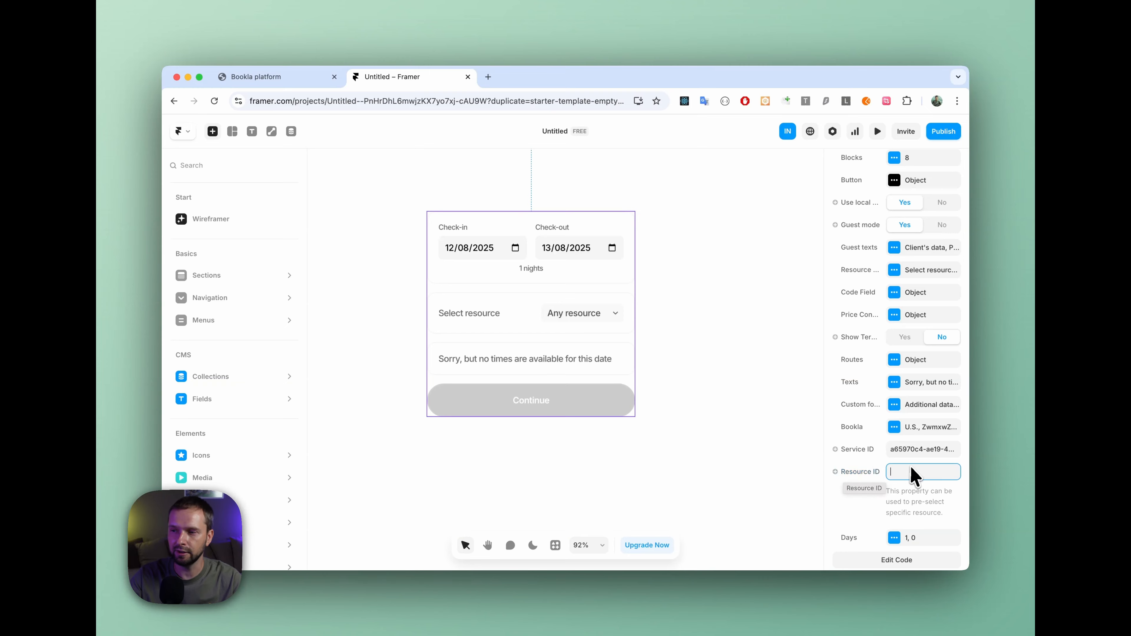
left_click(267, 77)
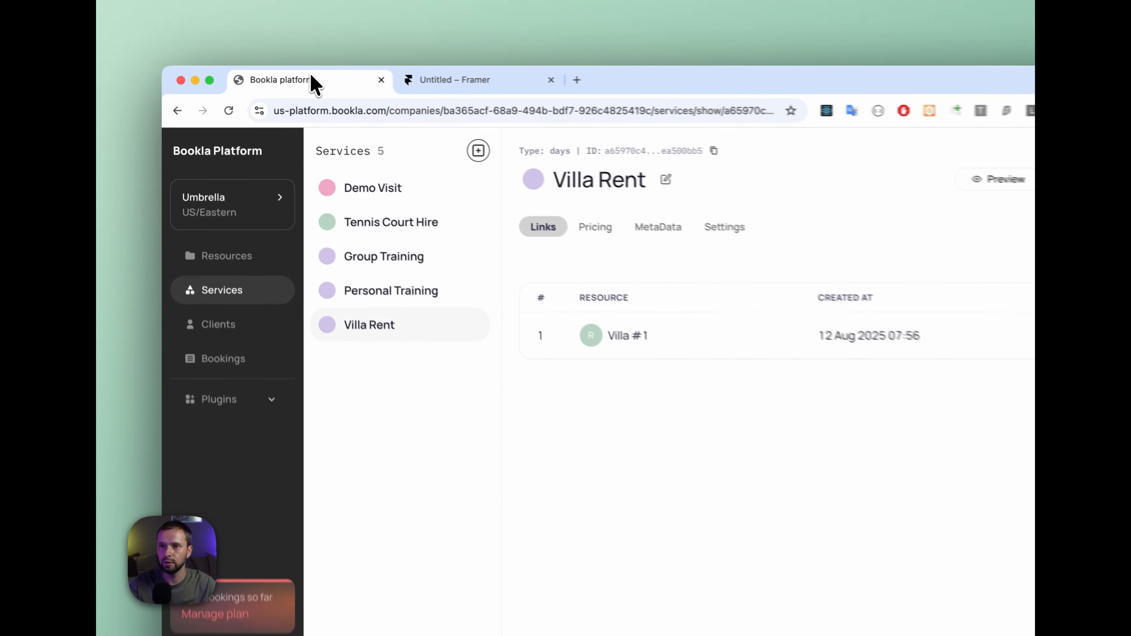
left_click(219, 271)
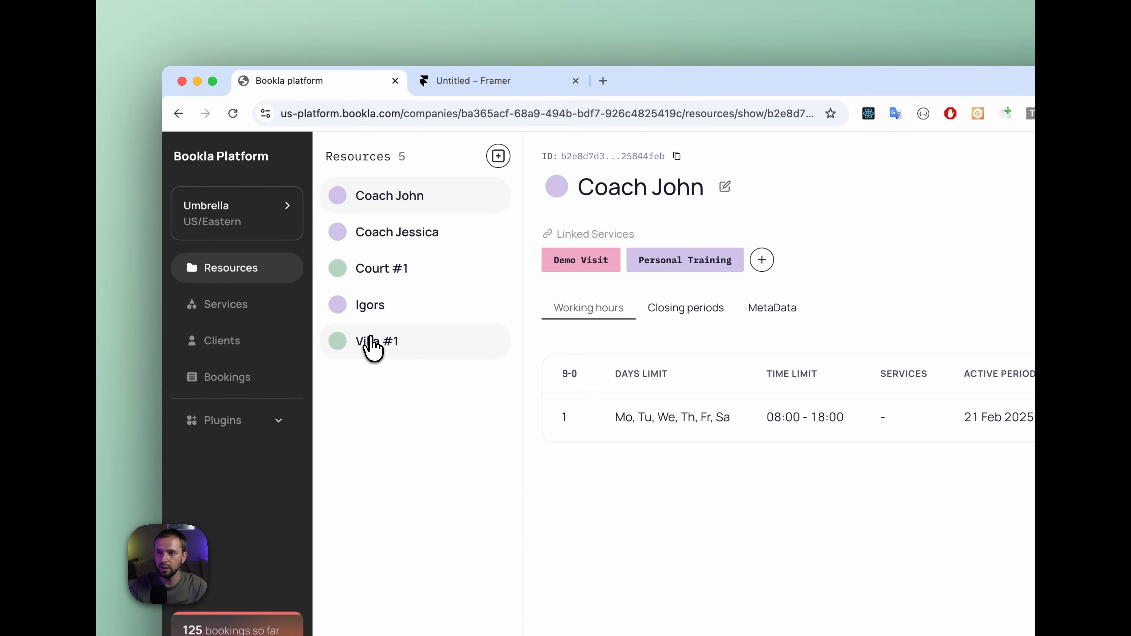
left_click(376, 343)
Step: Return to Framer and set the Days component's resource selector visibility to No
left_click(356, 78)
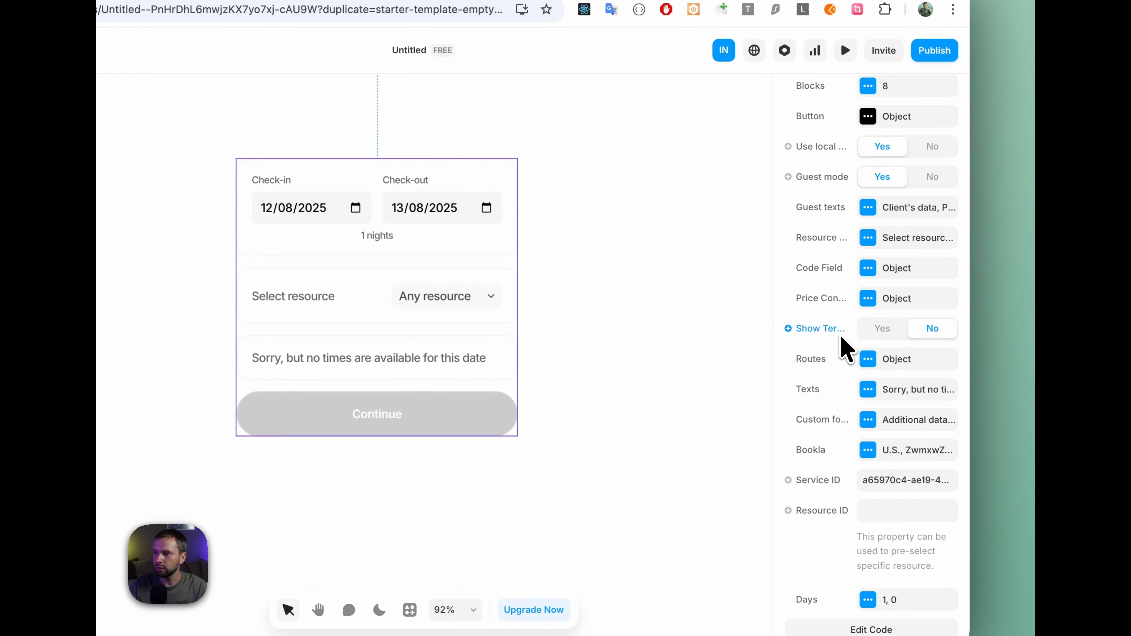
scroll(857, 337, "up", 1)
scroll(883, 313, "up", 1)
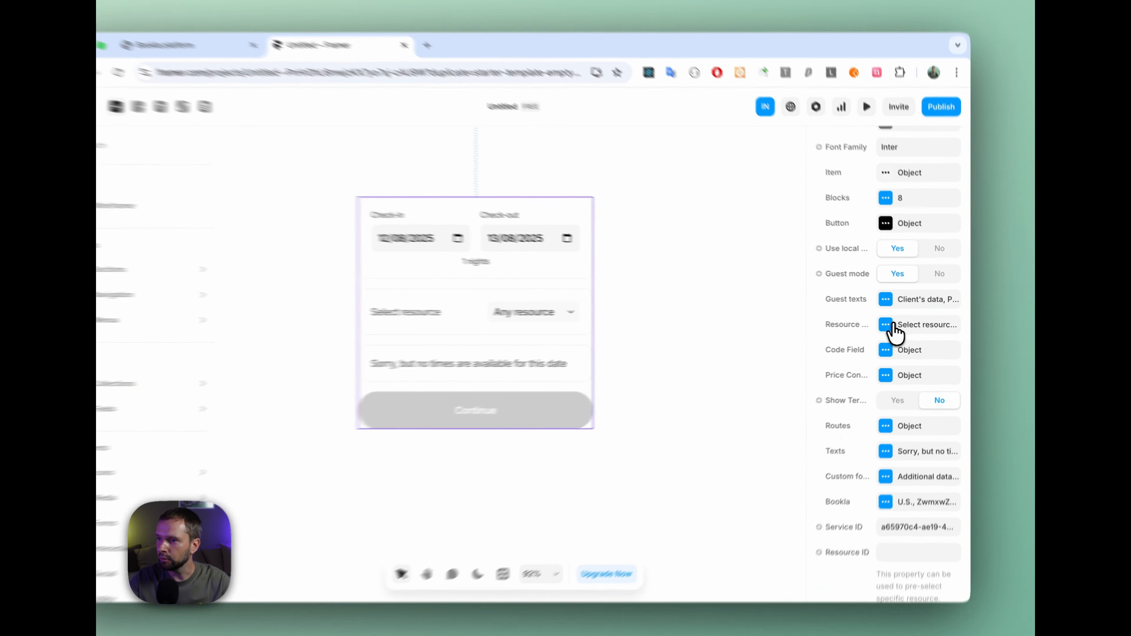
left_click(895, 325)
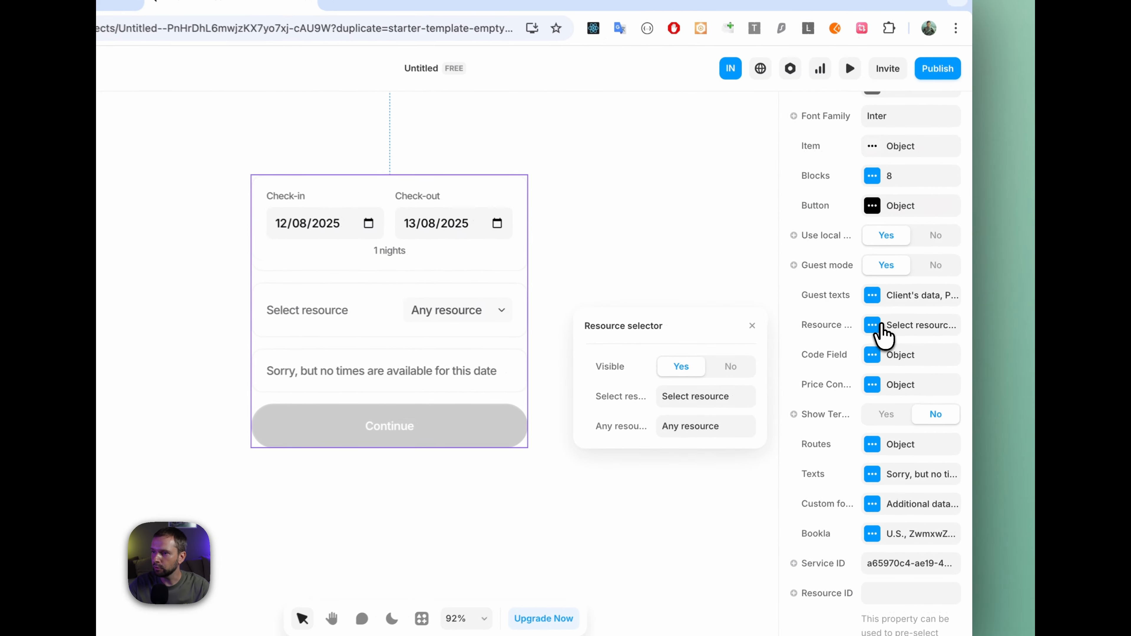
left_click(788, 357)
left_click(749, 326)
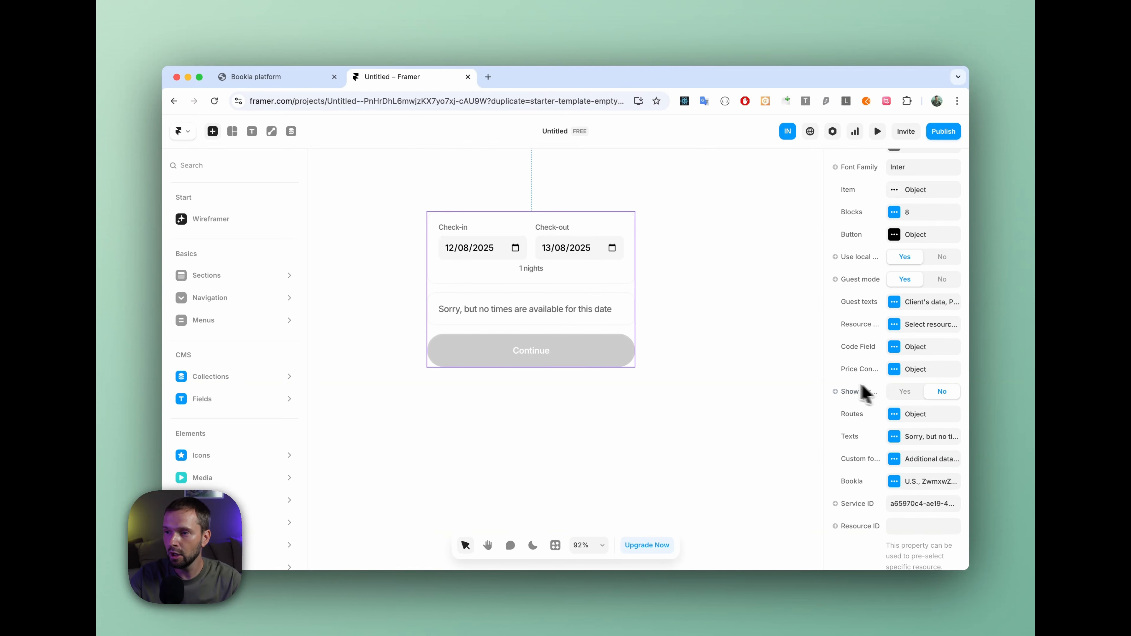
Step: Enable the terms and conditions checkbox on the Days component and preview the page
left_click(905, 396)
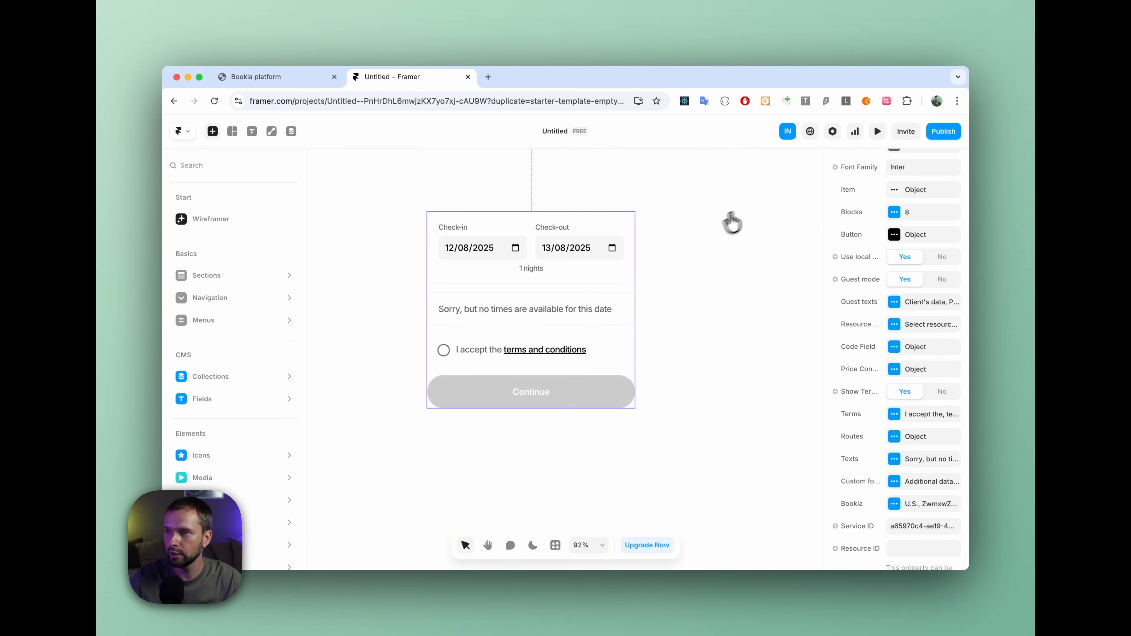
left_click(878, 132)
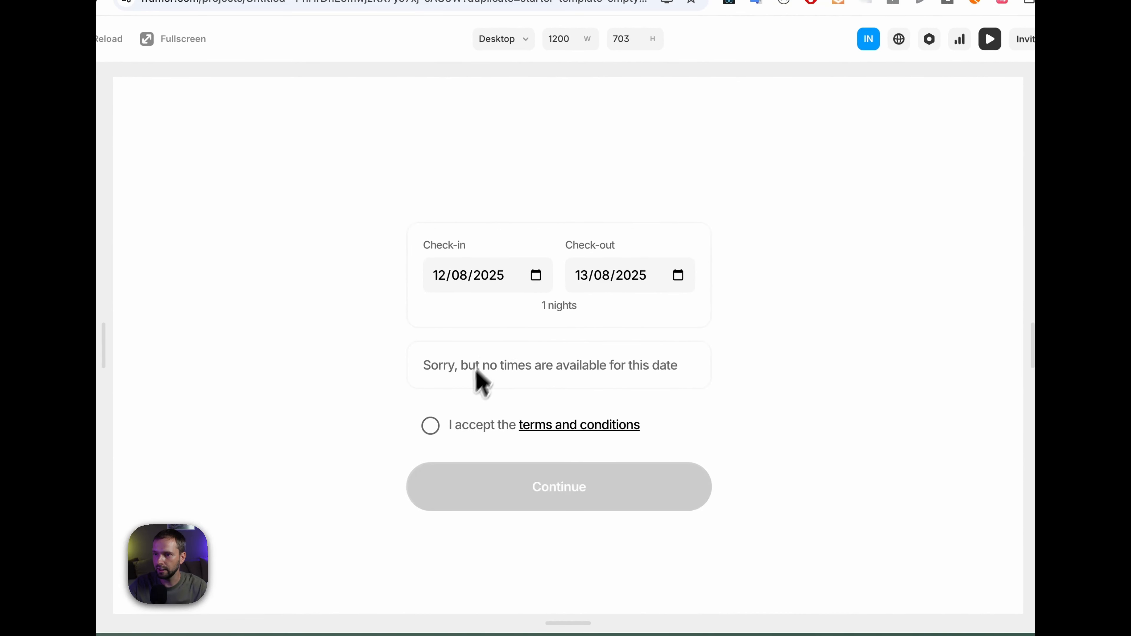
Step: Set the previewed booking form's check-in date to 18/08/2025 and its check-out date to 23/08/2025
left_click(537, 276)
left_click(442, 423)
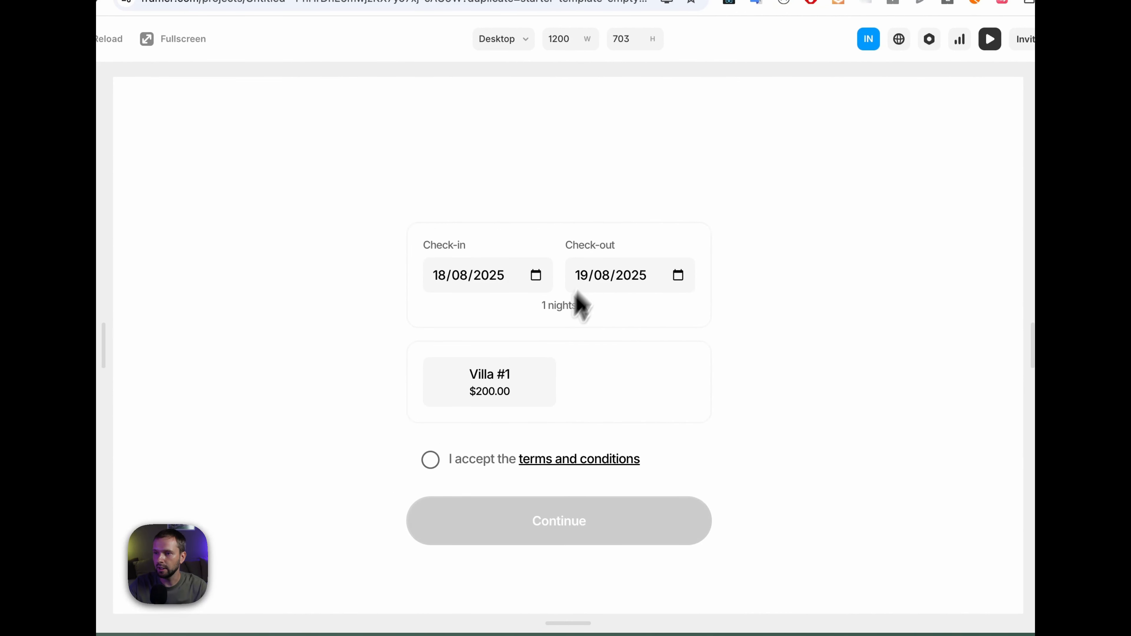
left_click(677, 278)
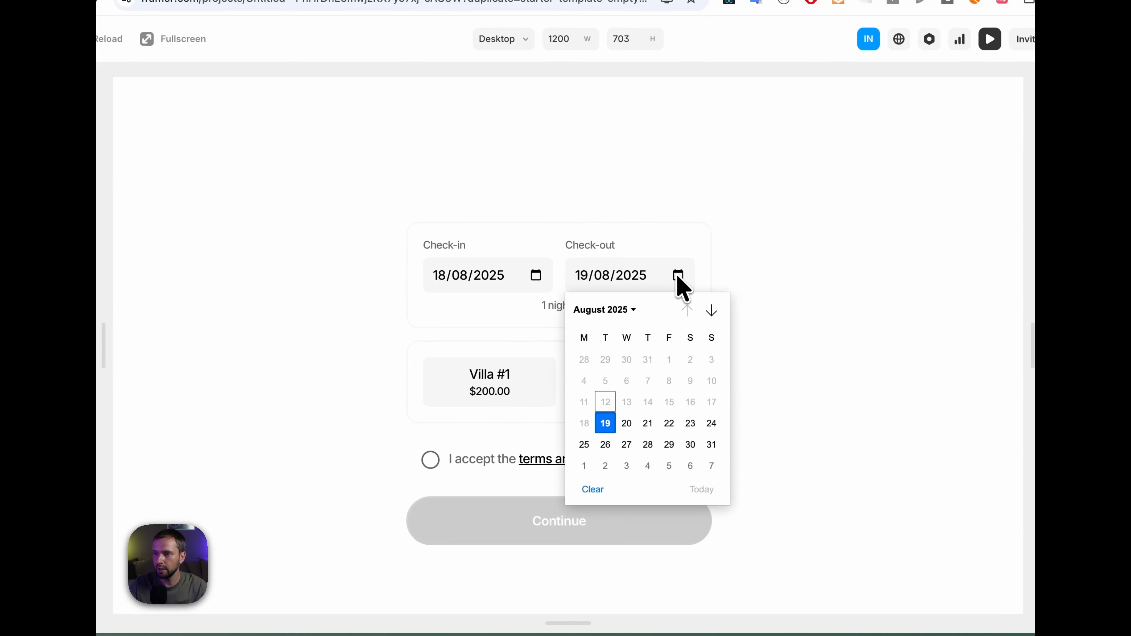
left_click(691, 424)
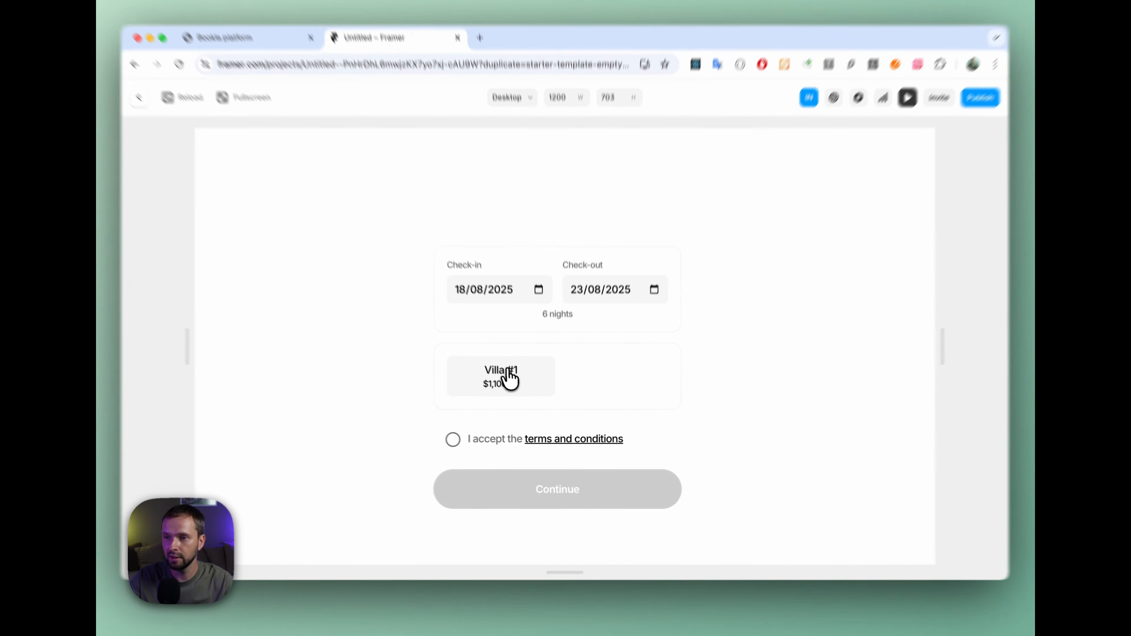
Step: Choose Villa #1, accept the terms and continue to the Client's data form to try its name fields
left_click(510, 386)
left_click(428, 433)
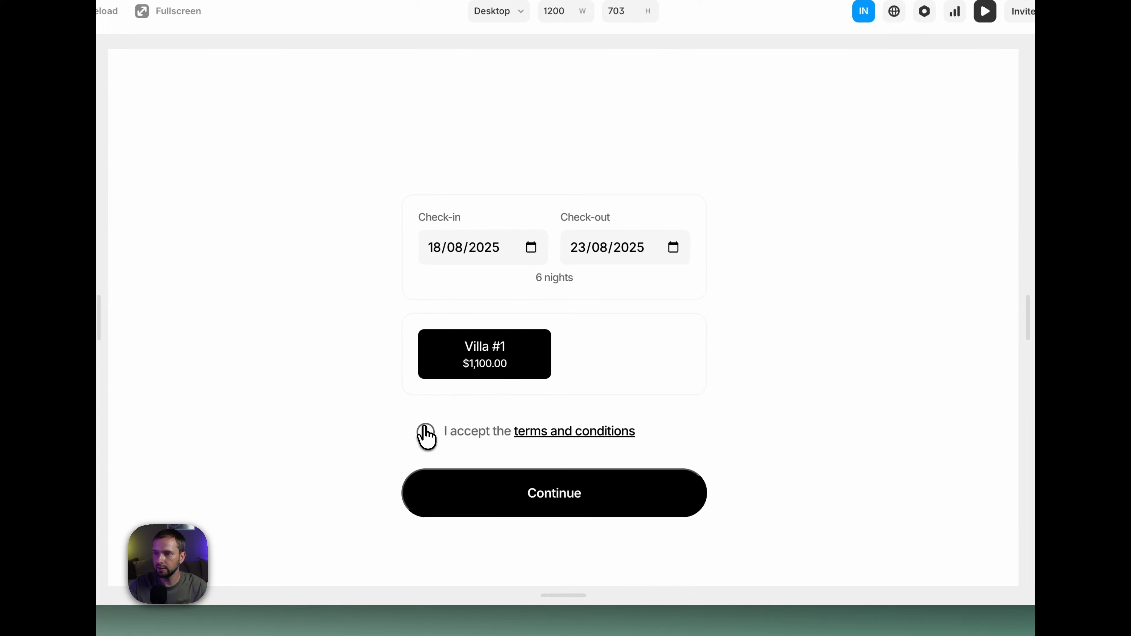
left_click(567, 495)
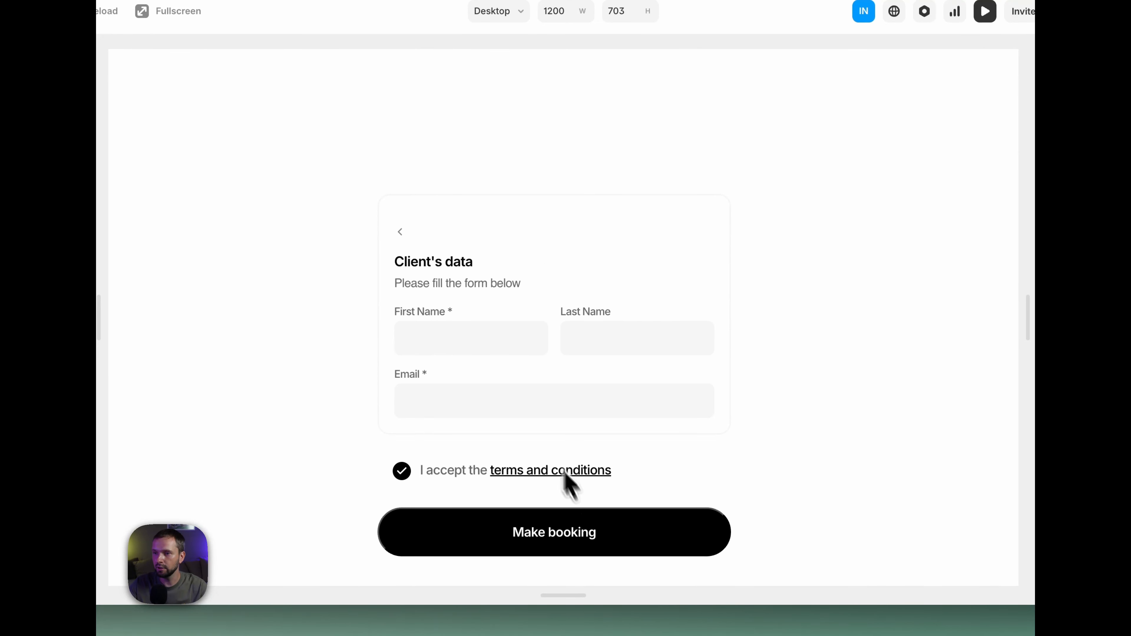
left_click(426, 341)
left_click(624, 346)
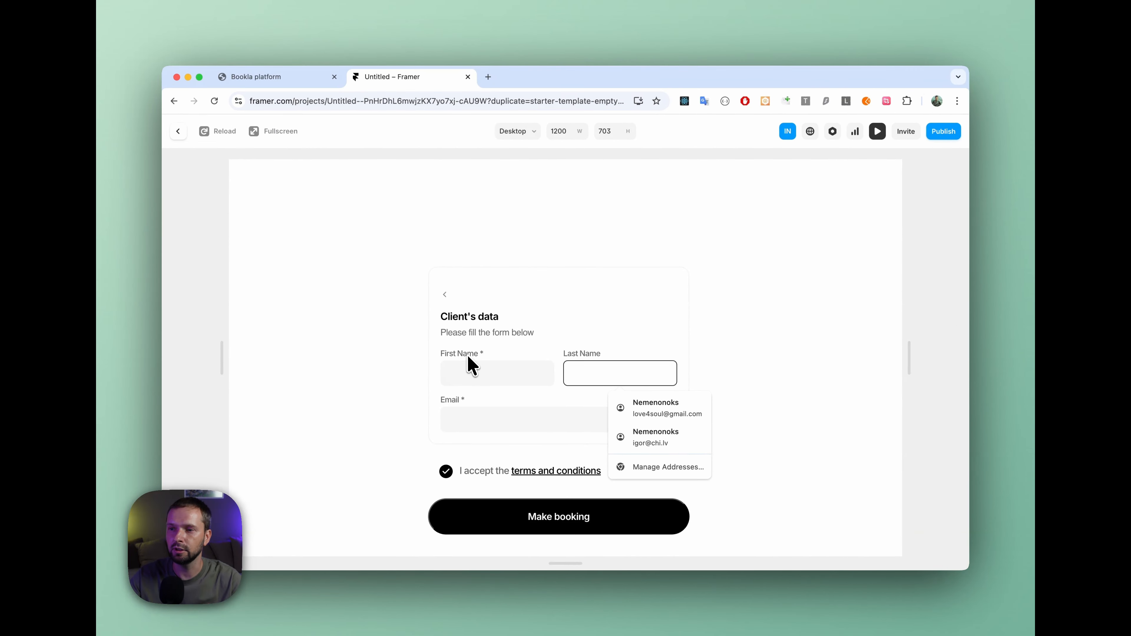
Step: Test withdrawing and restoring the terms acceptance on the Client's data form, and return to the date selection
left_click(445, 471)
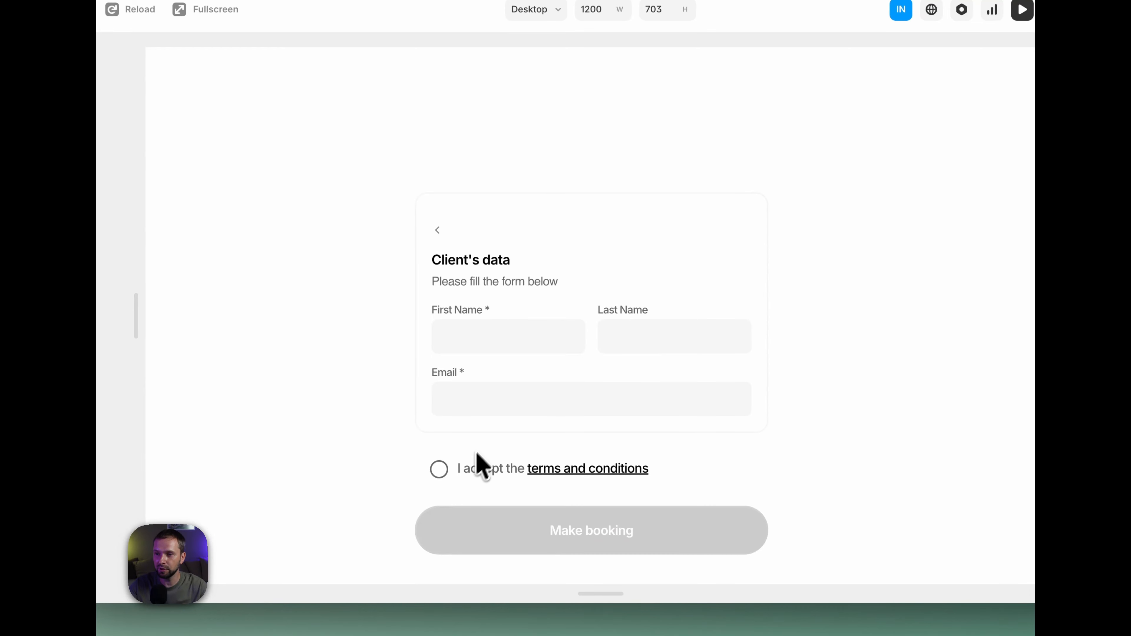
left_click(441, 470)
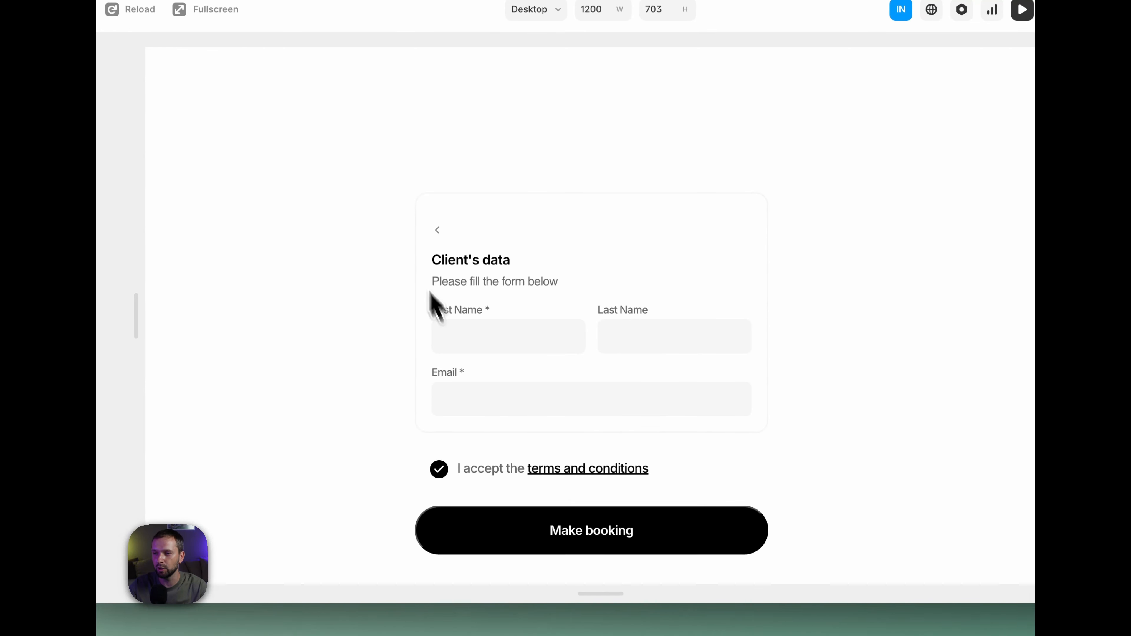
left_click(436, 232)
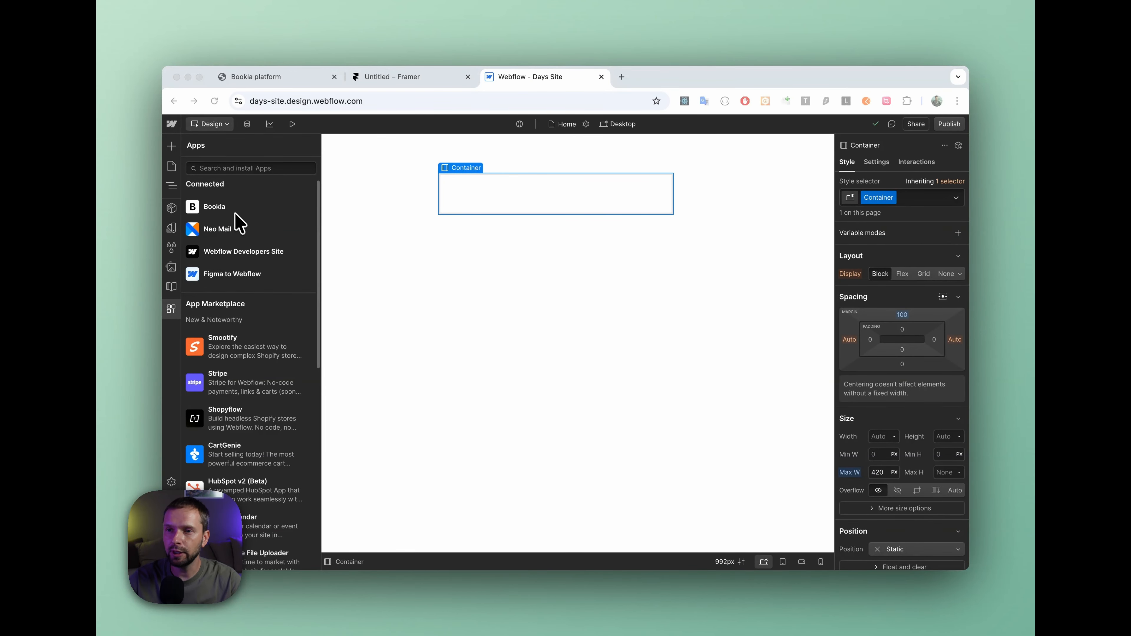
Step: In Webflow's Days Site project, launch the connected Bookla app and start authorizing its access to the website
mouse_move(224, 206)
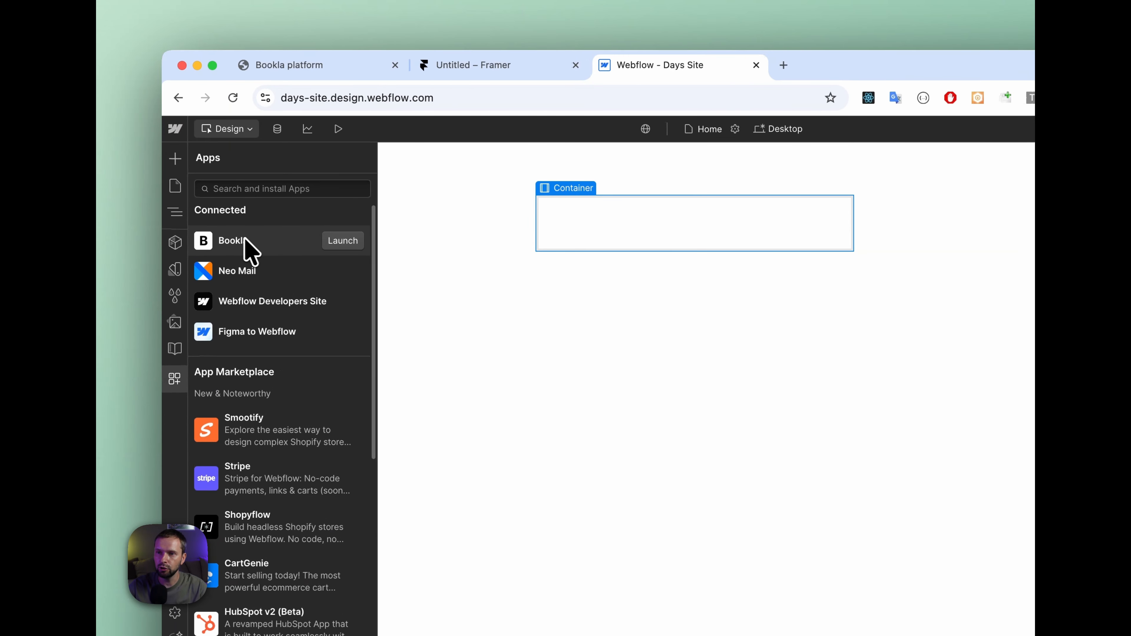
left_click(347, 240)
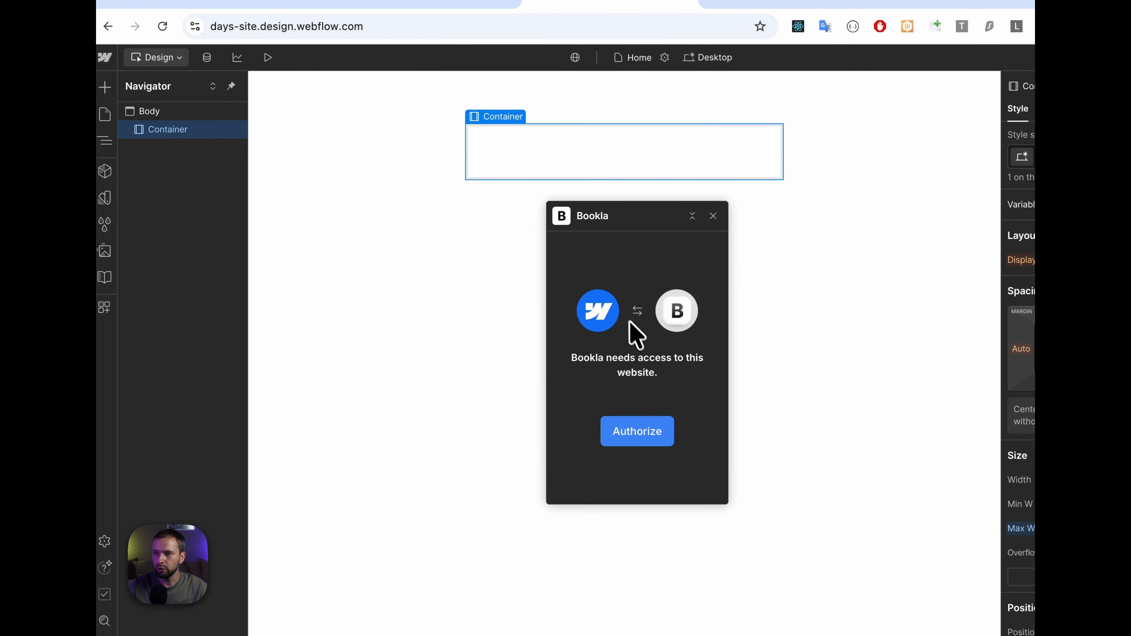
left_click(640, 439)
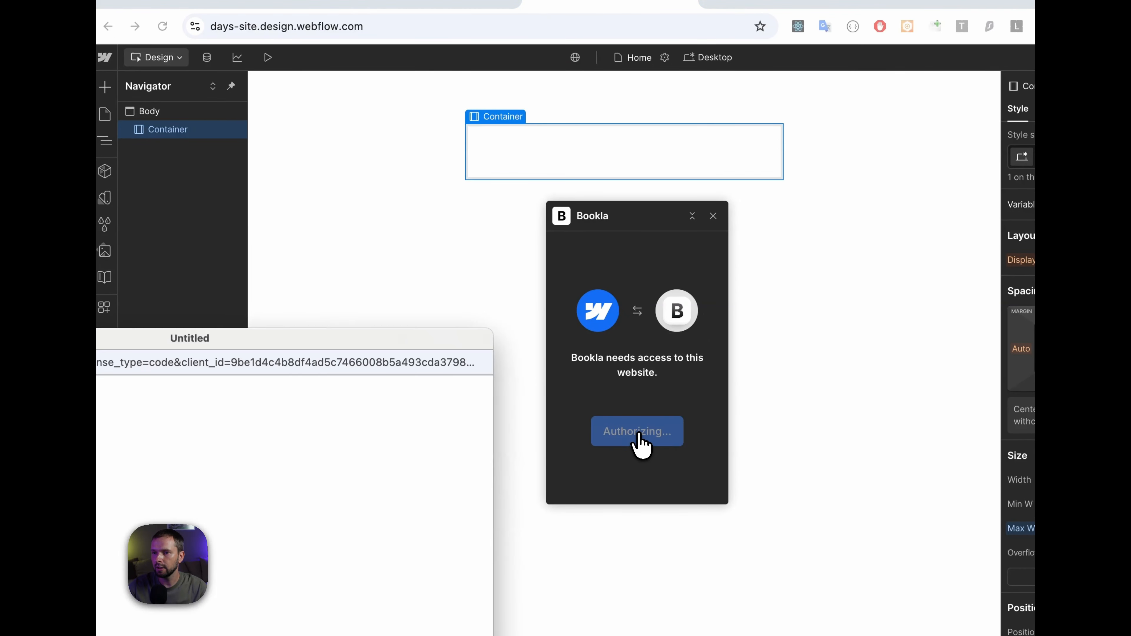
left_click_drag(285, 375, 497, 159)
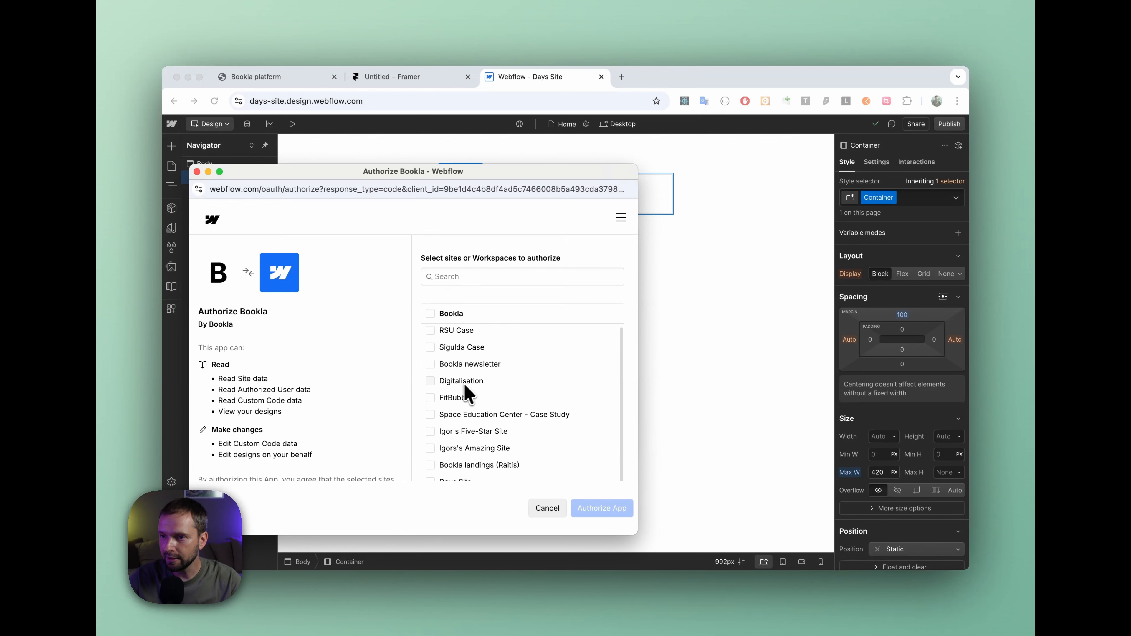
Step: Authorize the Bookla app for the Days Site only and close the authorization window
scroll(473, 409, "down", 2)
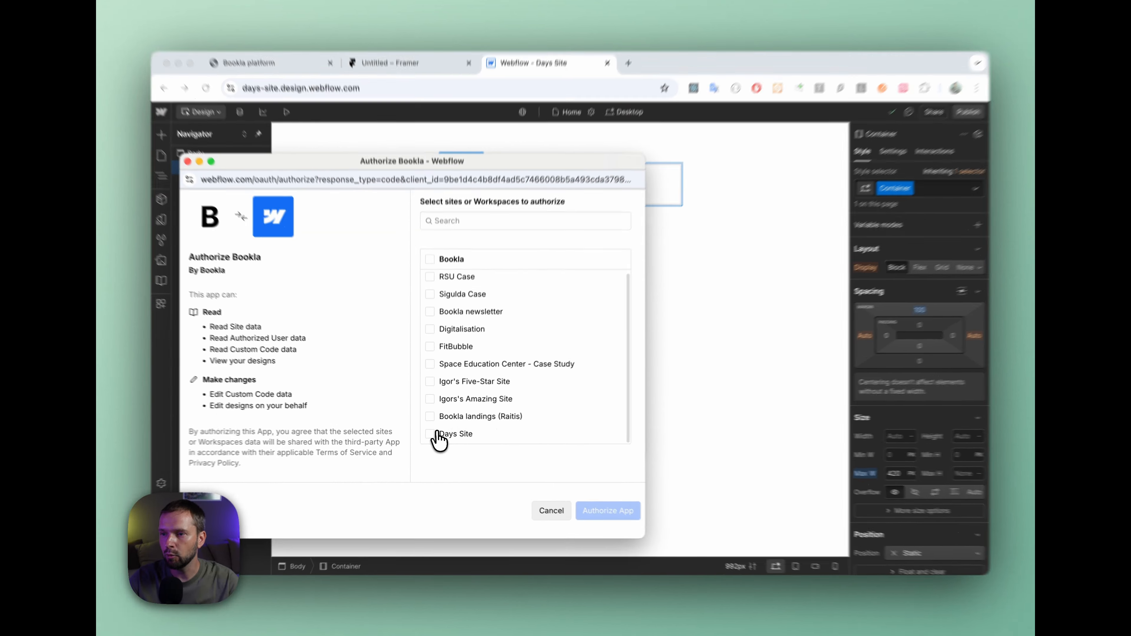
left_click(436, 434)
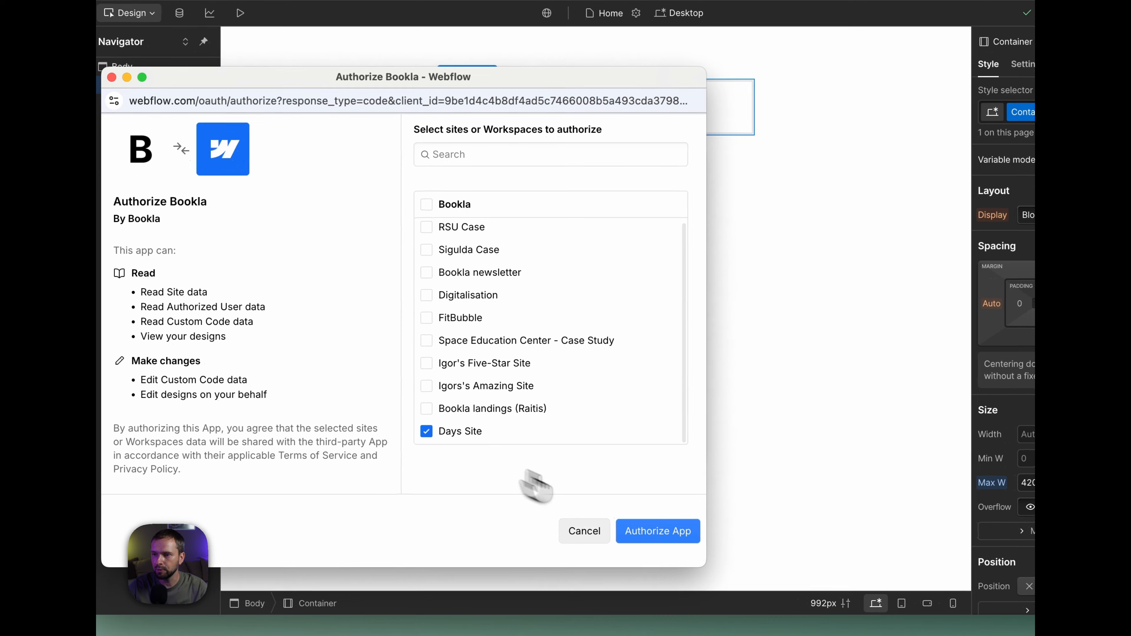
left_click(671, 531)
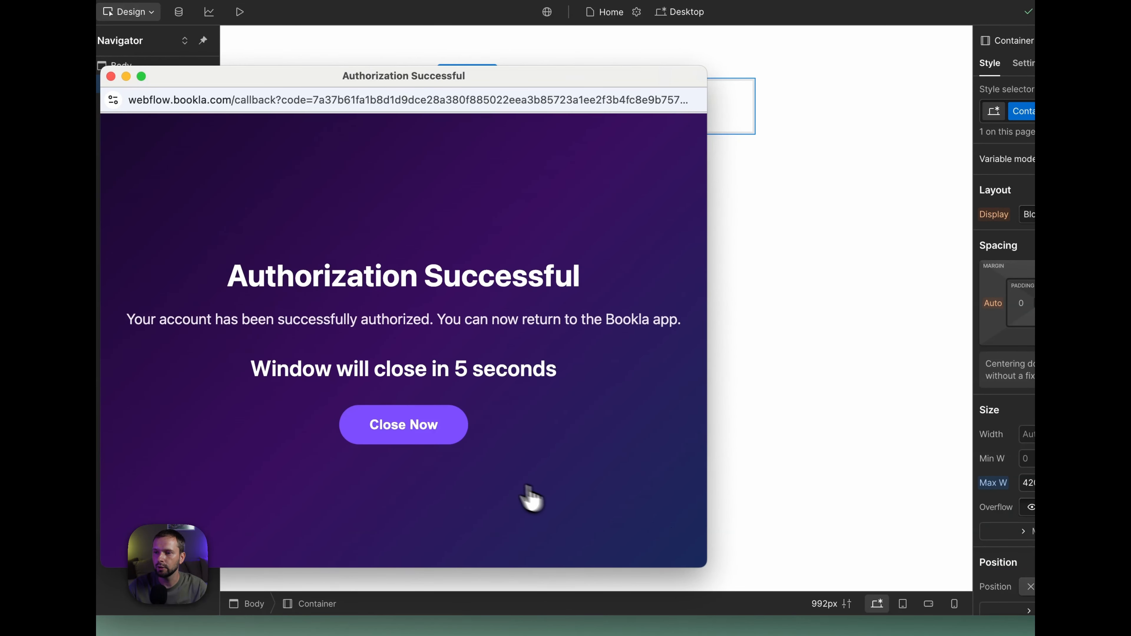
left_click(395, 424)
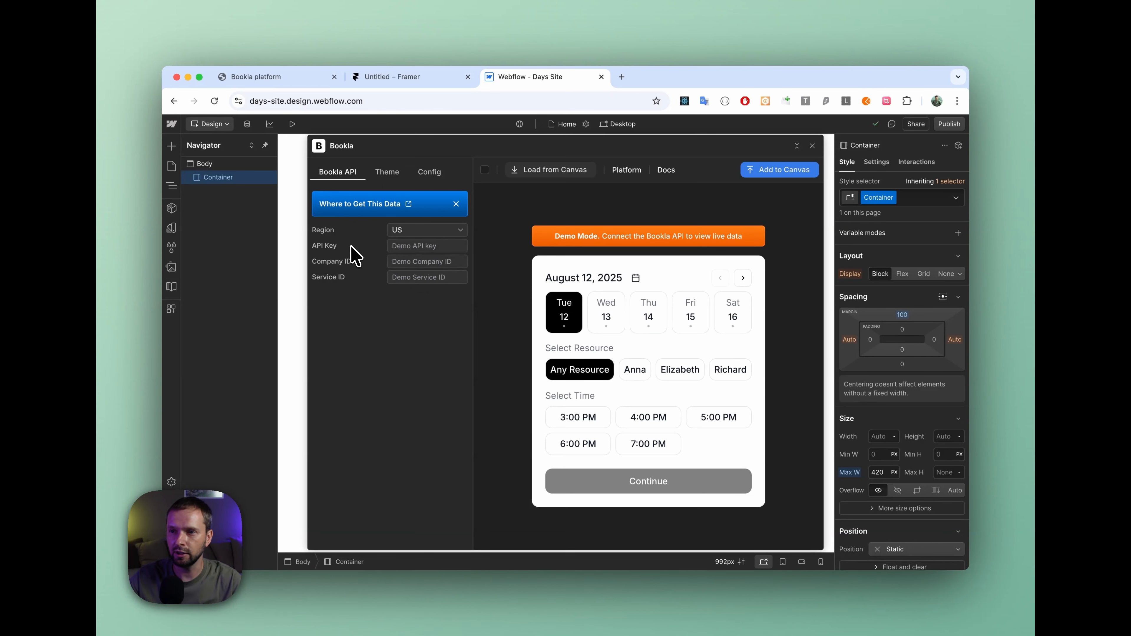
Step: Review the Bookla app's theme and configuration options, including the Error Screen texts
left_click(396, 172)
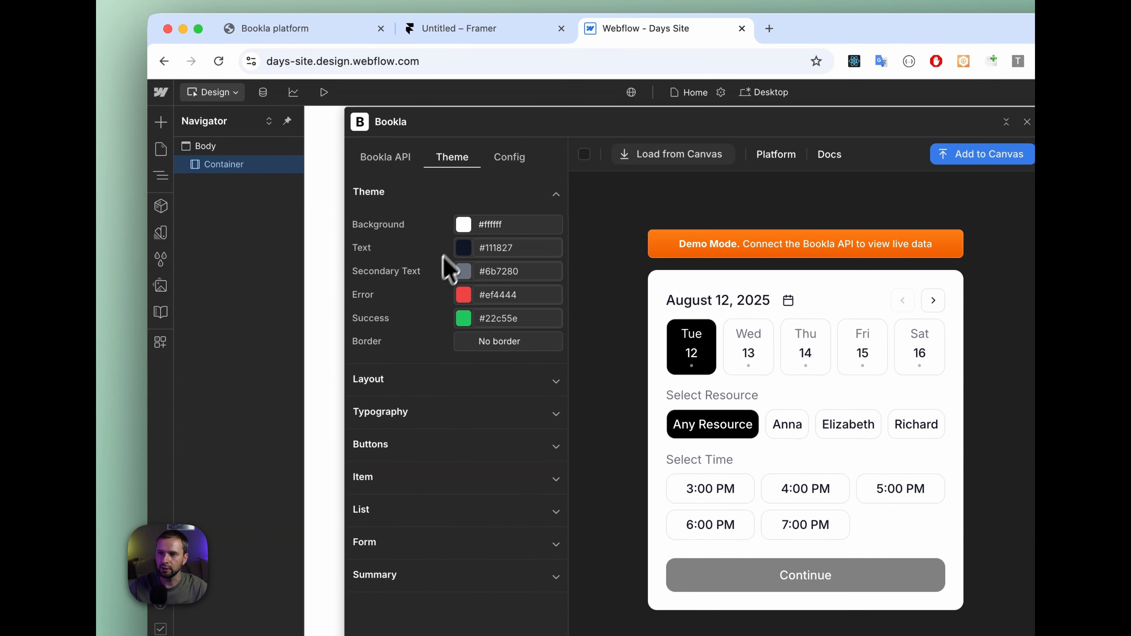
left_click(521, 169)
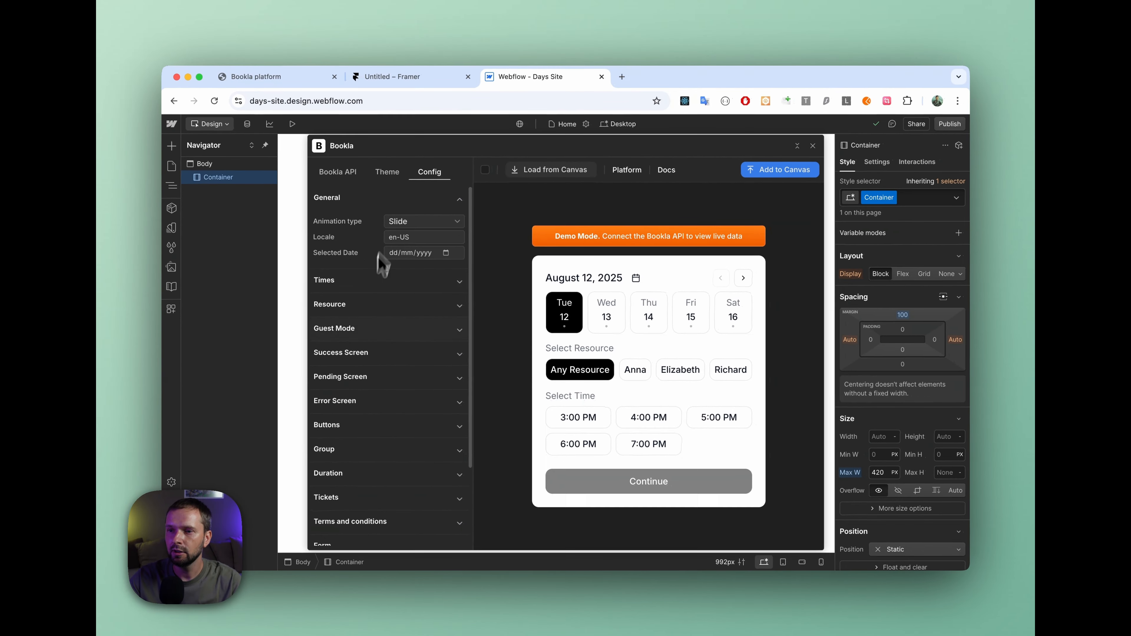
scroll(462, 322, "down", 1)
scroll(397, 303, "down", 3)
left_click(379, 299)
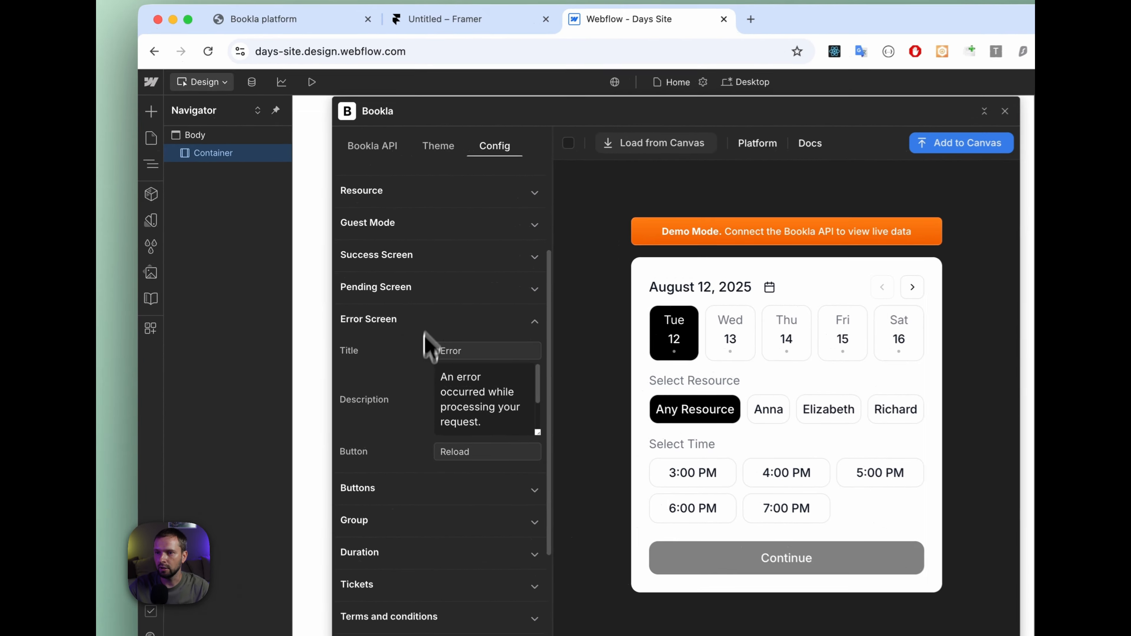
left_click(458, 319)
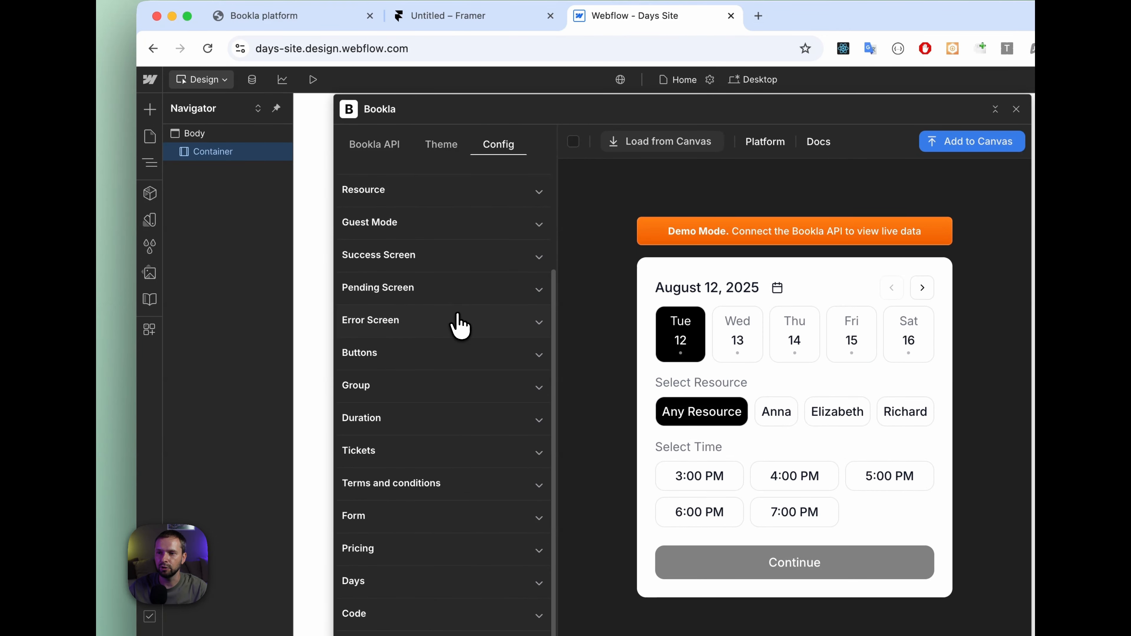
scroll(457, 410, "up", 5)
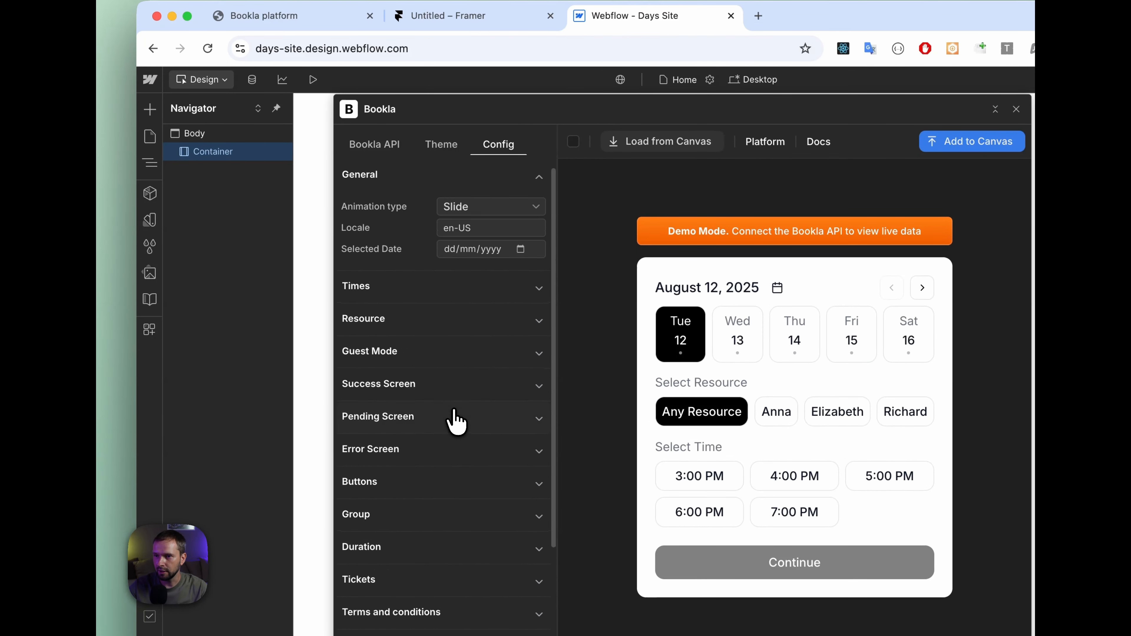
Step: Turn off Show Resource Selector in the Bookla app's Resource configuration
left_click(537, 322)
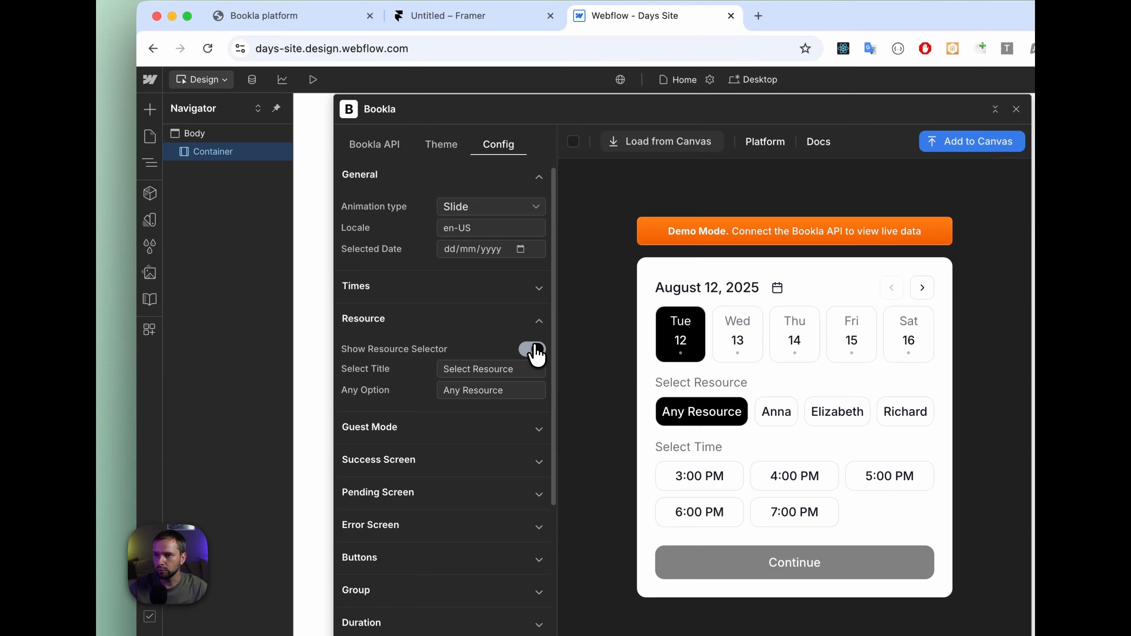
left_click(534, 350)
left_click(538, 324)
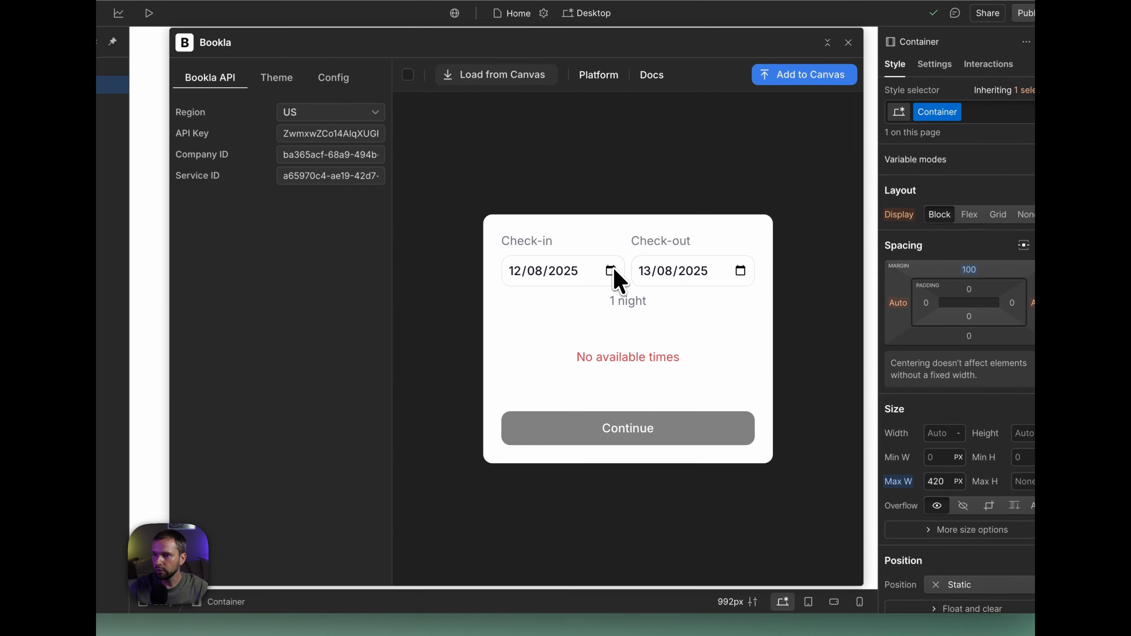
Step: Set the Webflow booking preview's check-in date to 17/08/2025 and its check-out date to 20/08/2025
left_click(636, 315)
left_click(518, 416)
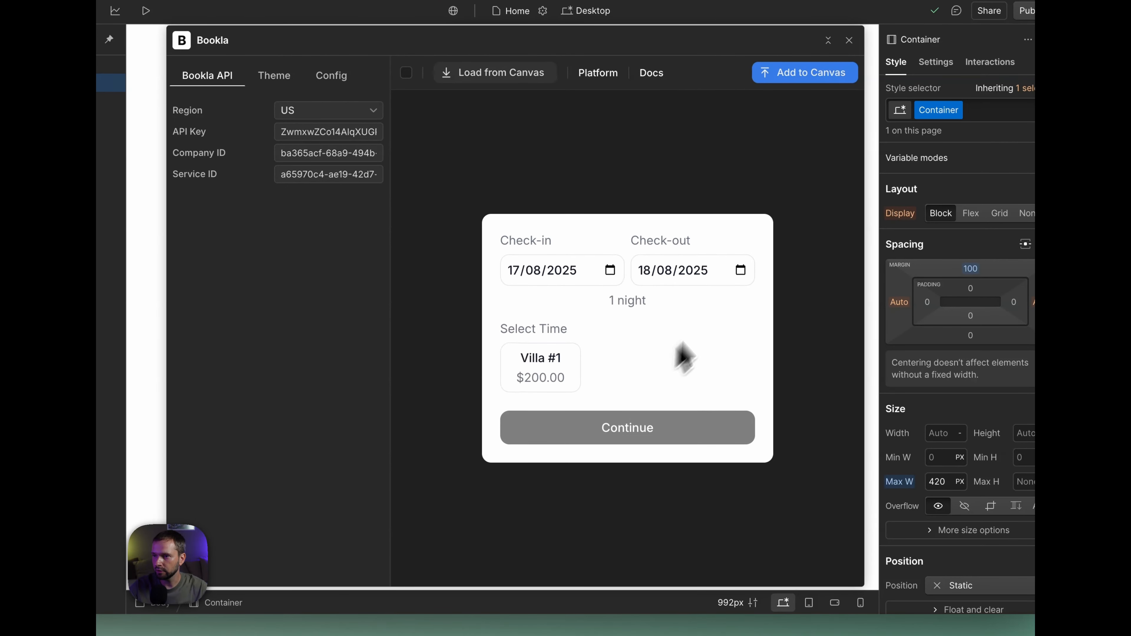
left_click(740, 270)
left_click(713, 416)
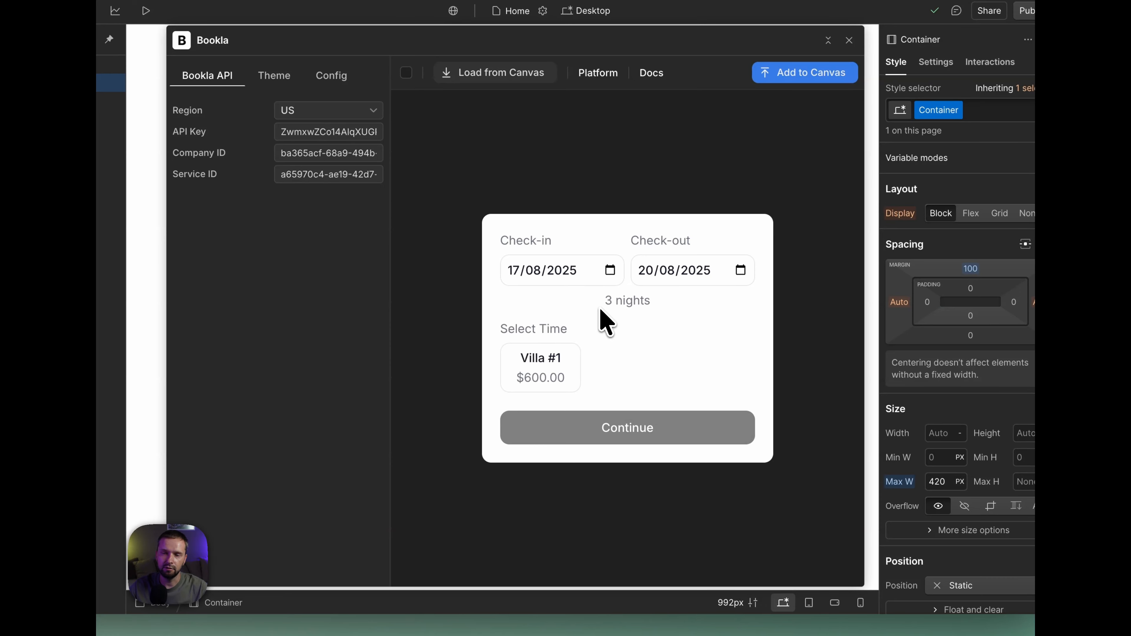
Step: Choose Villa #1 in the booking preview and continue to the guest details form to try its name fields
left_click(552, 371)
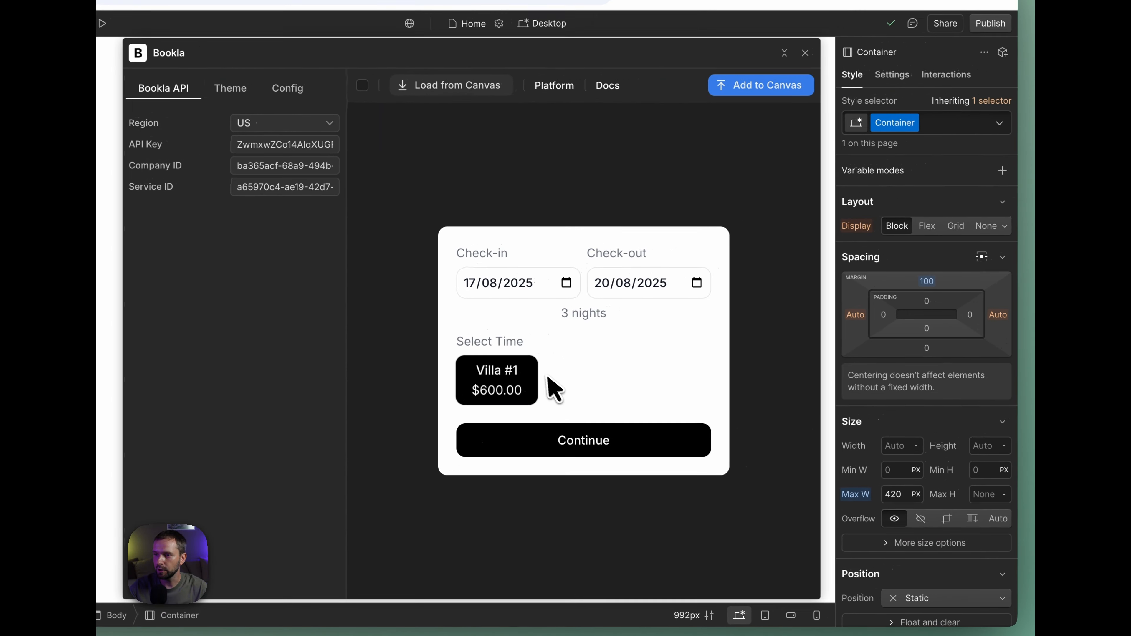
left_click(609, 441)
left_click(510, 273)
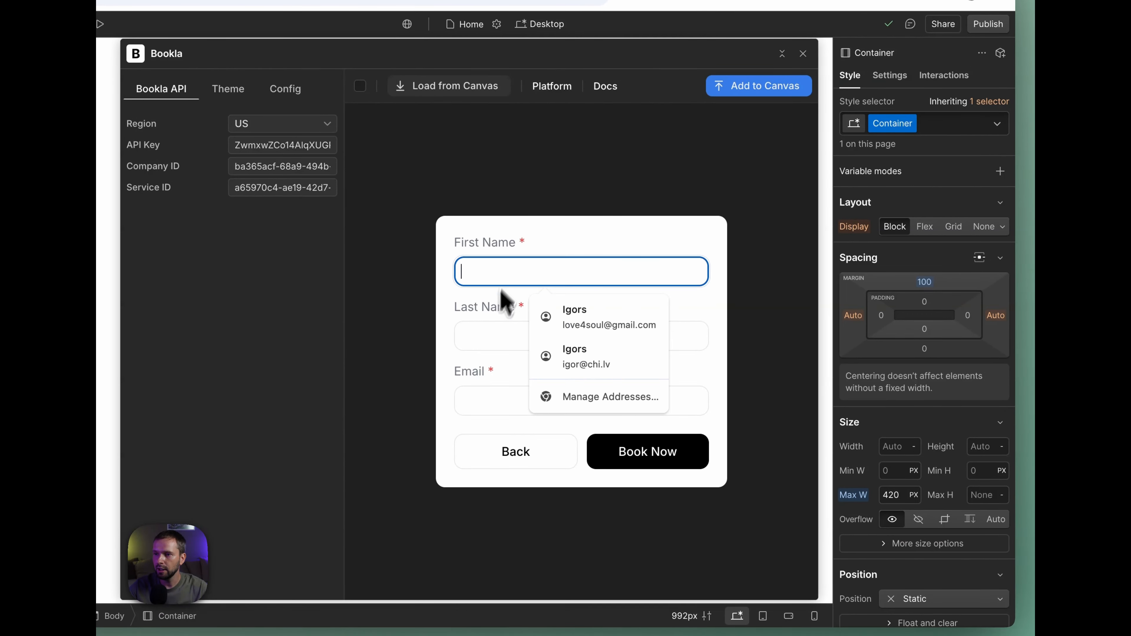
left_click(485, 332)
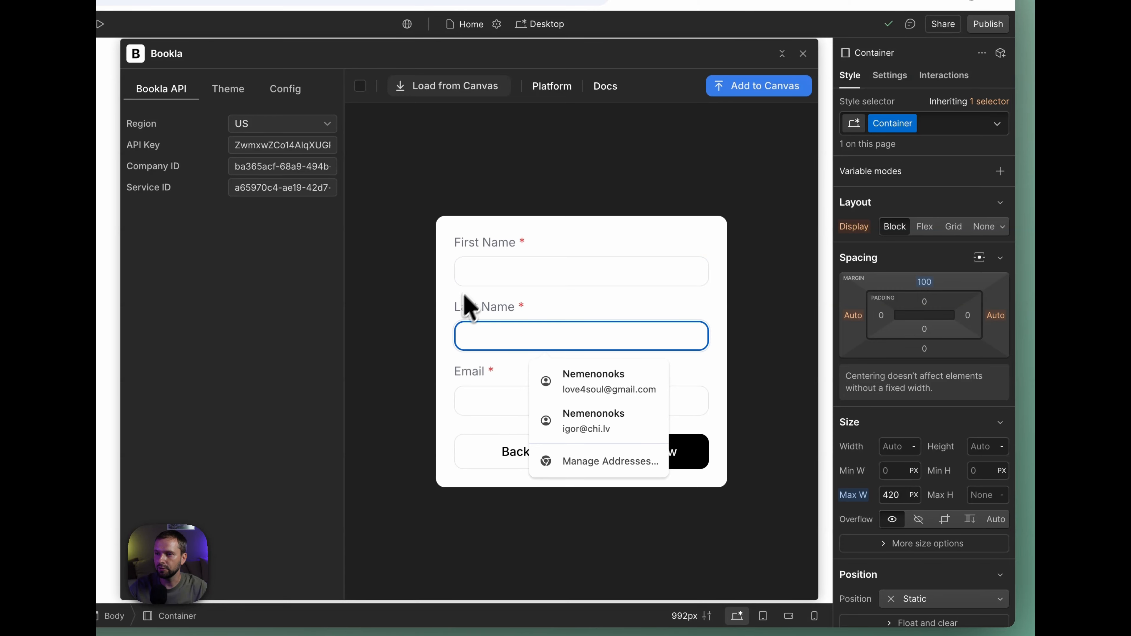
left_click(459, 317)
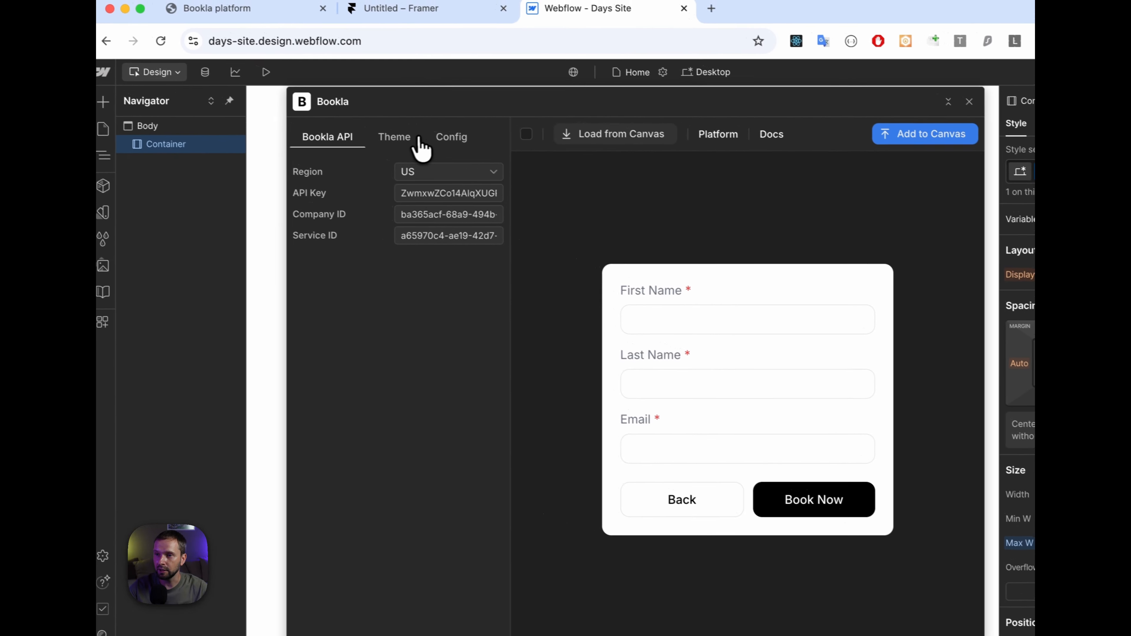
Step: Enable the terms and conditions checkbox in the Bookla app's configuration
left_click(285, 89)
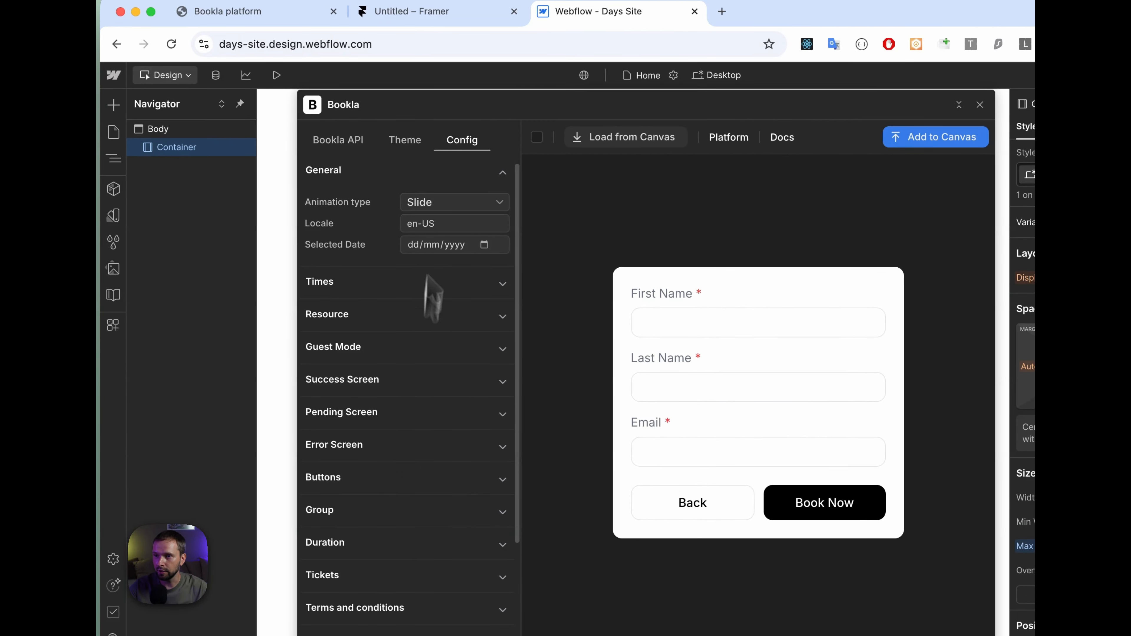
scroll(409, 281, "down", 5)
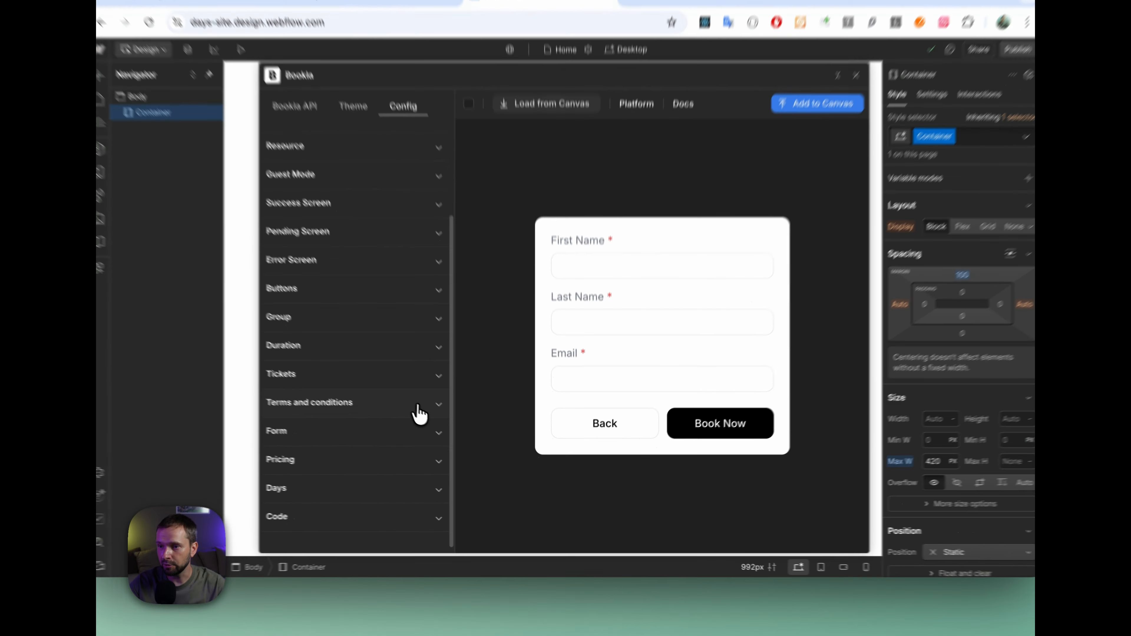
left_click(445, 427)
left_click(455, 446)
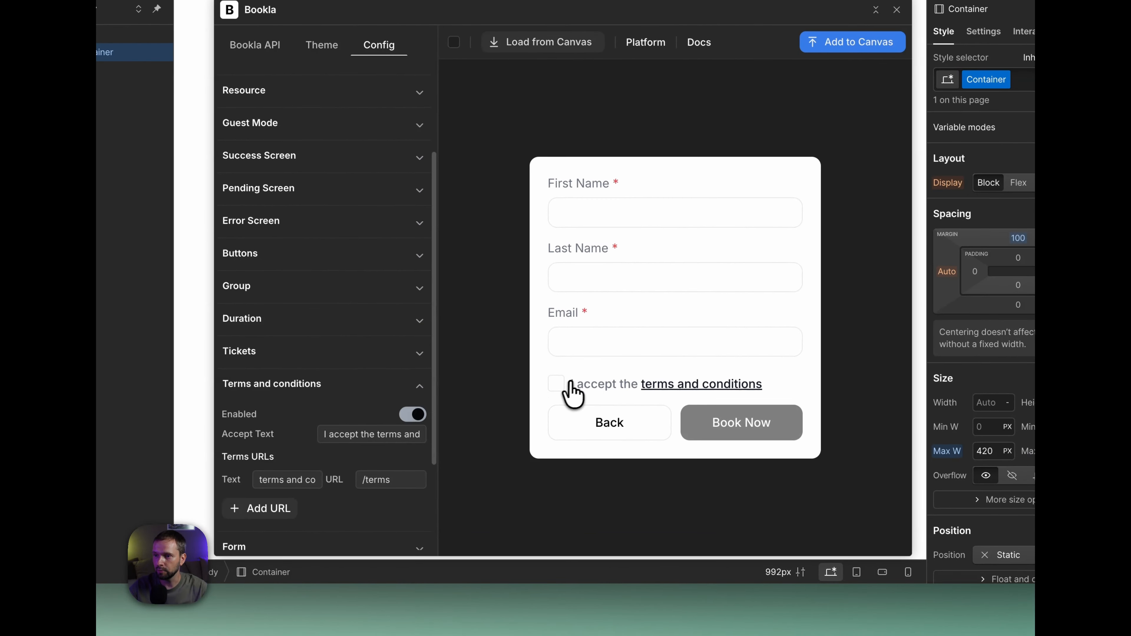
Step: Accept the terms and conditions in the booking preview and add the Bookla component to the selected Webflow container
left_click(559, 387)
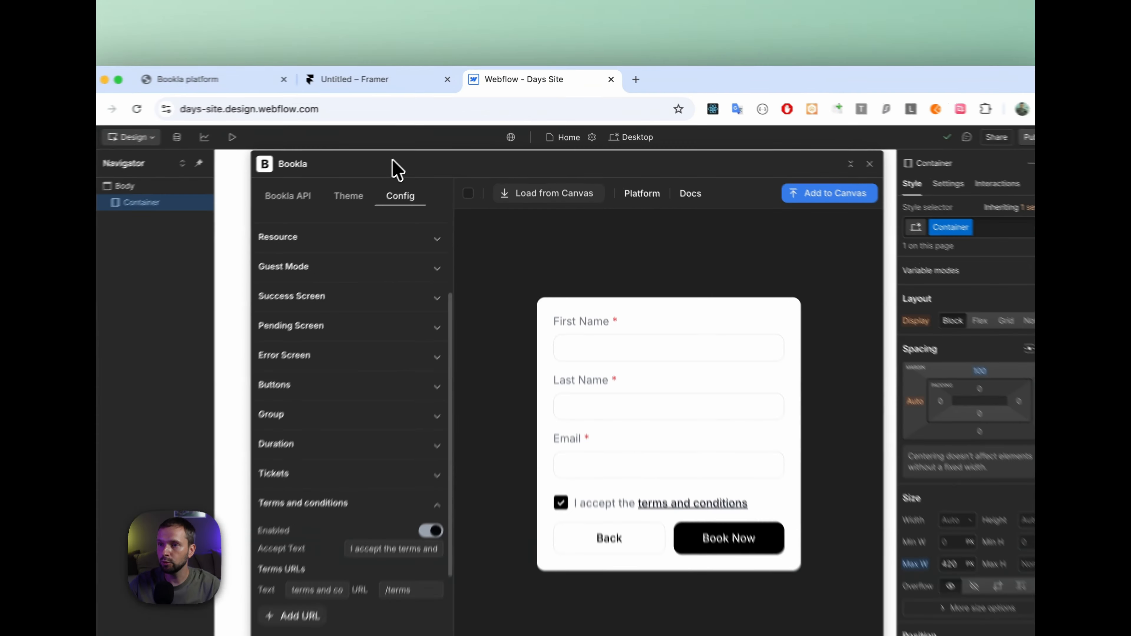
left_click_drag(424, 144, 570, 190)
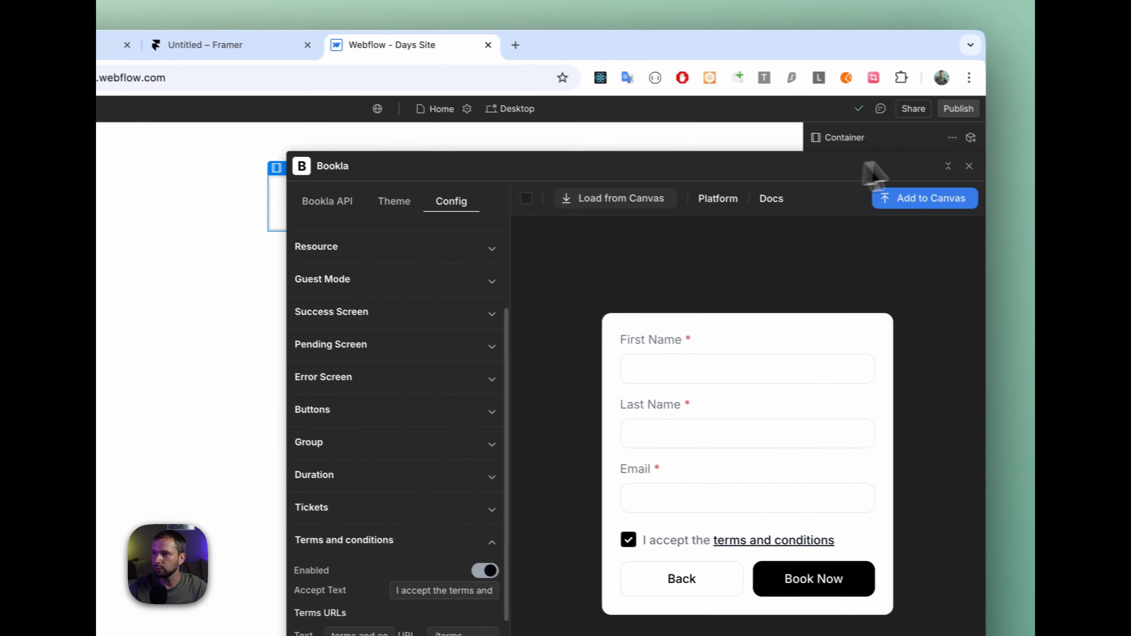
left_click_drag(833, 174, 641, 161)
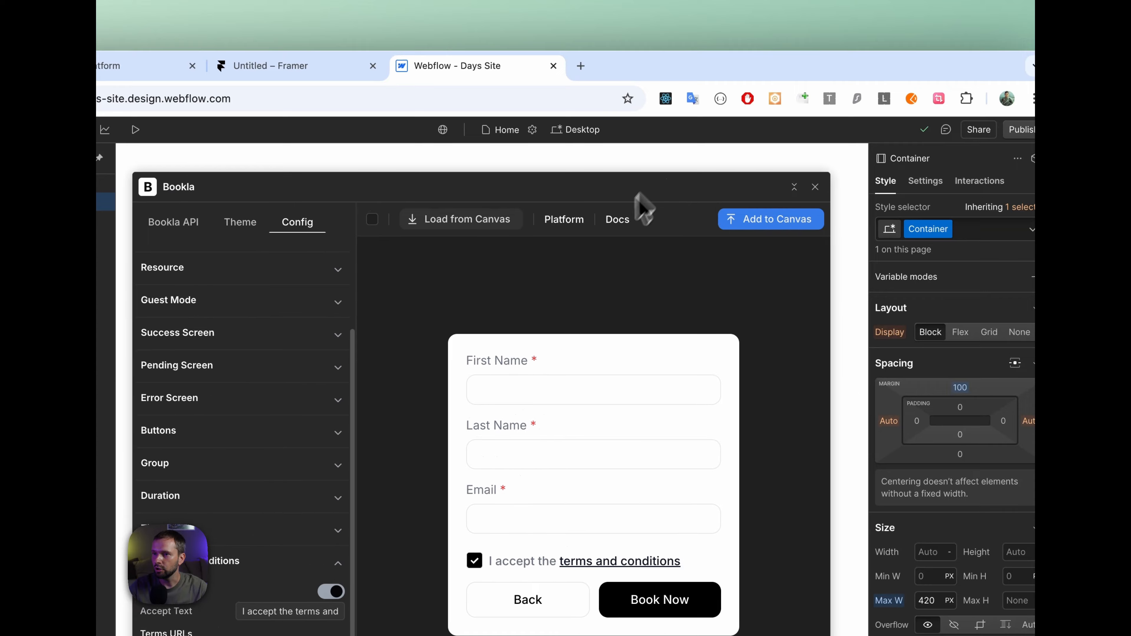
left_click_drag(637, 193, 837, 343)
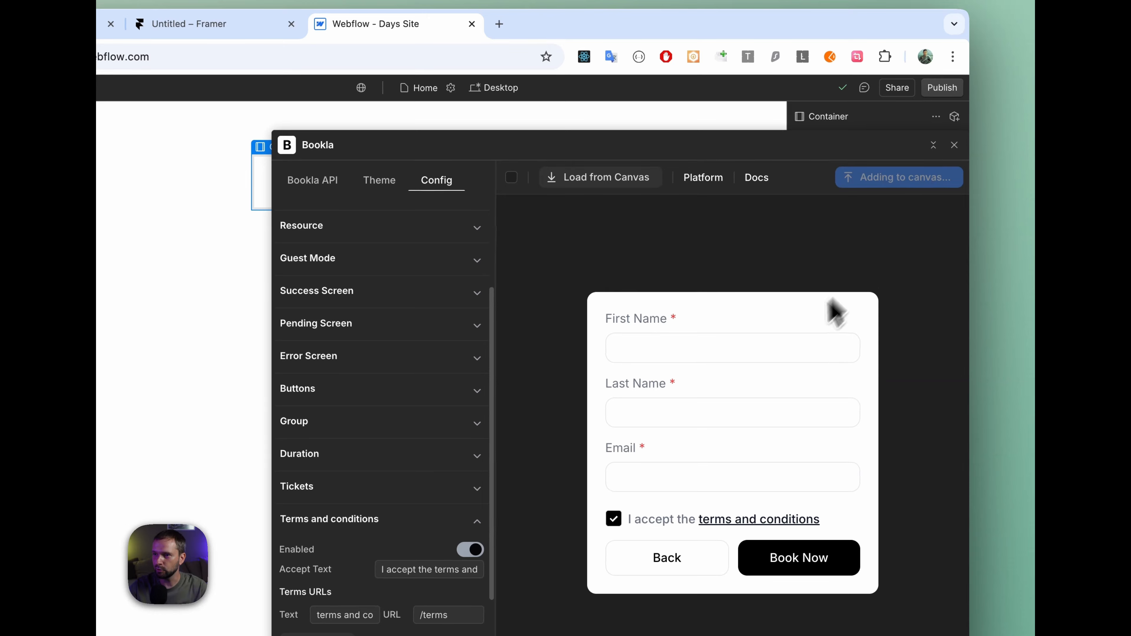
left_click(954, 145)
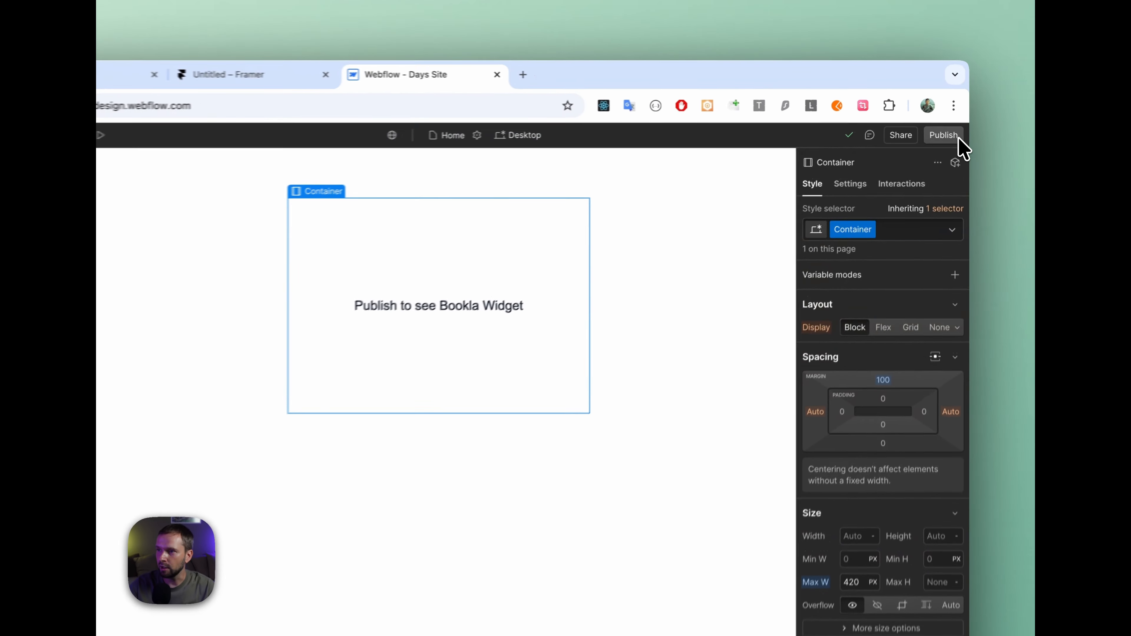
Step: Publish the Webflow site to the days-site.webflow.io staging domain and open the published page
left_click(958, 137)
left_click(869, 343)
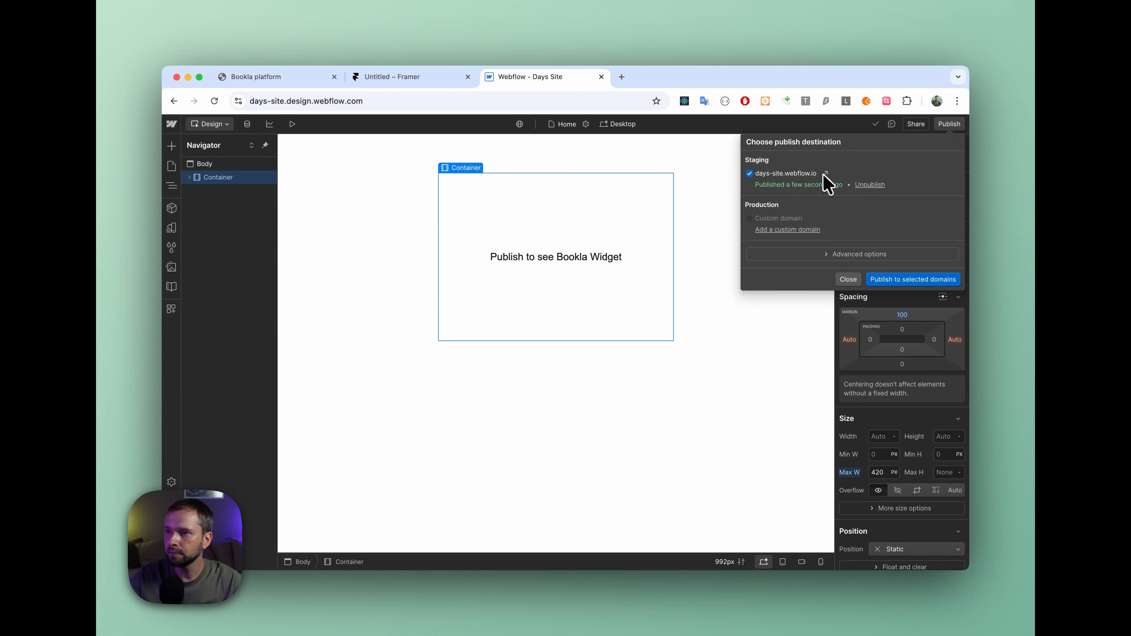
left_click(825, 174)
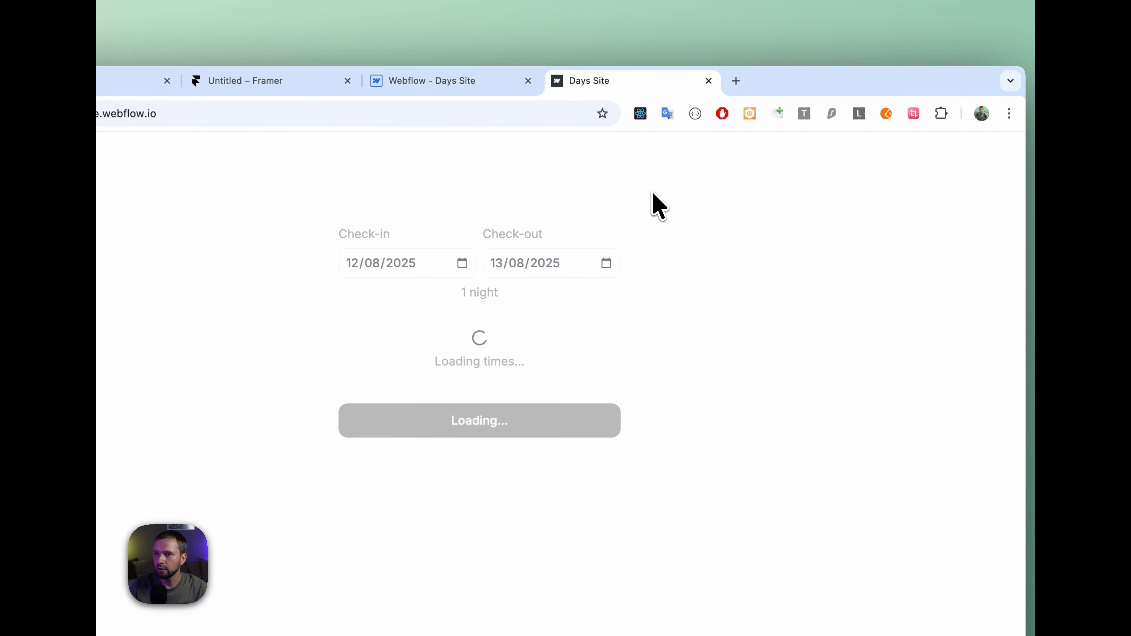
Step: On the published page, set check-in to 17/08/2025 and check-out to 22/08/2025, and choose Villa #1
left_click(463, 264)
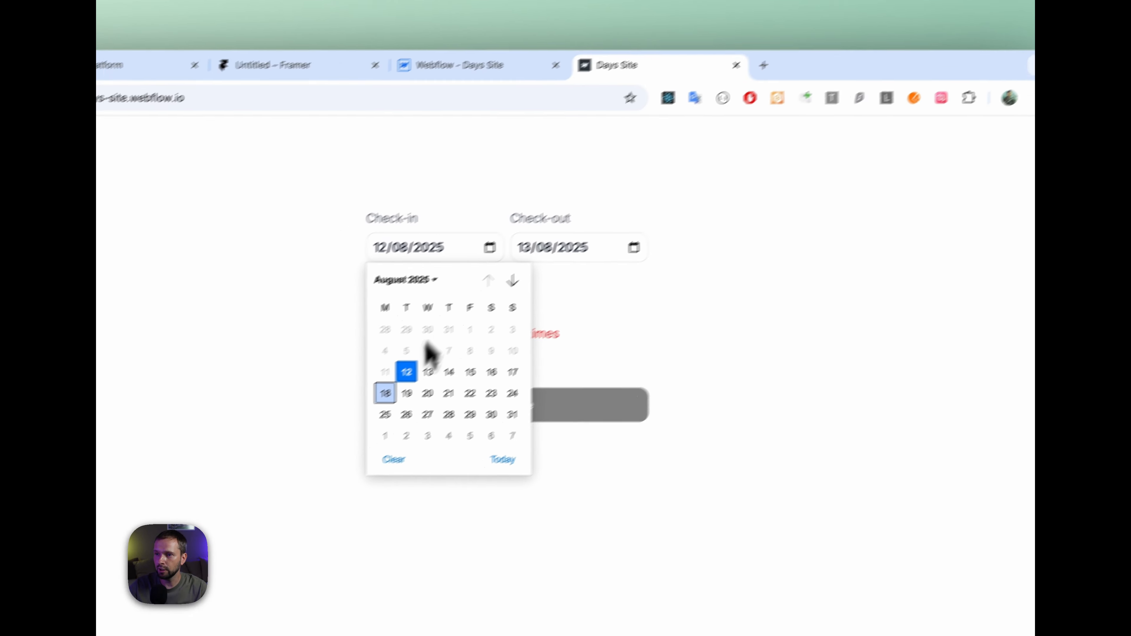
left_click(386, 393)
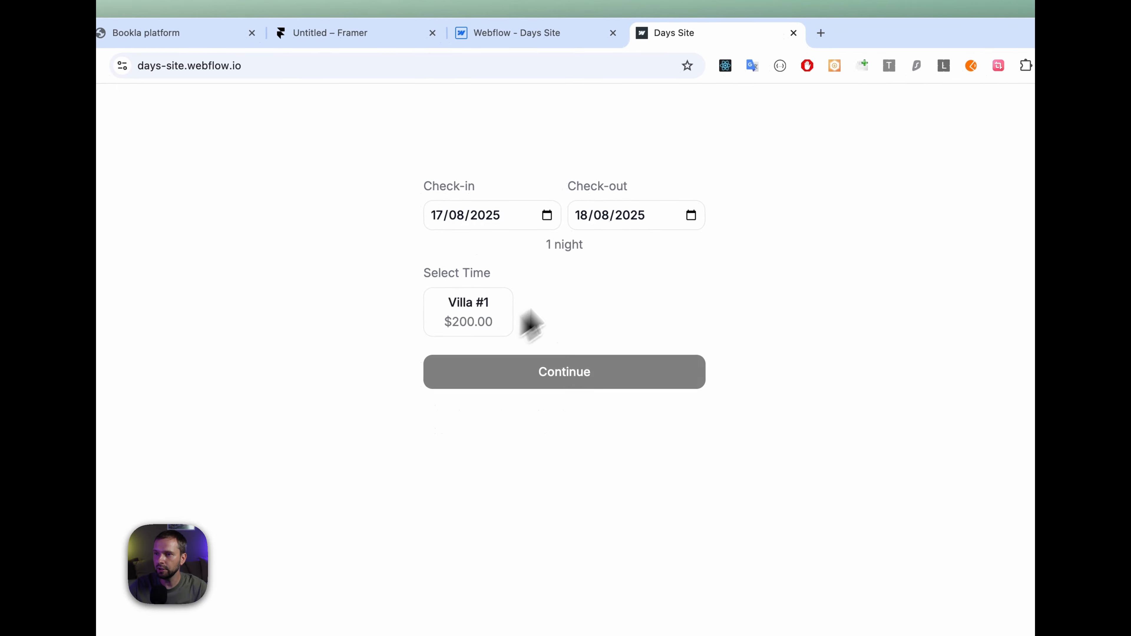
left_click(693, 217)
left_click(692, 360)
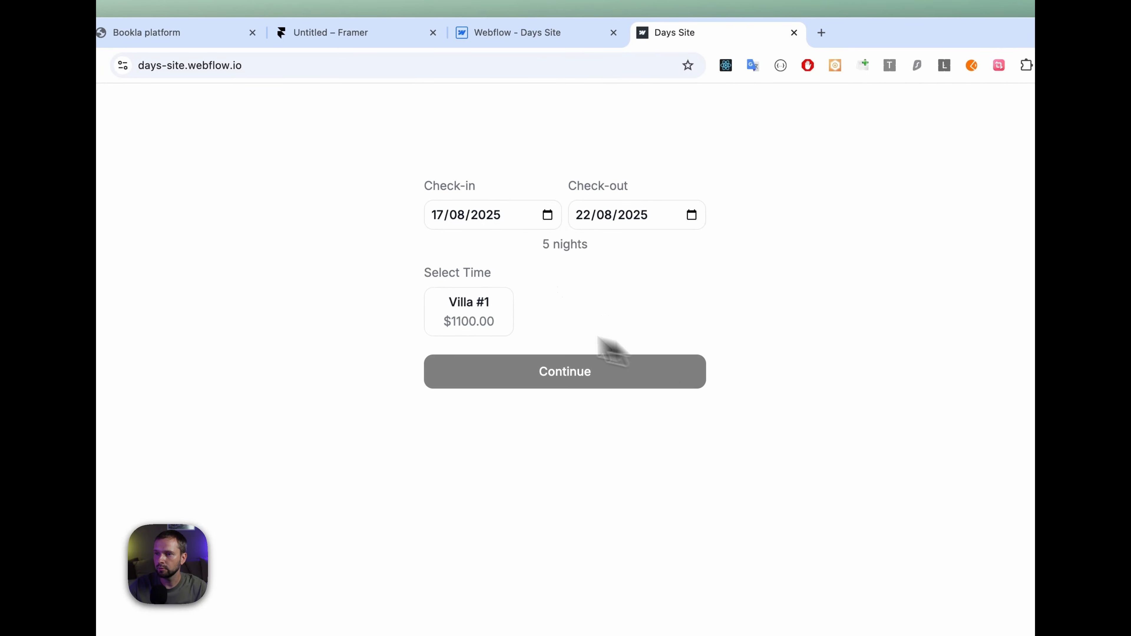
left_click(446, 308)
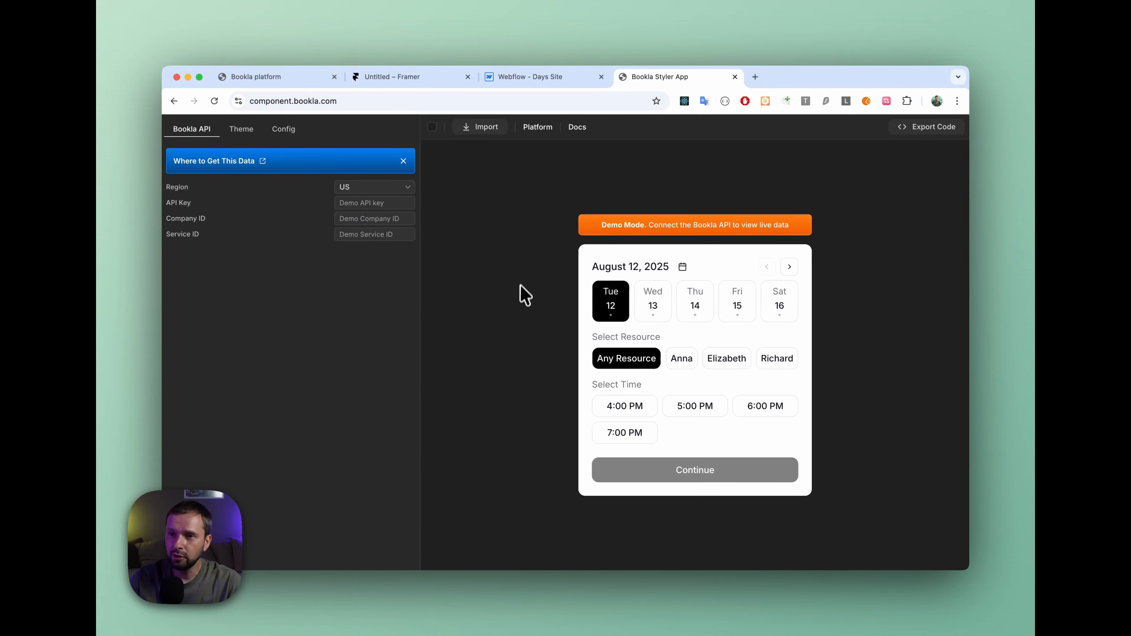
Step: Highlight the component.bookla.com address of the Bookla Styler App
left_click(292, 97)
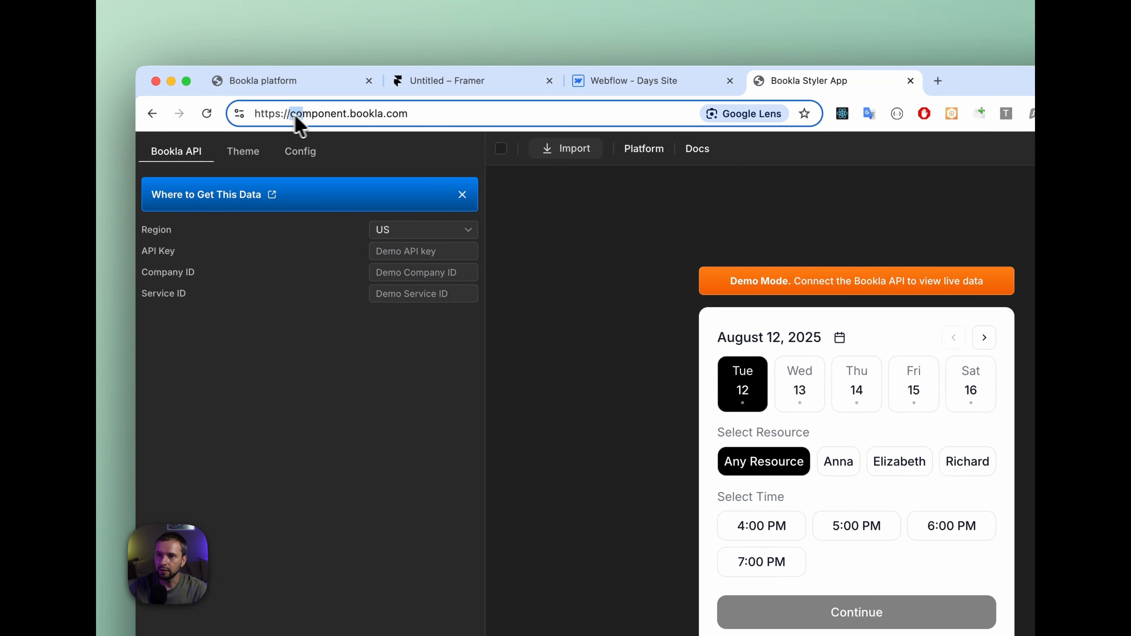
left_click_drag(295, 117, 349, 118)
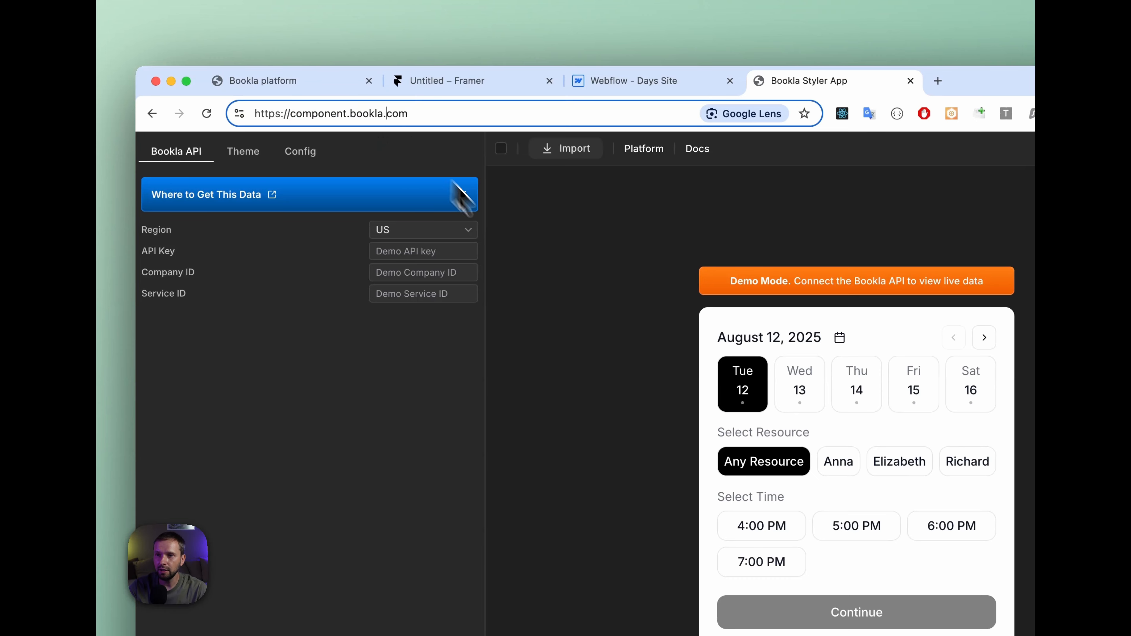
left_click(521, 256)
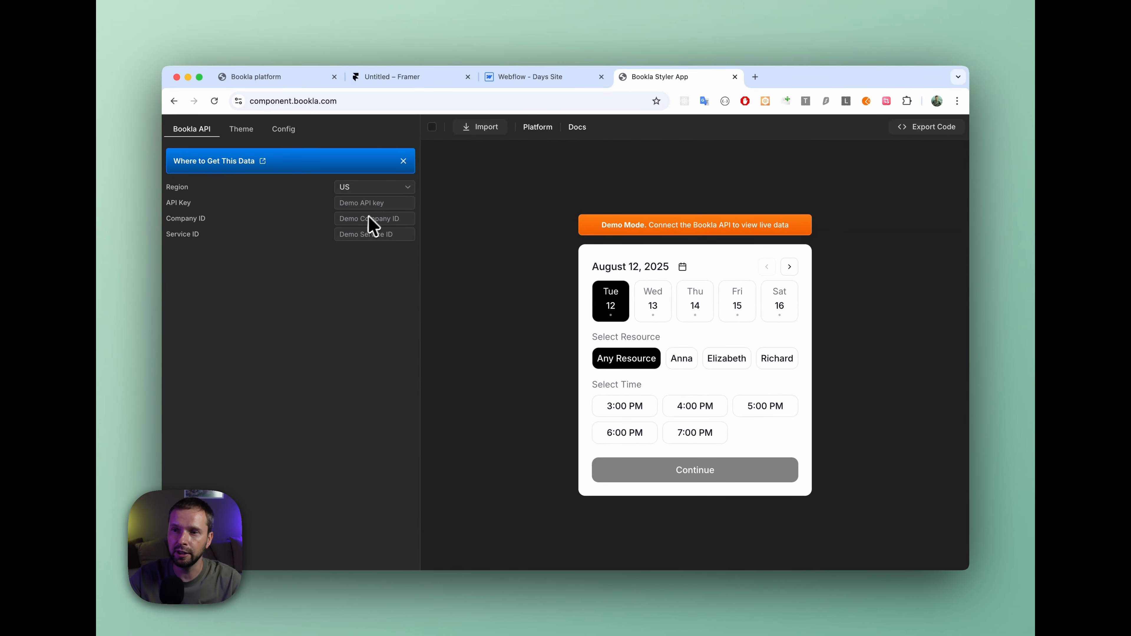
Step: Set the component theme's background to the solid pink color #f0b2b2
left_click(242, 131)
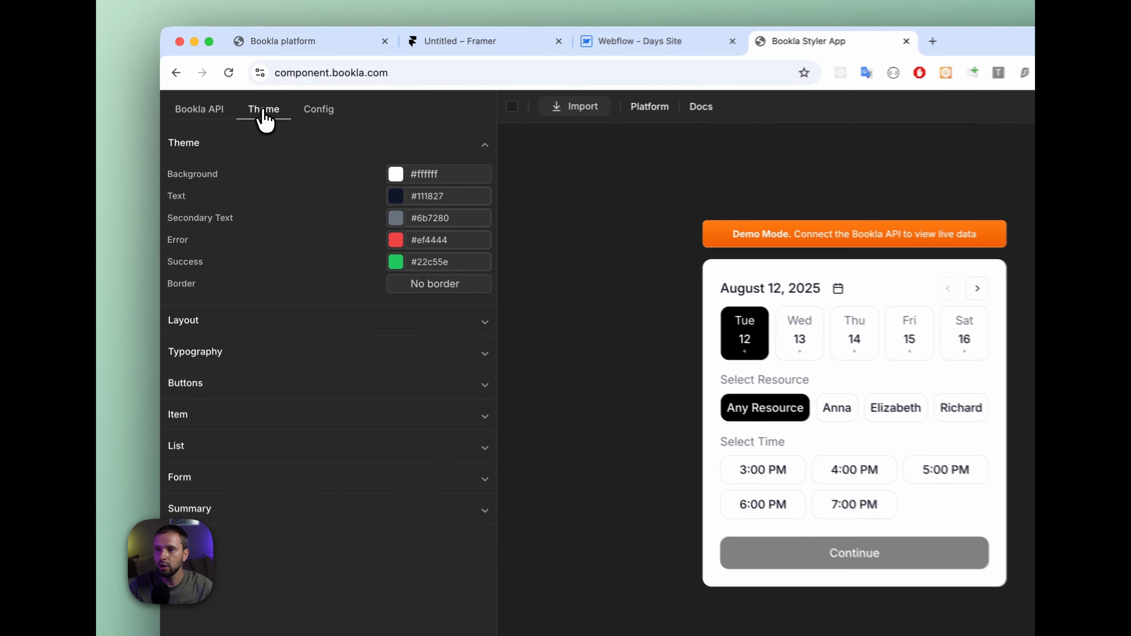
left_click(396, 174)
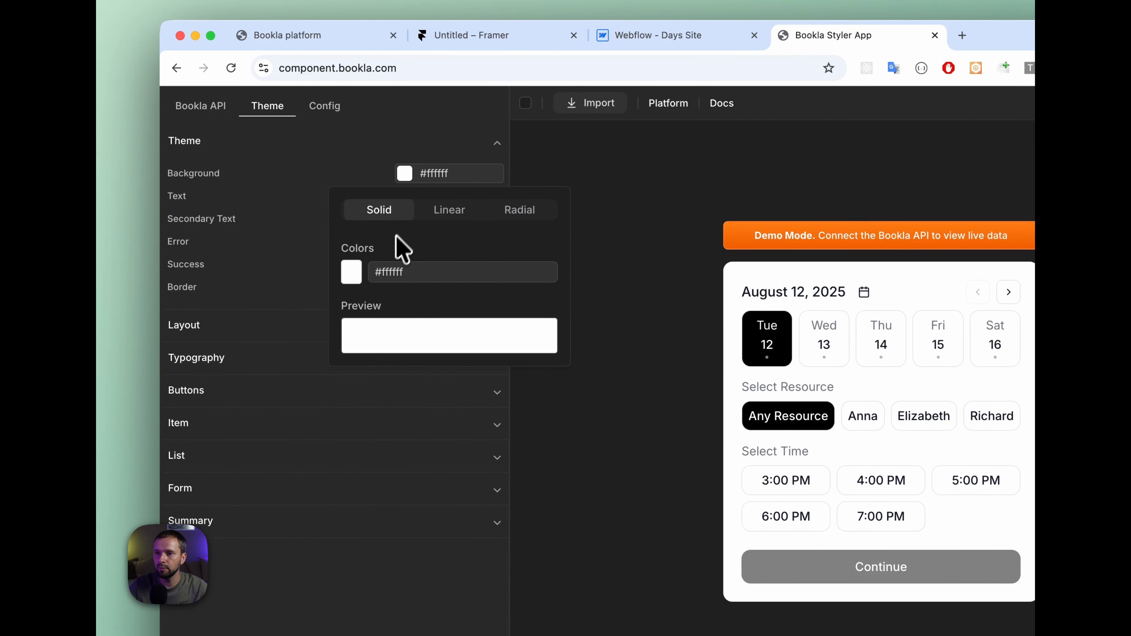
left_click(352, 273)
left_click_drag(393, 359, 387, 293)
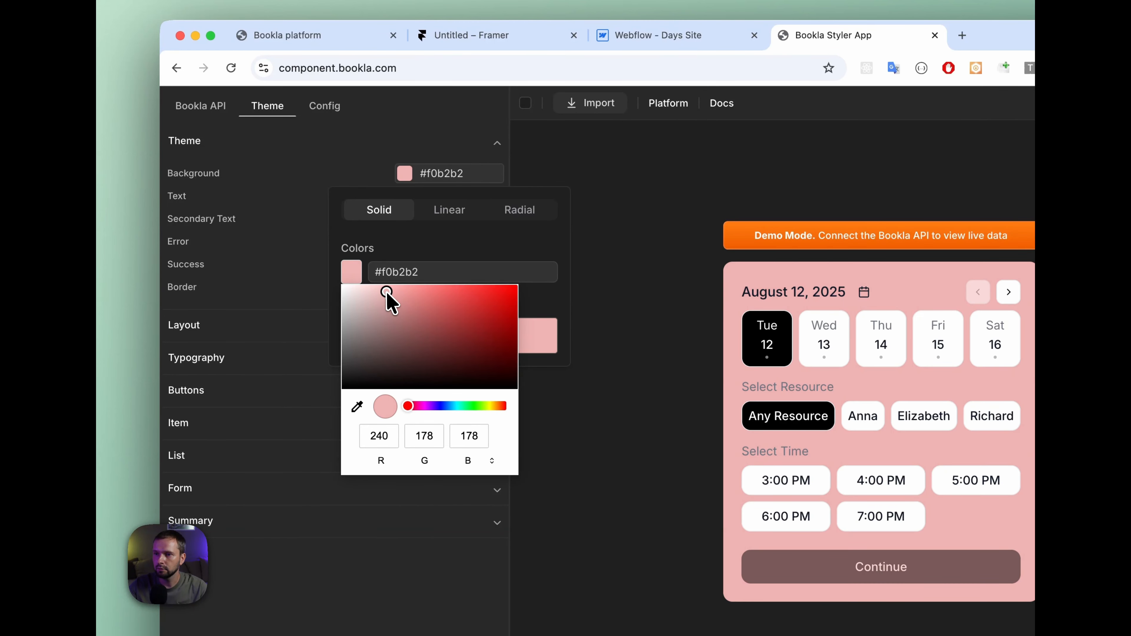
Step: Change the theme background to a linear gradient with #db6b6b as its second color
left_click(462, 223)
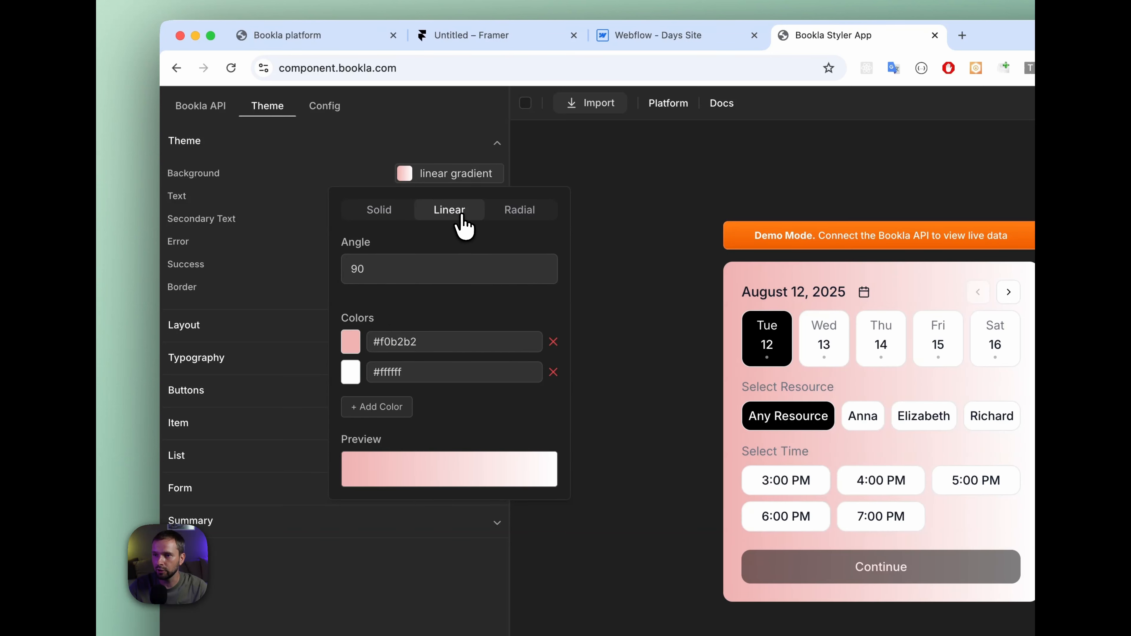
left_click(353, 374)
left_click_drag(439, 426, 429, 400)
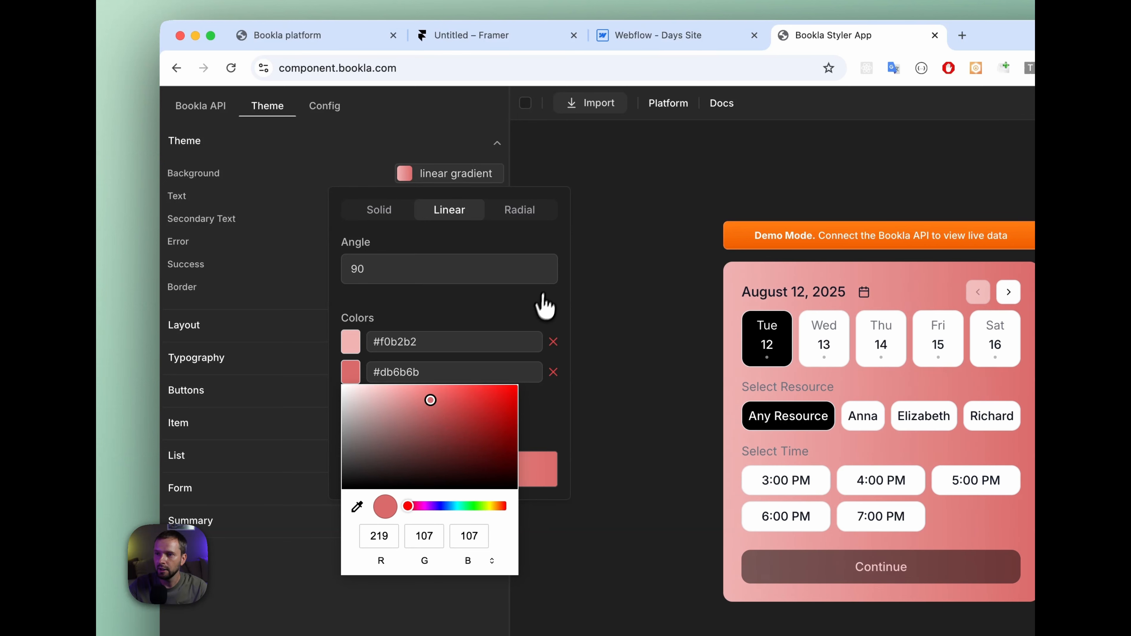
left_click(534, 304)
left_click(408, 147)
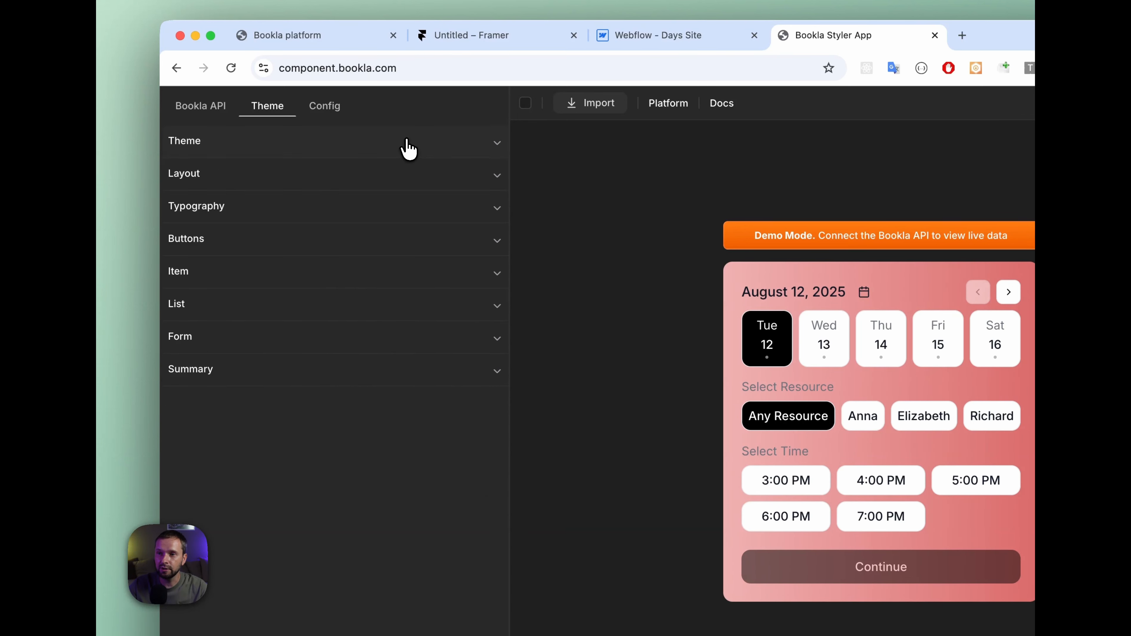
left_click(409, 149)
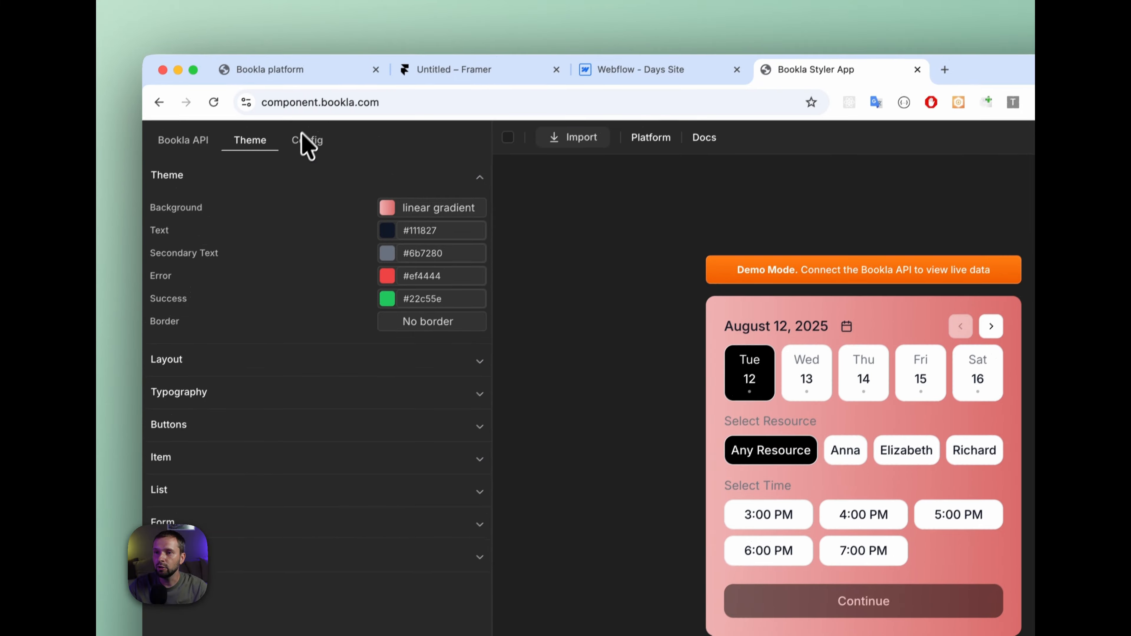
Step: Check the animation type options and preview Slide by choosing a named resource at 4:00 PM, continuing to the form and going back
left_click(326, 107)
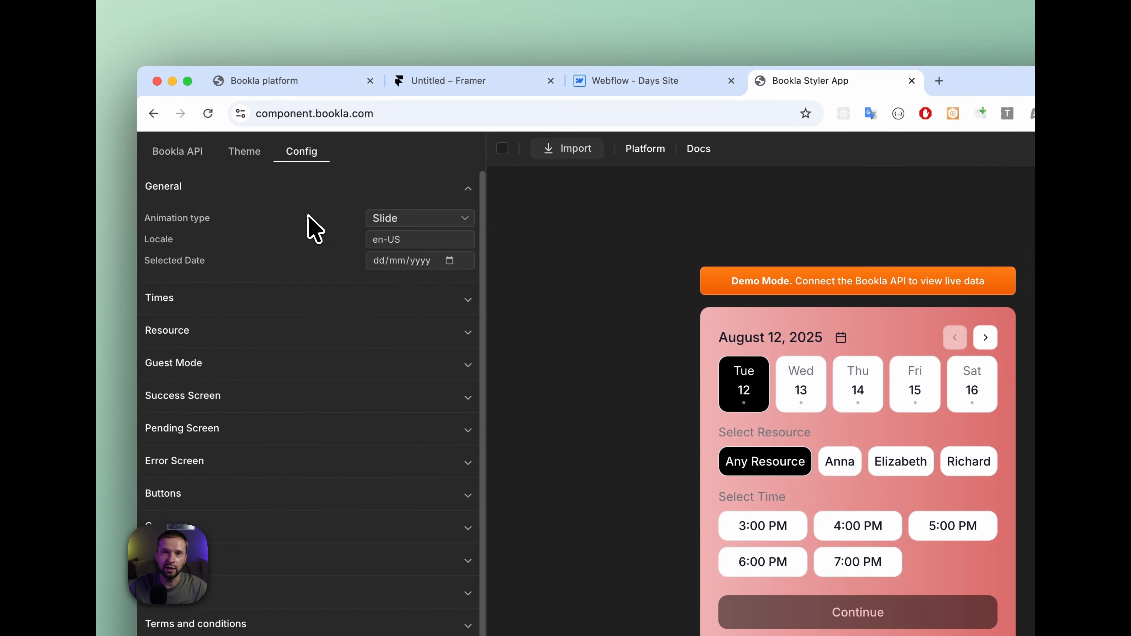
left_click(421, 219)
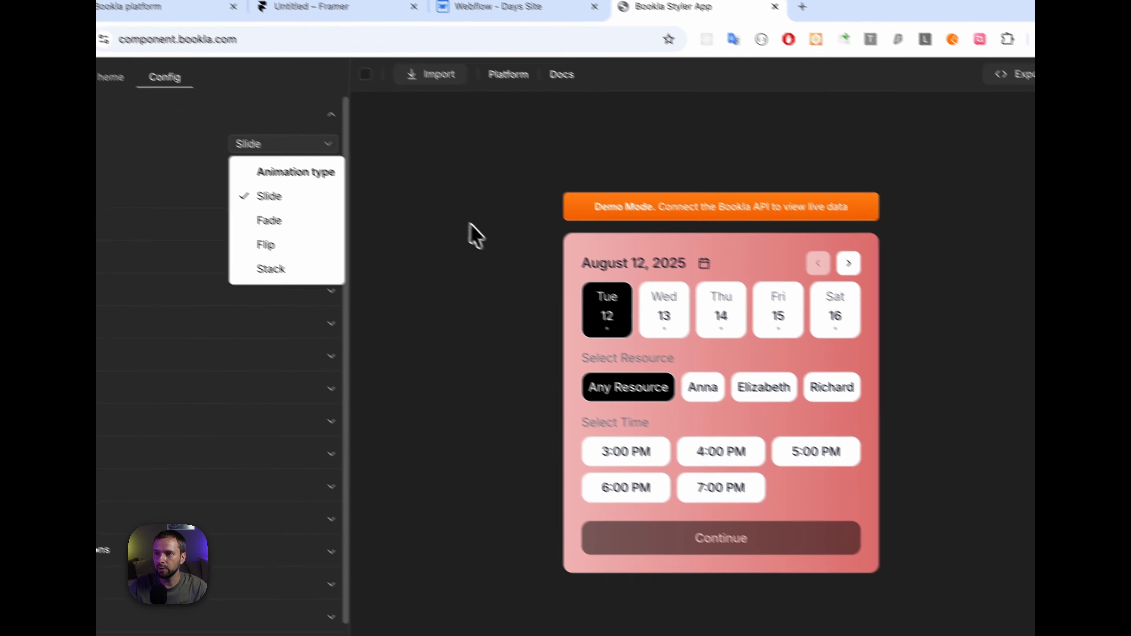
left_click(881, 495)
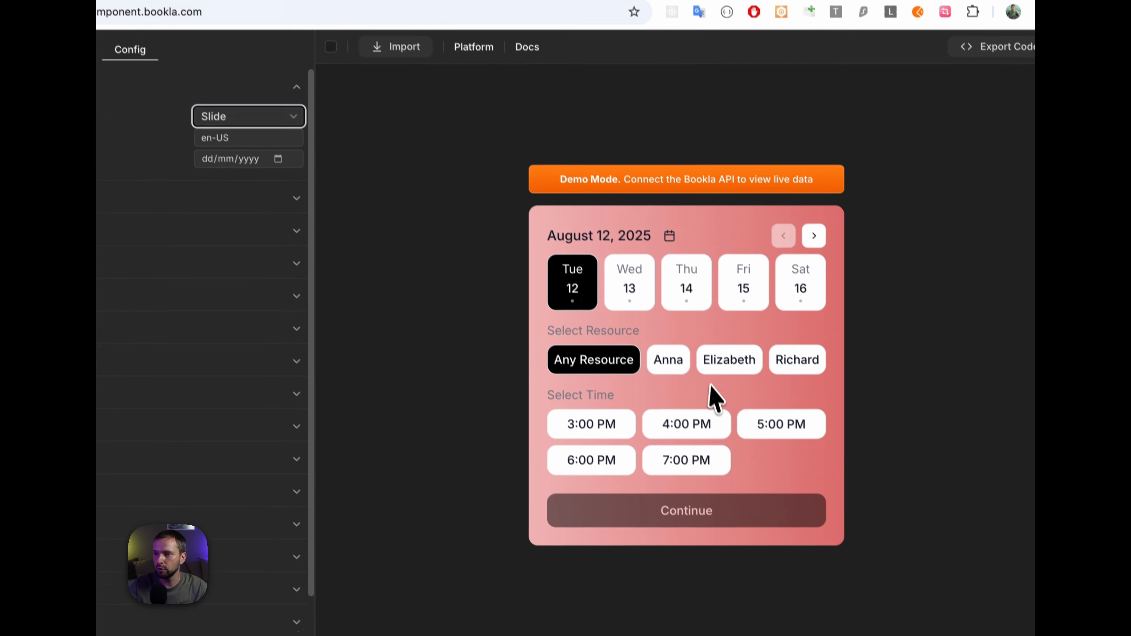
left_click(669, 346)
left_click(670, 407)
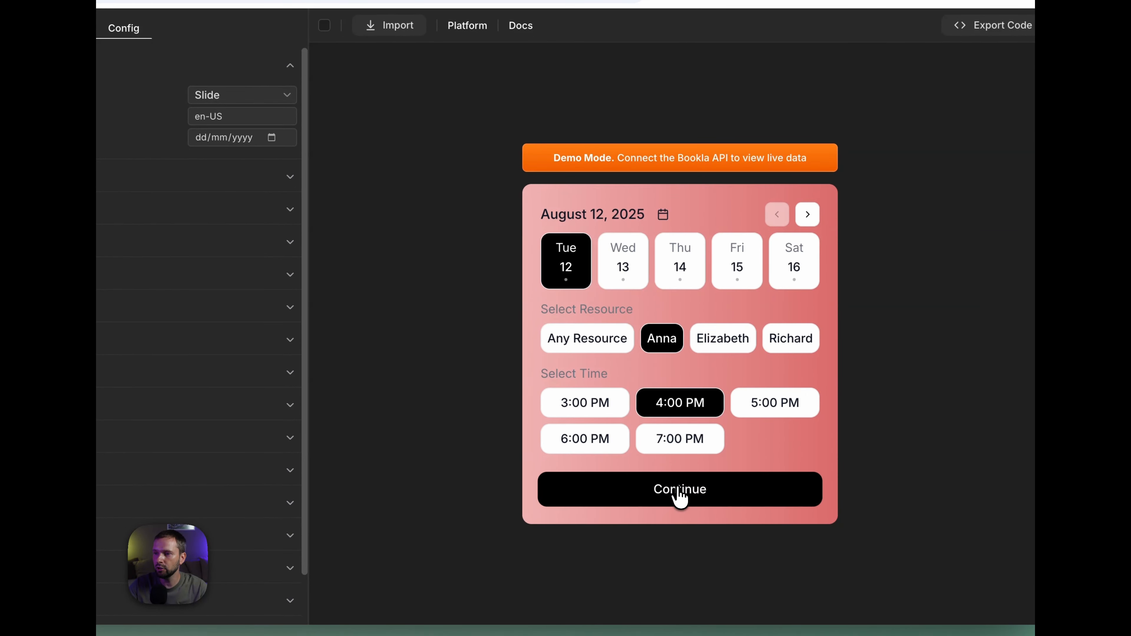
left_click(677, 491)
left_click(633, 458)
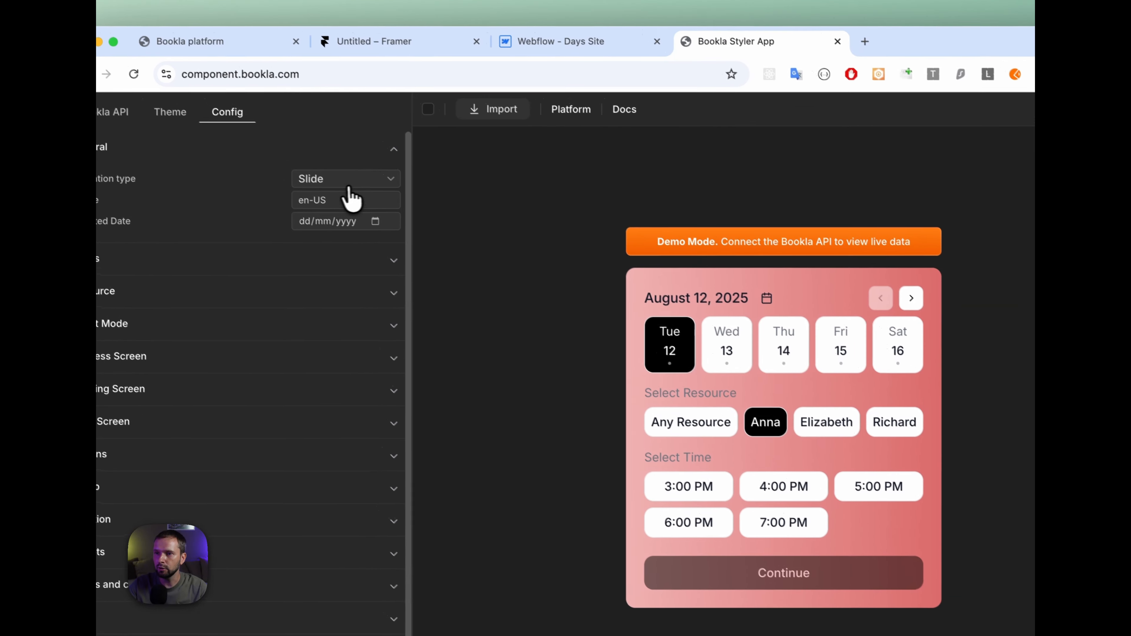
Step: Set the animation type to Fade and preview it with Thursday 14 August at 12:00 PM, continuing to the form and back
left_click(251, 99)
left_click(345, 265)
left_click(793, 352)
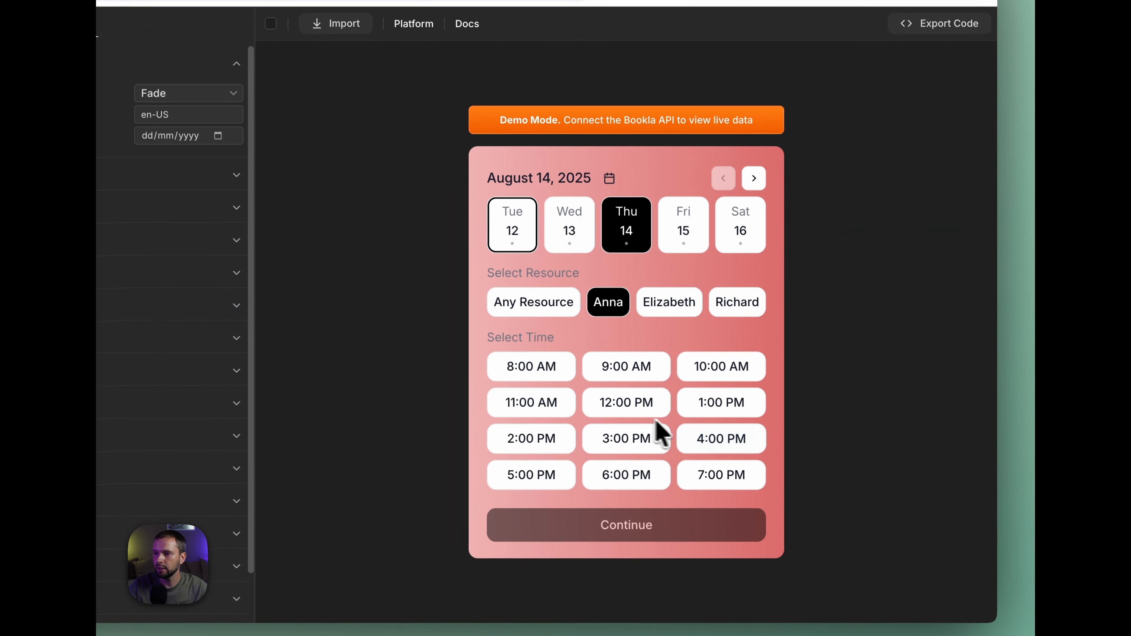
left_click(628, 407)
left_click(624, 526)
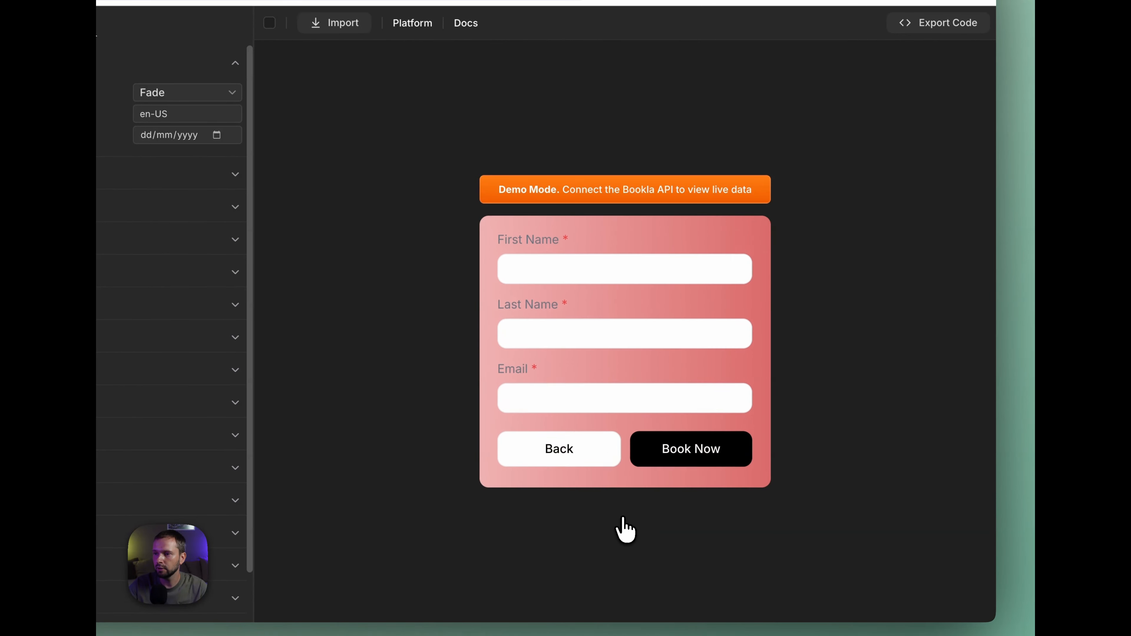
left_click(606, 459)
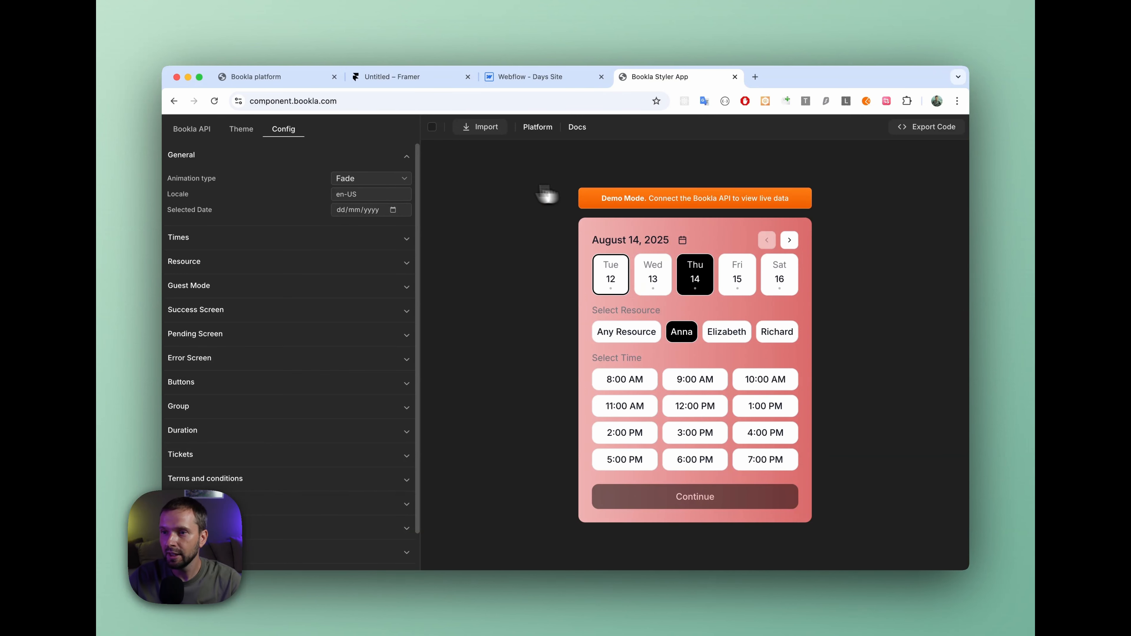
Step: Review the Times text settings and enable the terms and conditions option in the component configuration
left_click(254, 231)
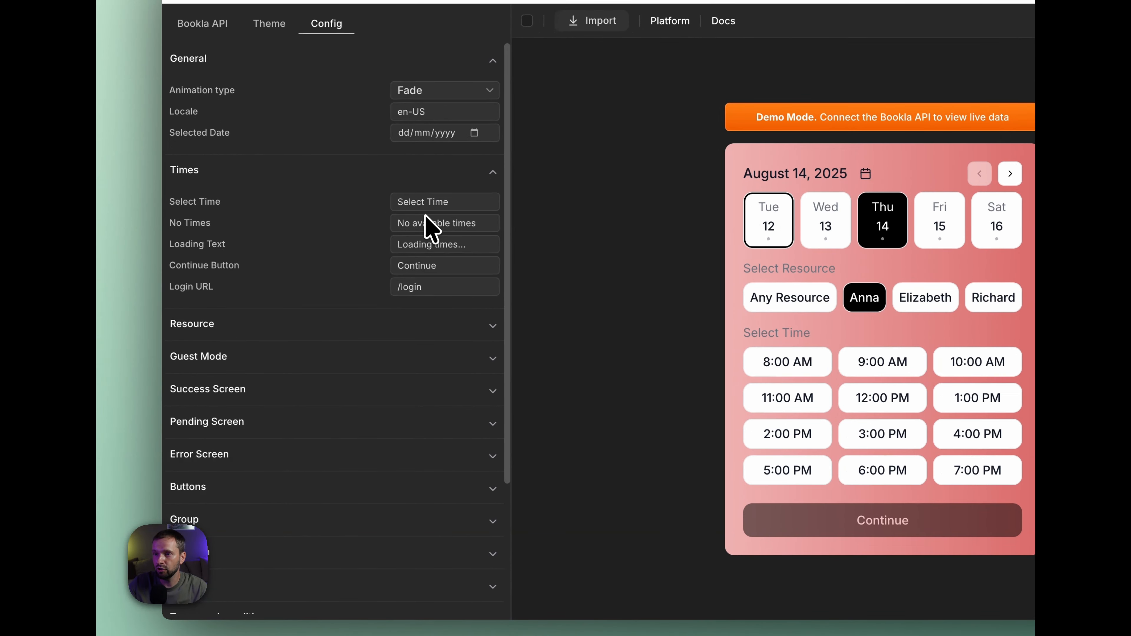
left_click(458, 177)
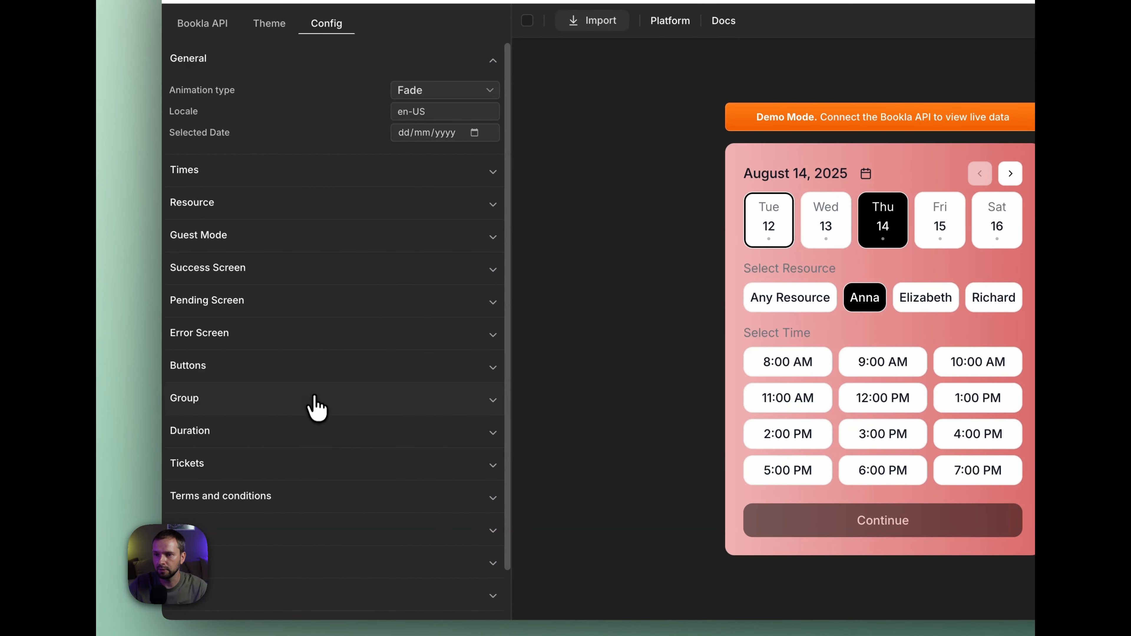
left_click(359, 503)
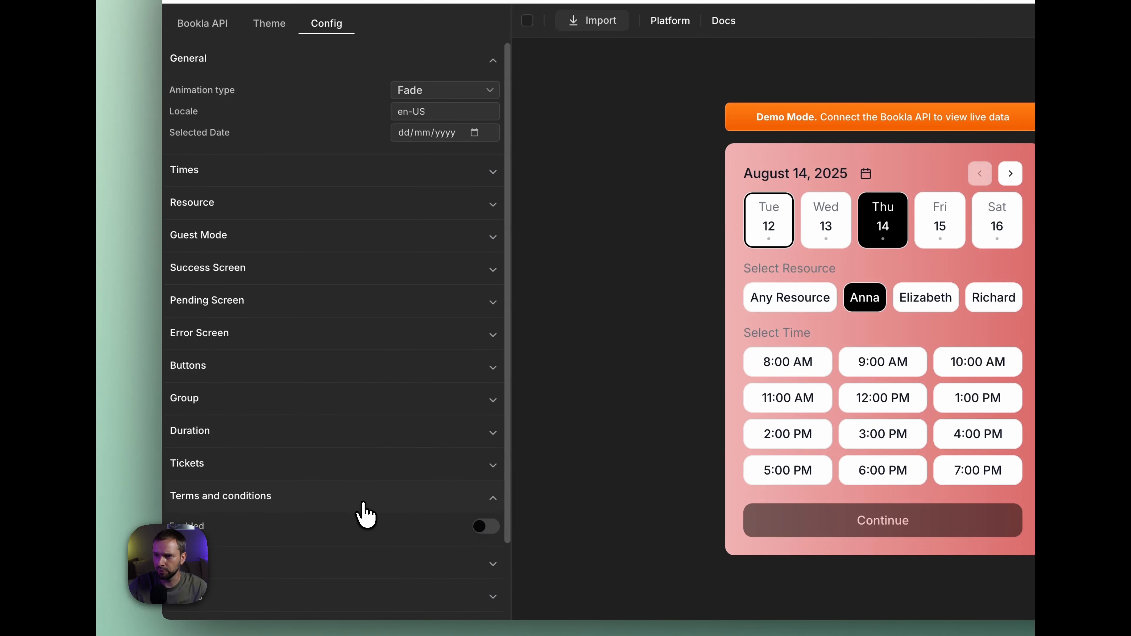
left_click(477, 498)
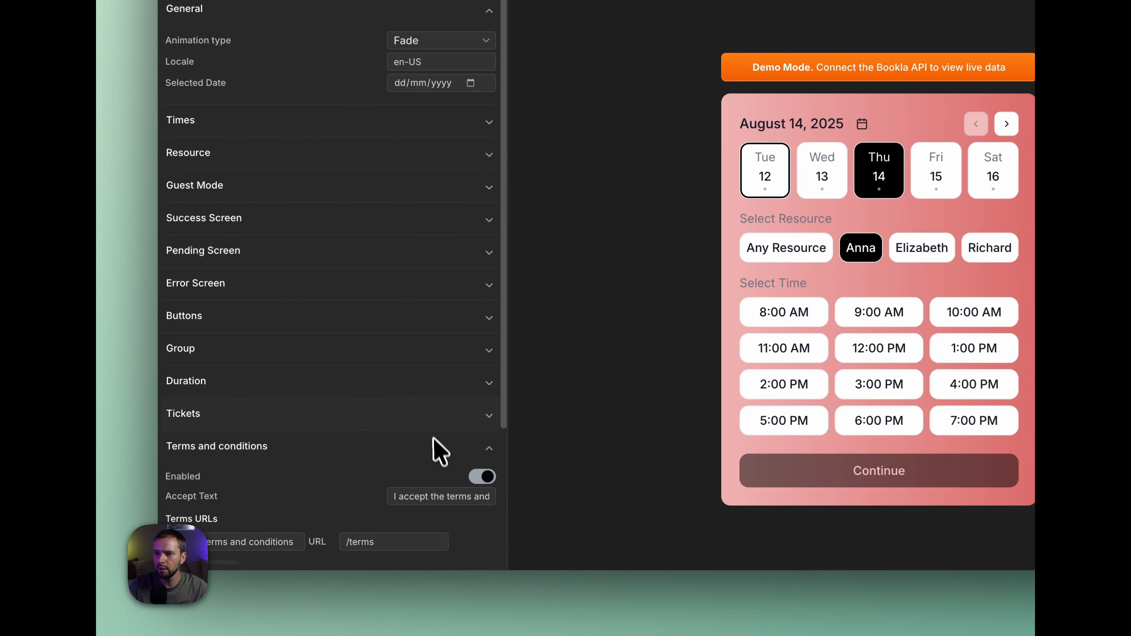
scroll(401, 430, "down", 3)
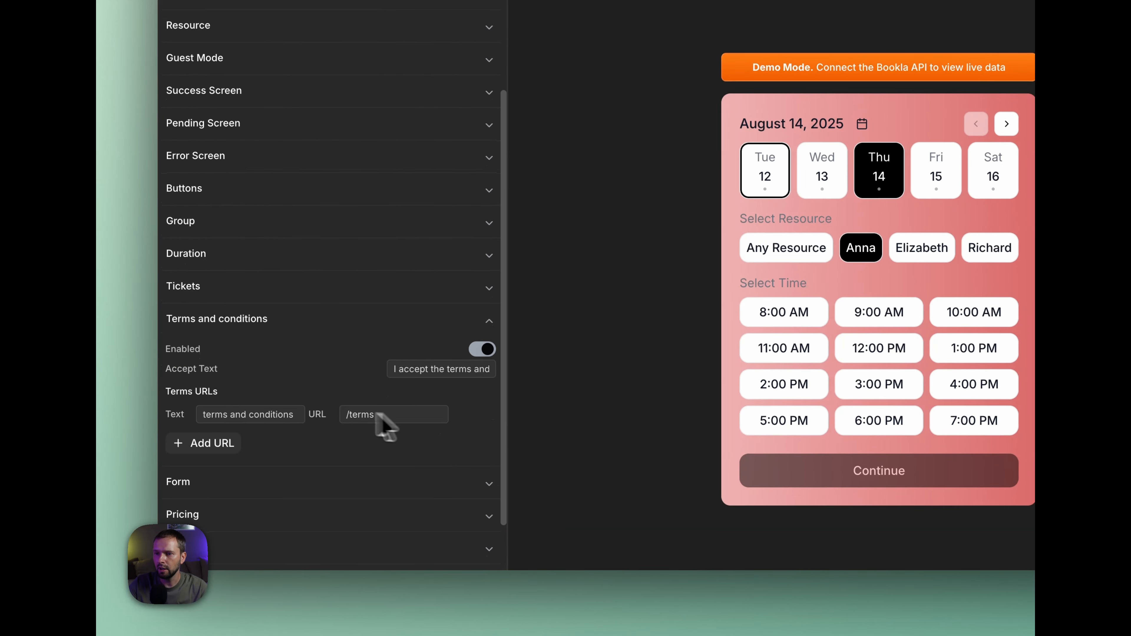
left_click(492, 325)
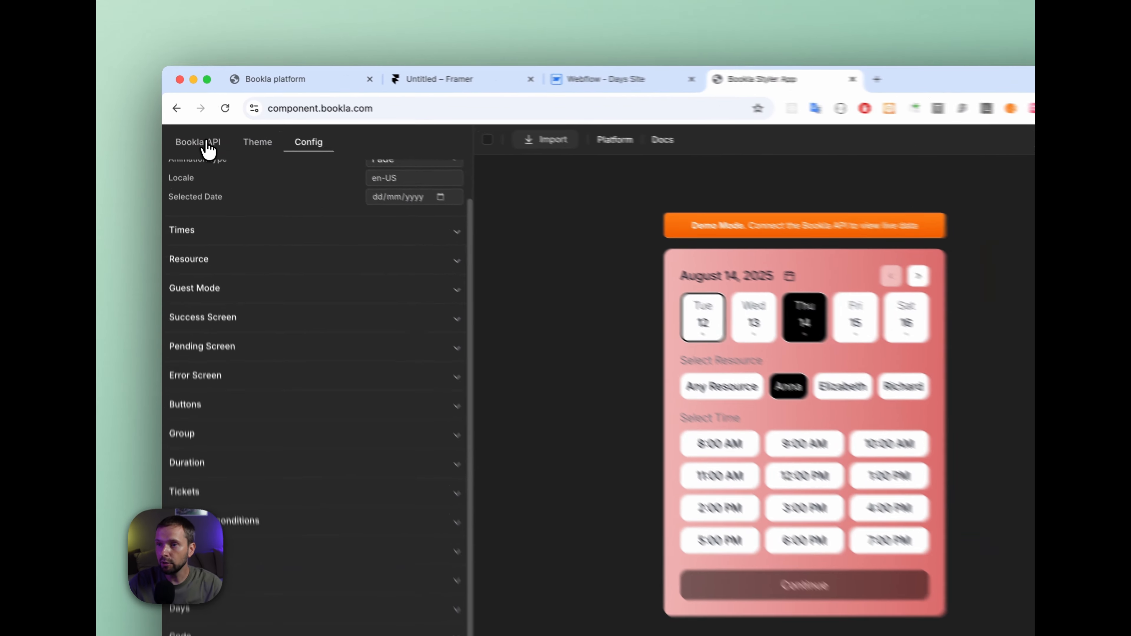
Step: Open the Bookla API connection settings for the component
left_click(203, 130)
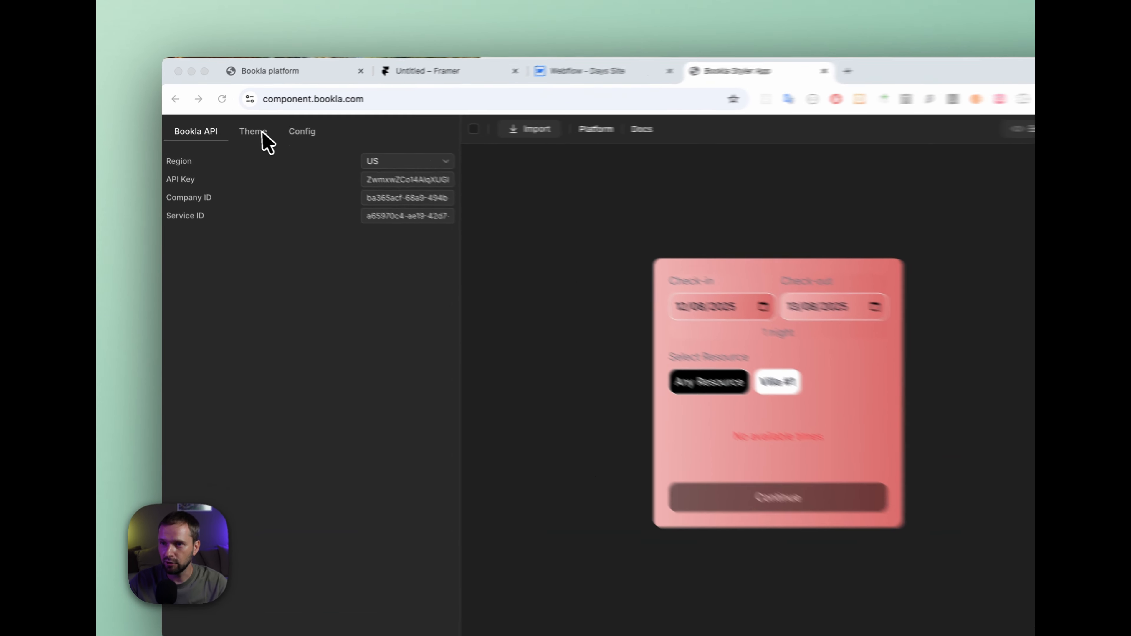
Step: Change the theme background to a solid fill, remove the #db6b6b color and set the remaining color to #ffffff
left_click(240, 130)
left_click(342, 180)
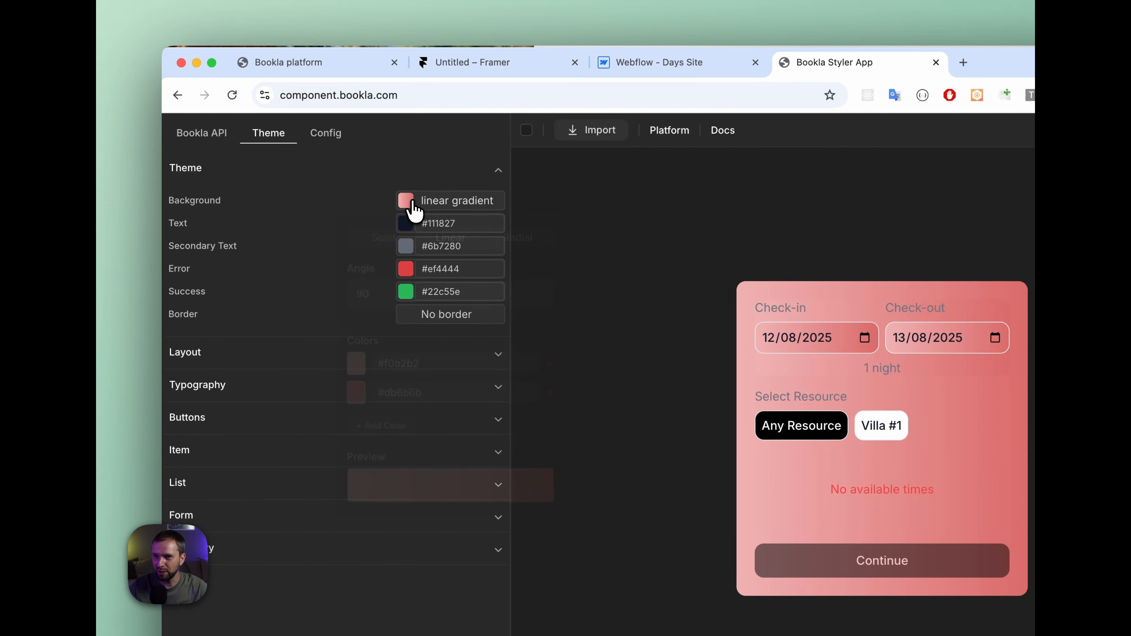
left_click(384, 241)
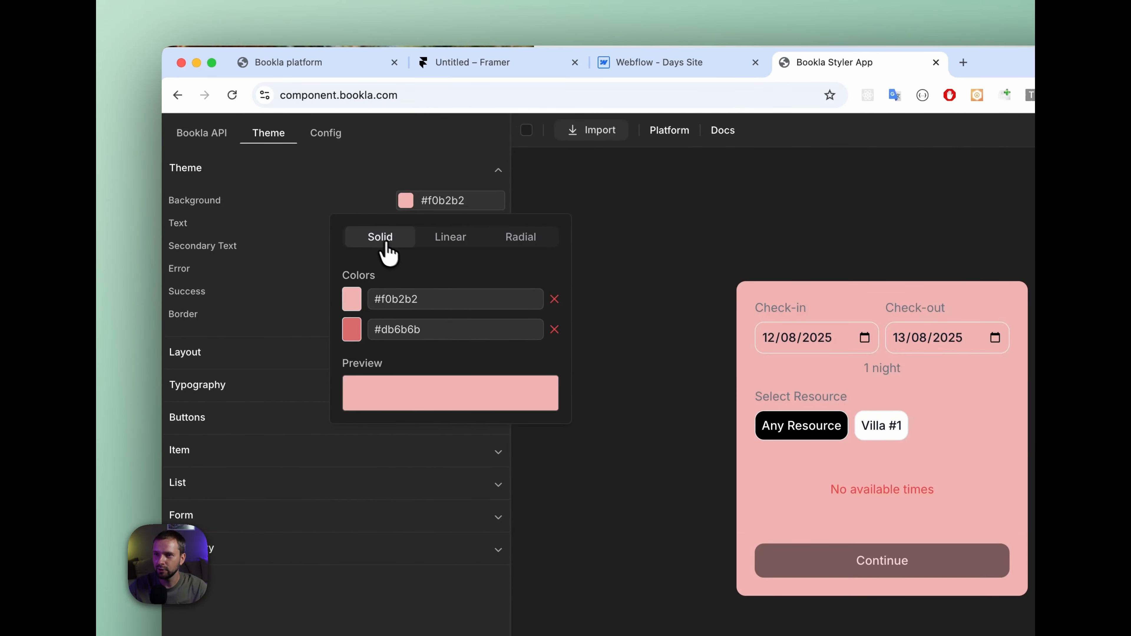
left_click(554, 330)
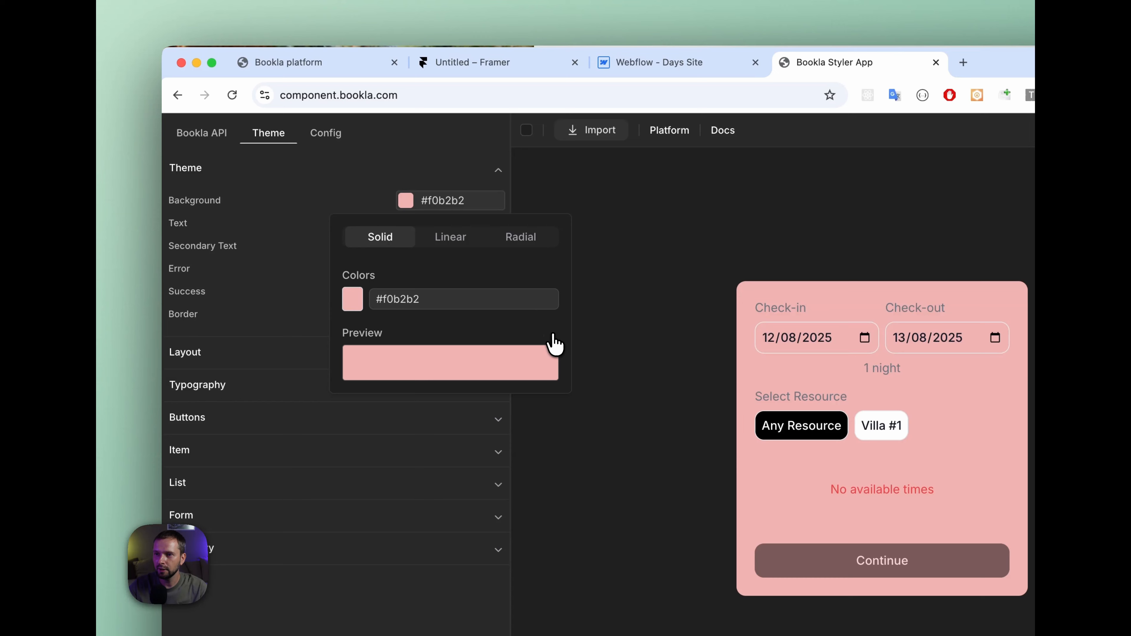
left_click(351, 307)
left_click_drag(371, 331, 316, 316)
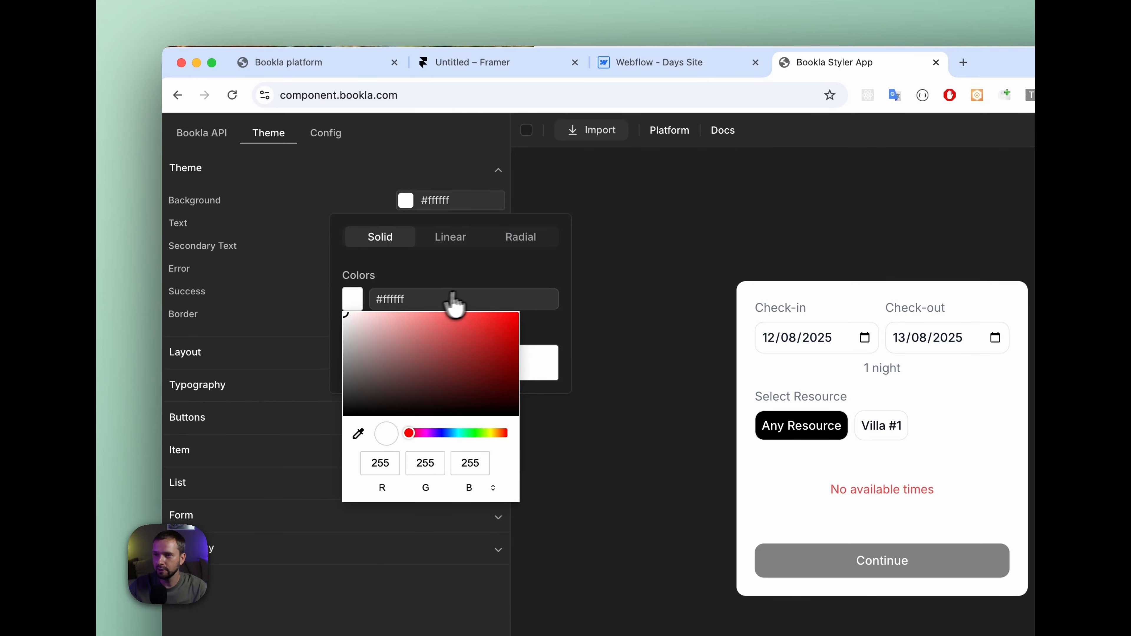
left_click(417, 280)
left_click(430, 178)
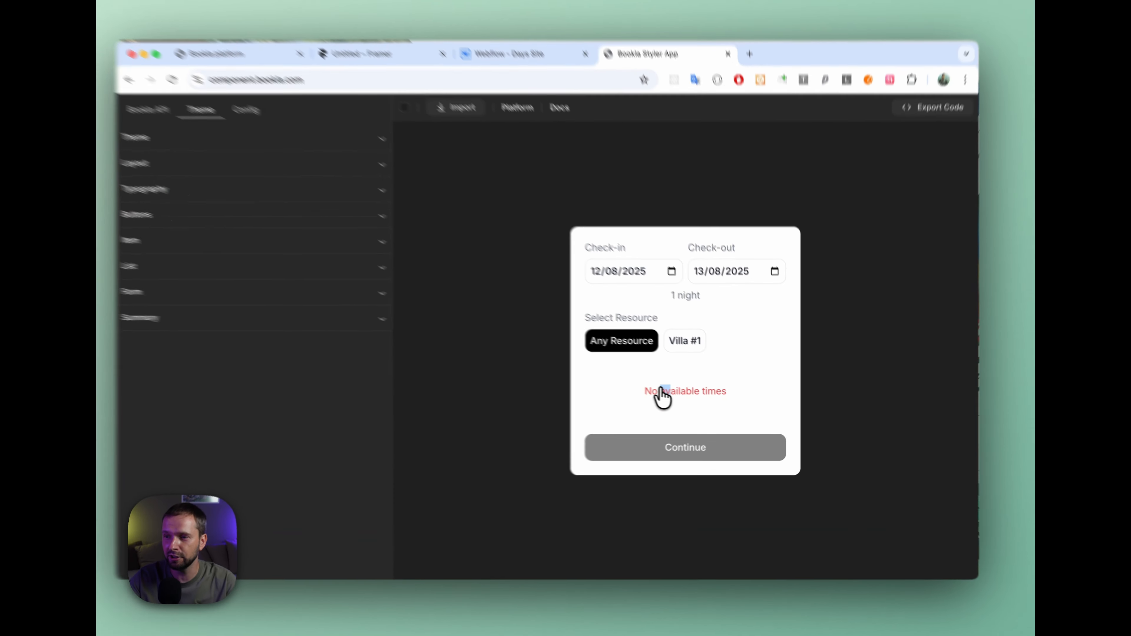
Step: Turn off the Show Resource Selector option in the component's resource configuration
left_click_drag(672, 394, 723, 394)
left_click(703, 377)
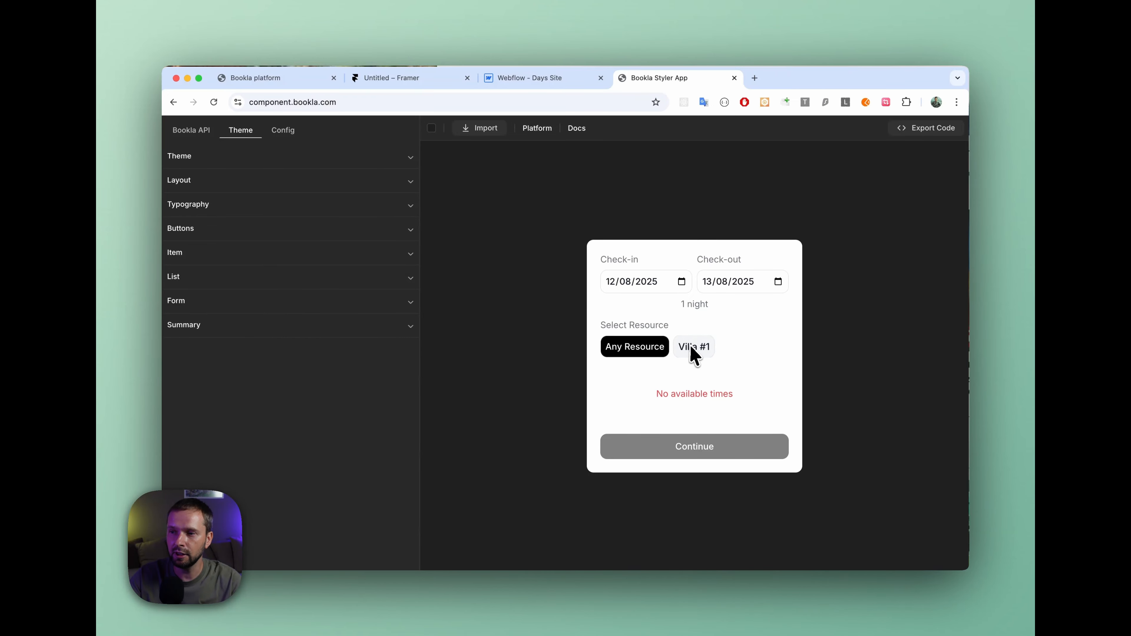
left_click(283, 129)
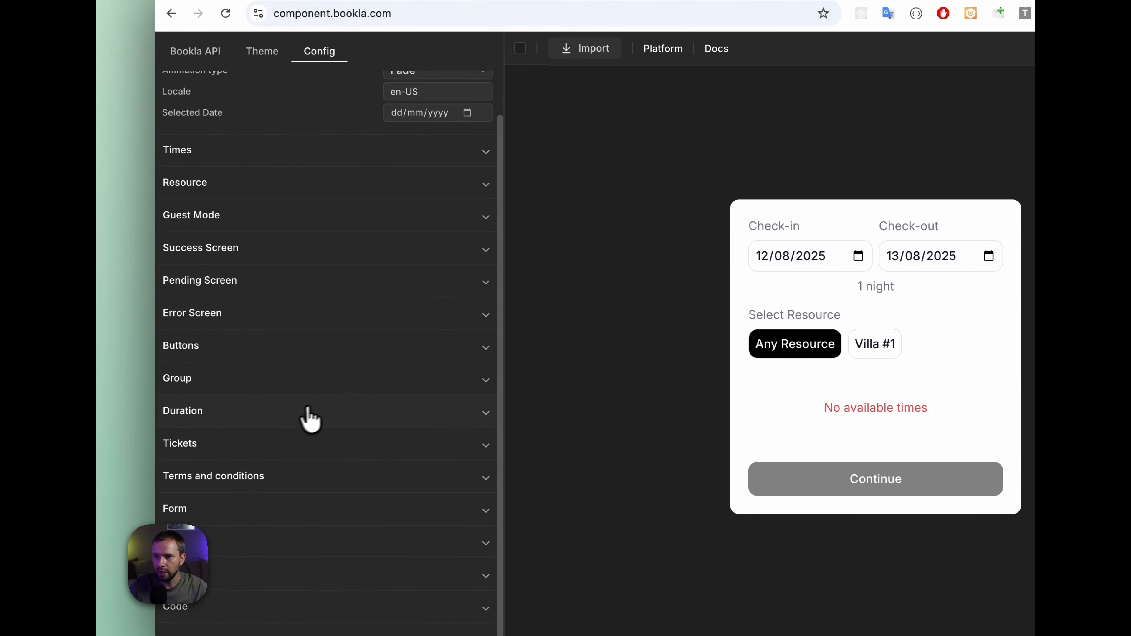
scroll(277, 390, "up", 2)
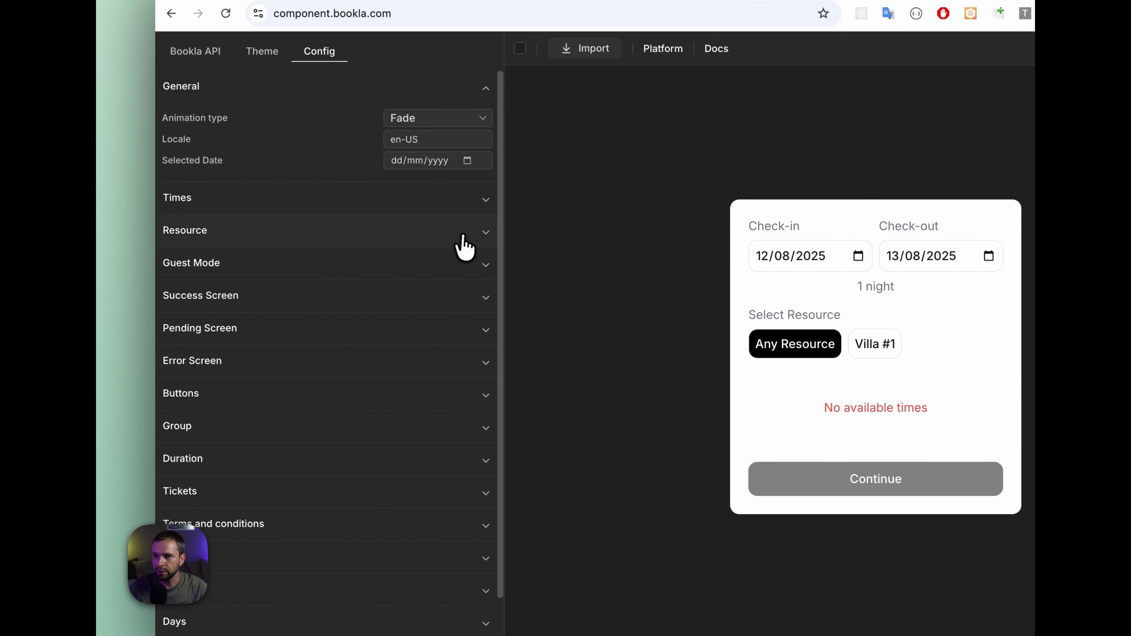
left_click(483, 234)
left_click(476, 261)
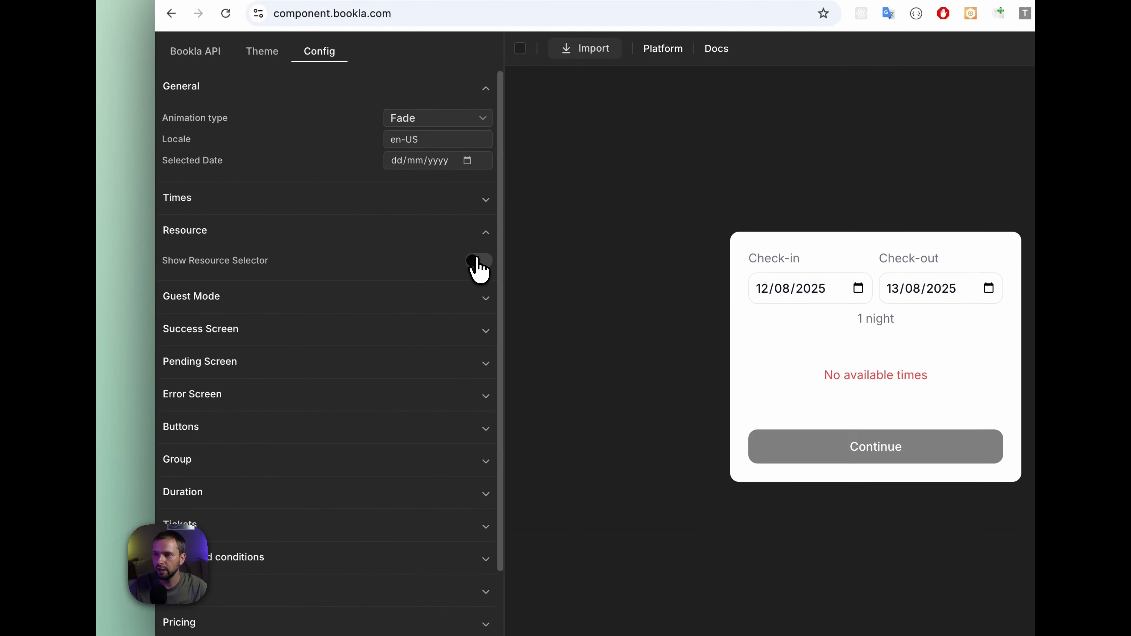
Step: Preview a villa booking with check-in on 17/08/2025 and check-out on 20/08/2025
left_click(870, 293)
left_click(858, 289)
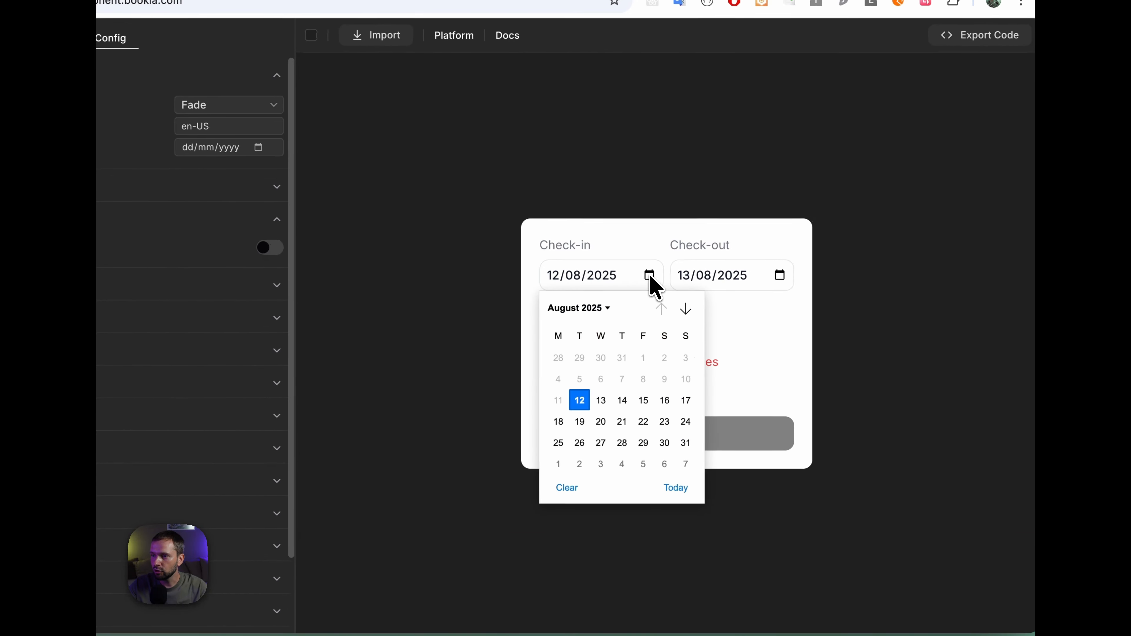
left_click(557, 422)
left_click(777, 276)
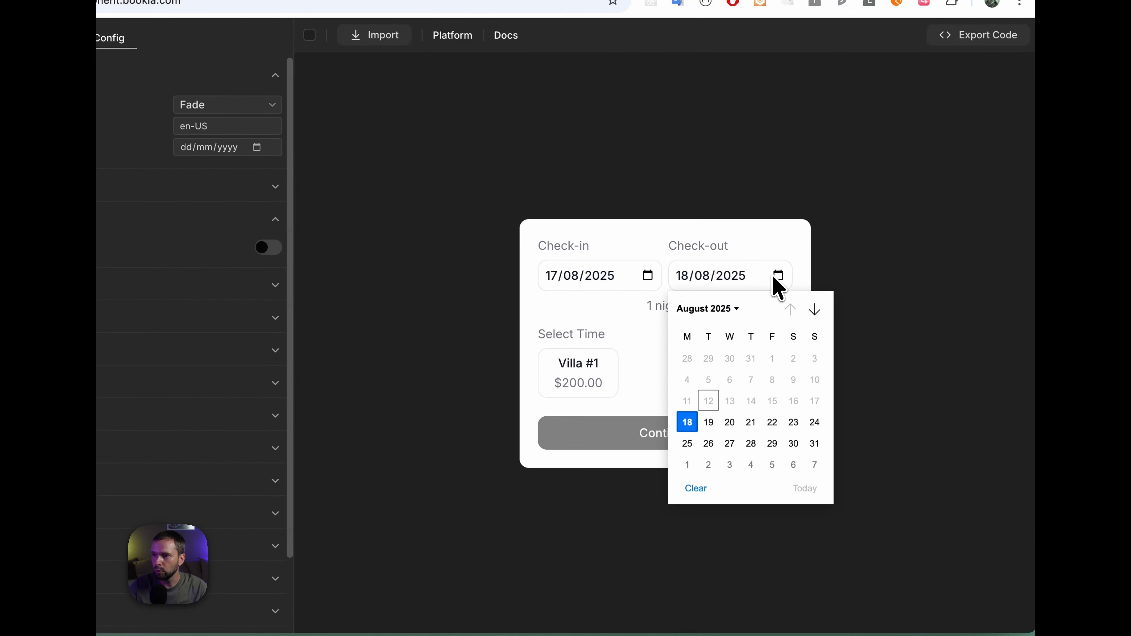
left_click(729, 422)
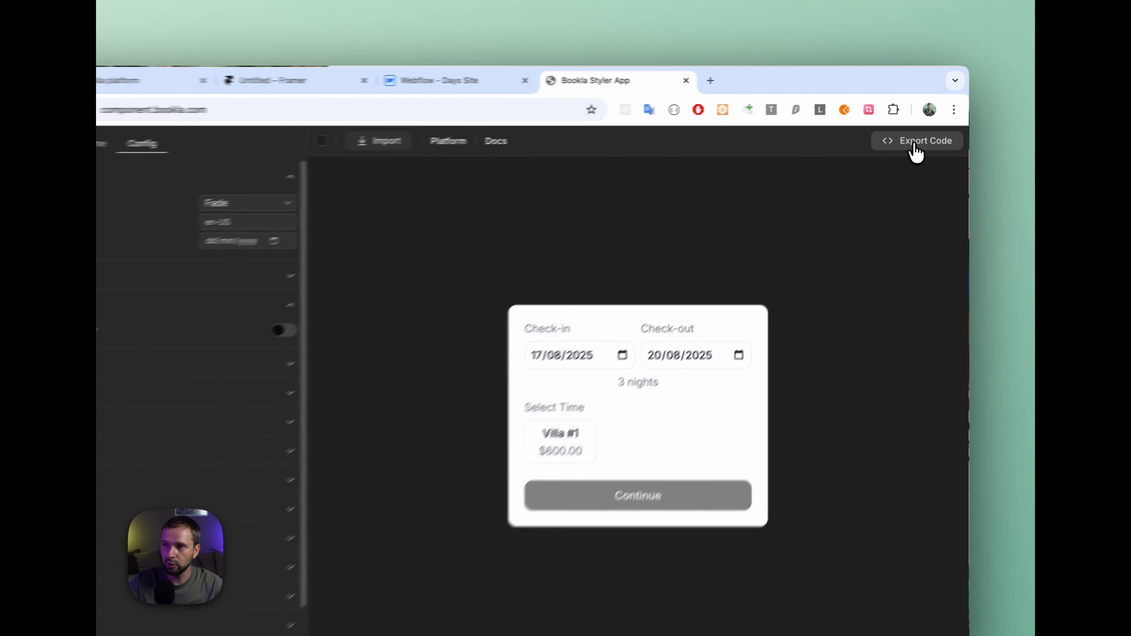
Step: Export the booking widget code for the white-background component and copy the whole script
left_click(919, 134)
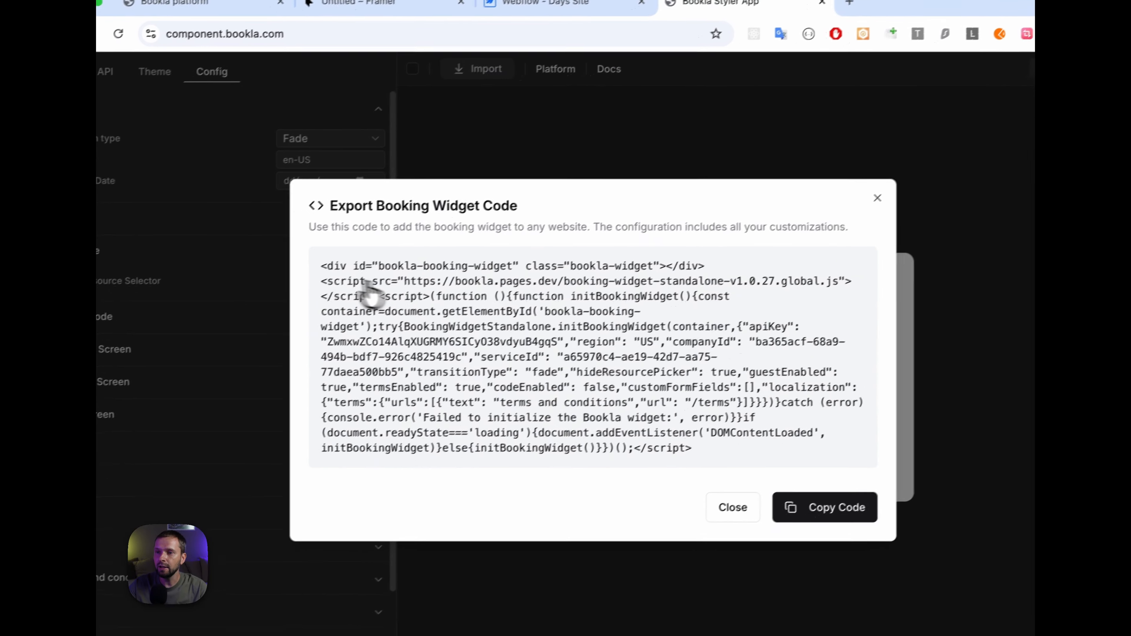
left_click_drag(321, 266, 789, 469)
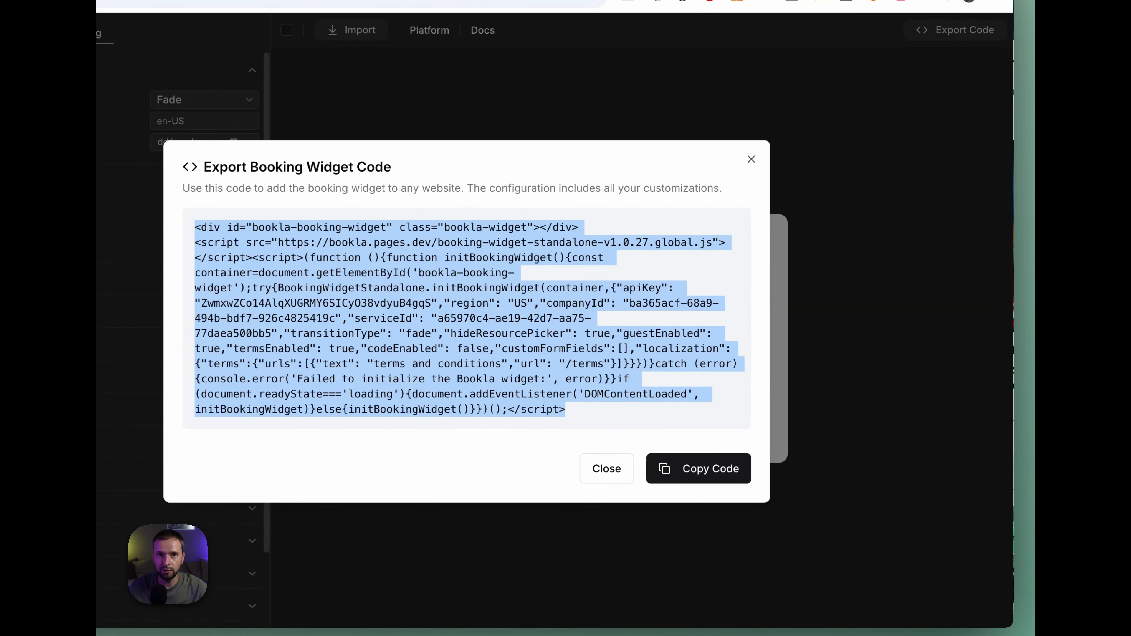
left_click(695, 471)
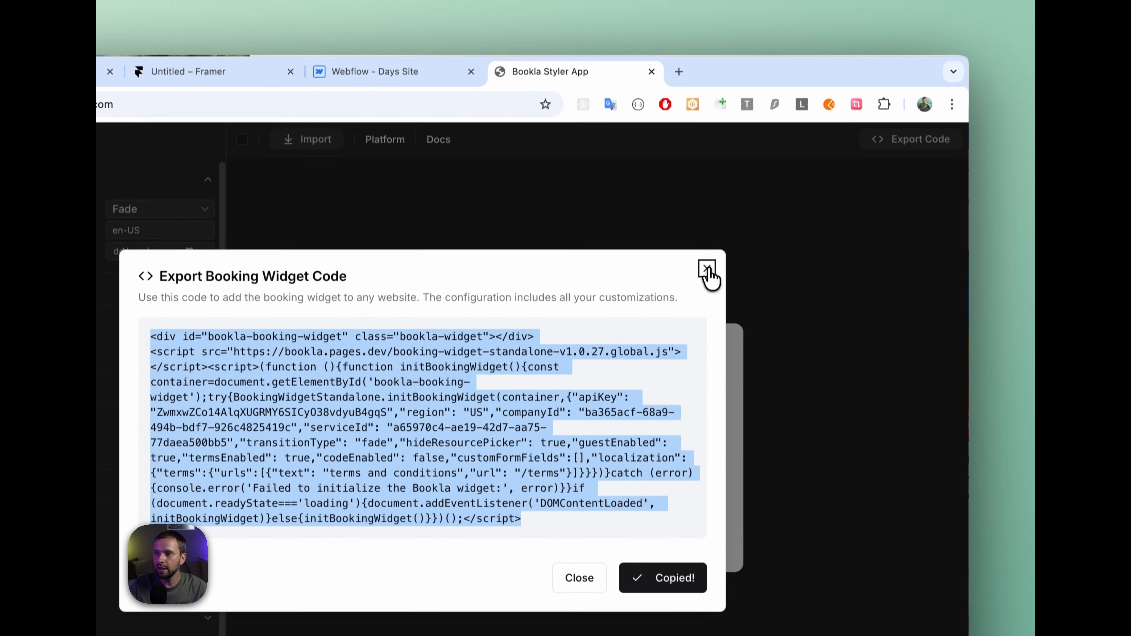
left_click(707, 270)
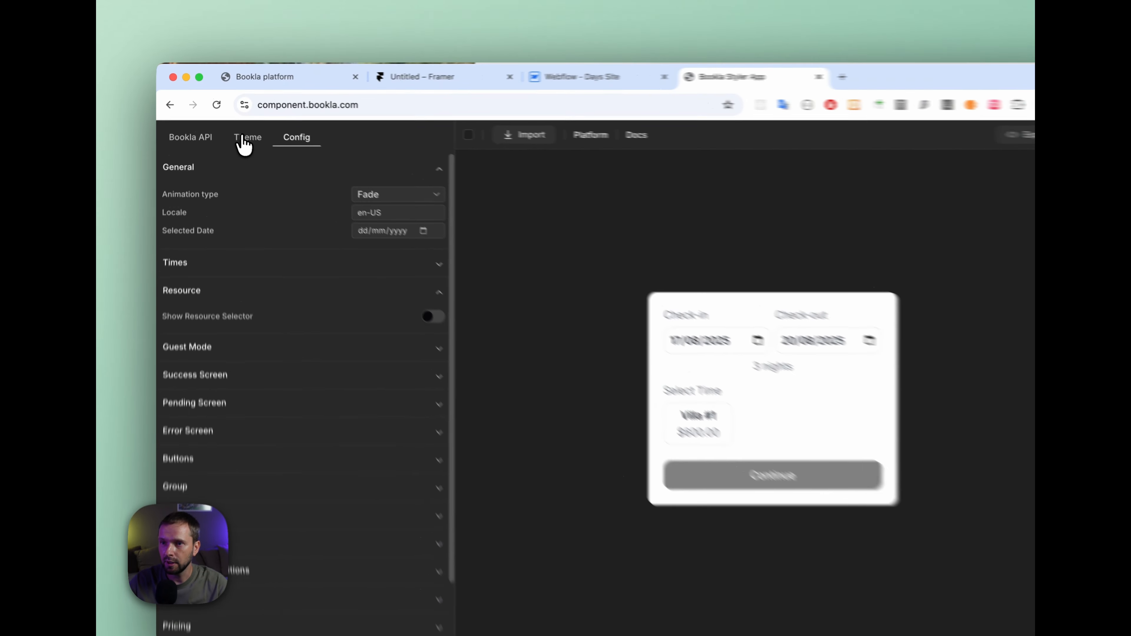
Step: Set the solid theme background color to #fb9d9d
left_click(241, 131)
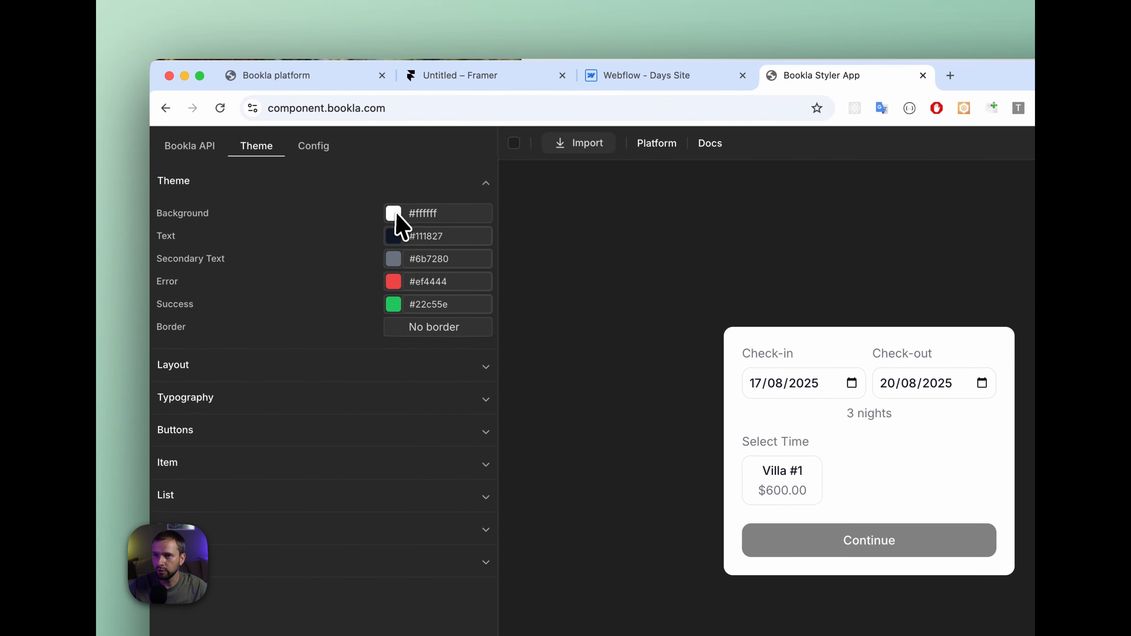
left_click(343, 182)
left_click(343, 314)
left_click(395, 328)
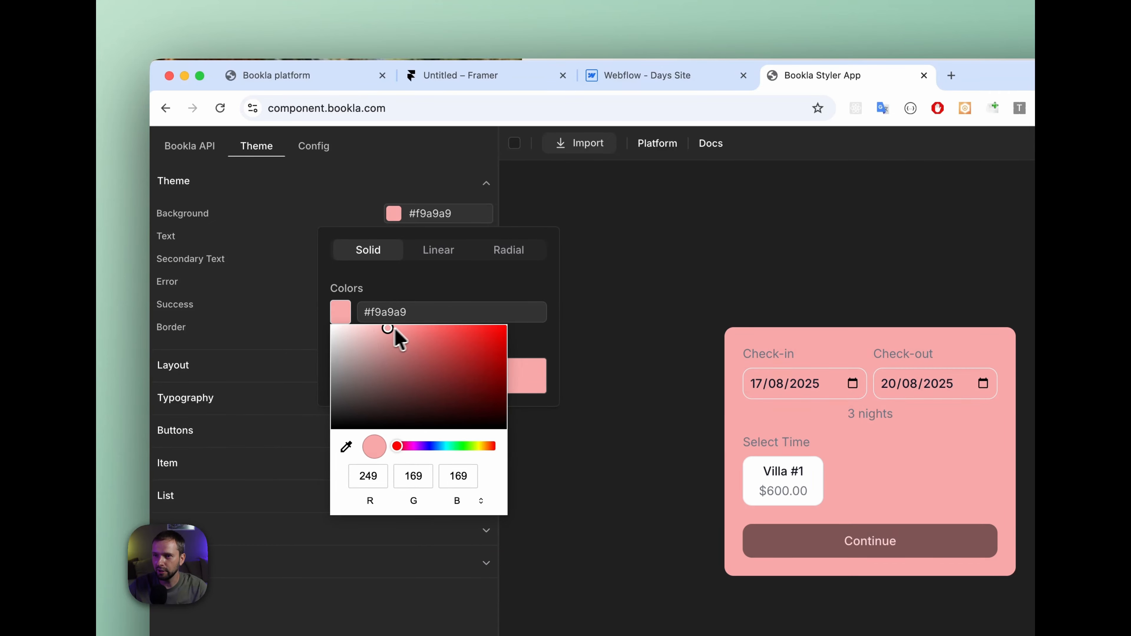
left_click(623, 230)
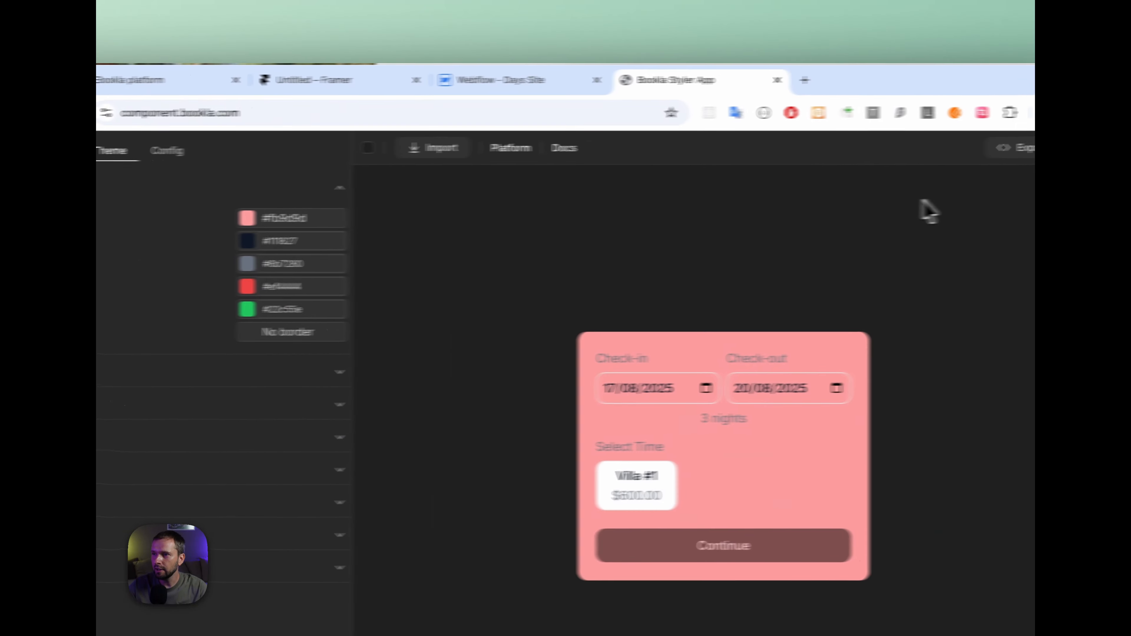
Step: Export the widget code again with the #fb9d9d background and copy it
left_click(937, 150)
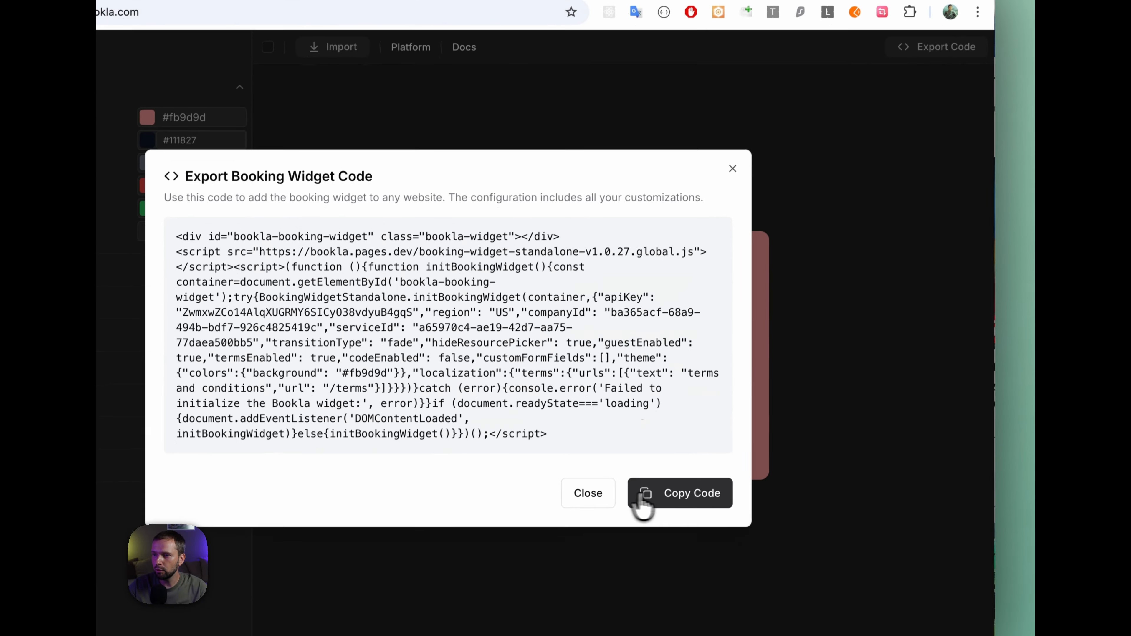
left_click(629, 592)
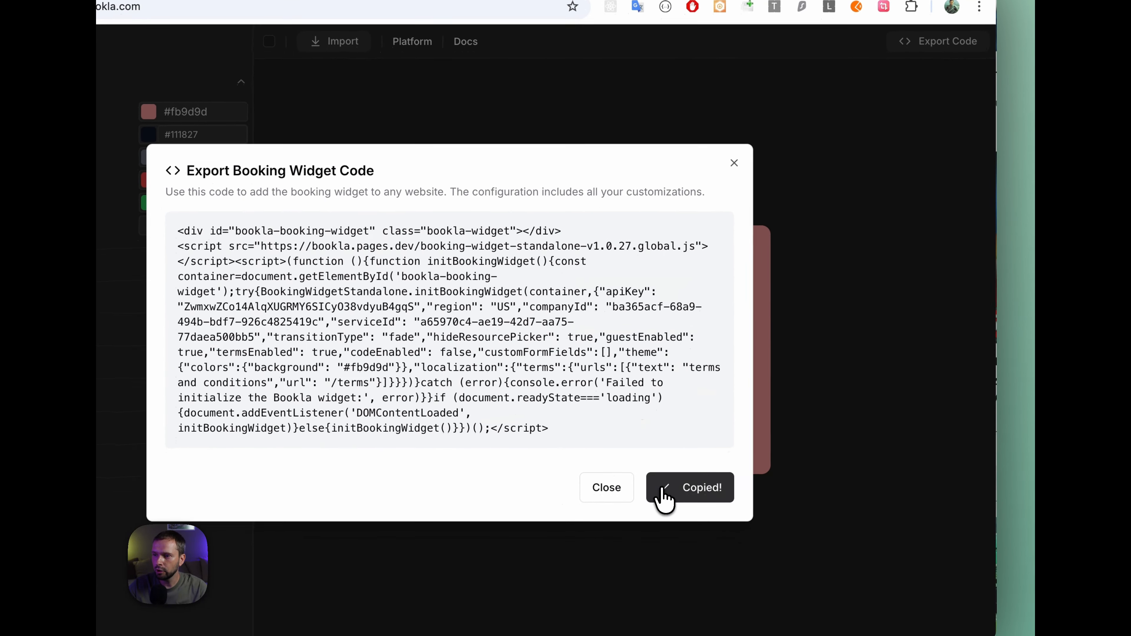
left_click(734, 162)
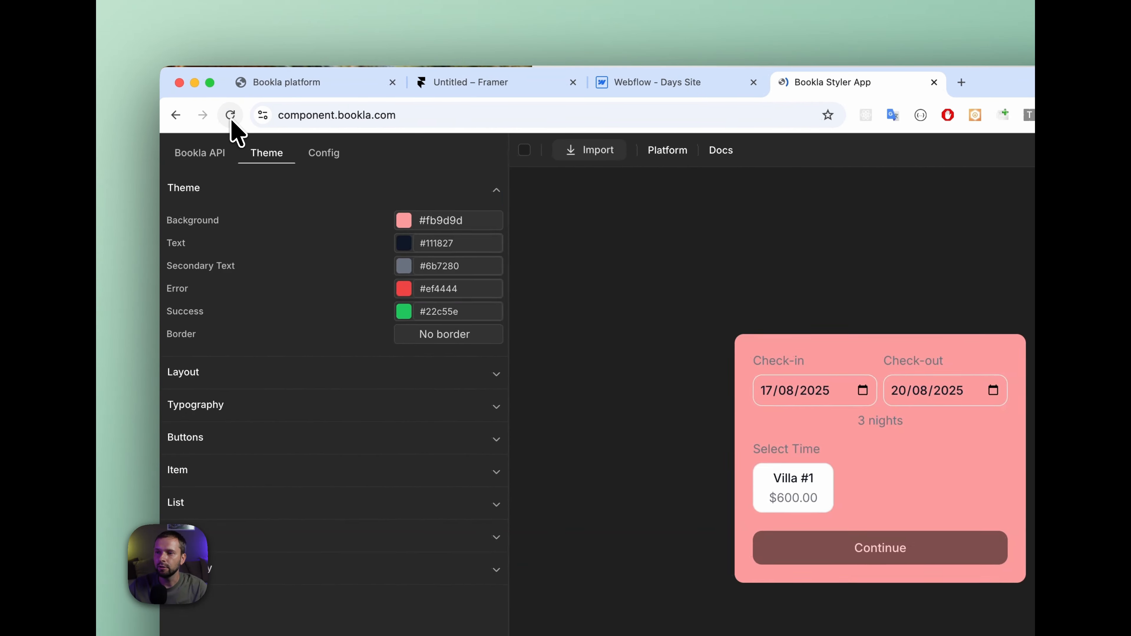
Step: Reload the styler page and import the copied widget script, including its API key, to restore the configuration
left_click(231, 119)
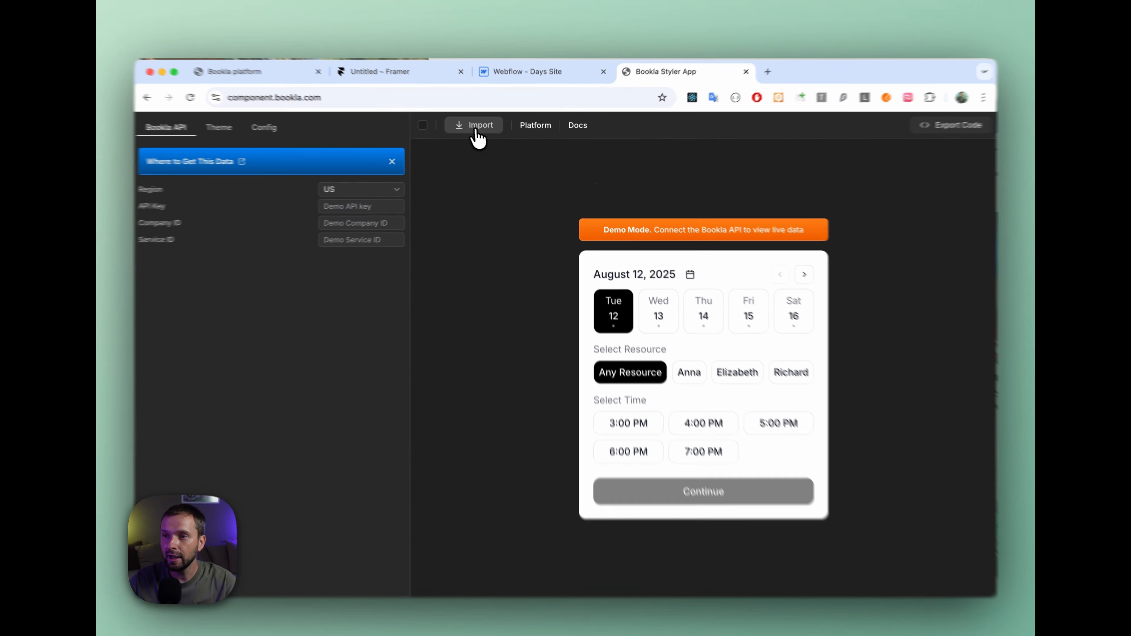
left_click(480, 127)
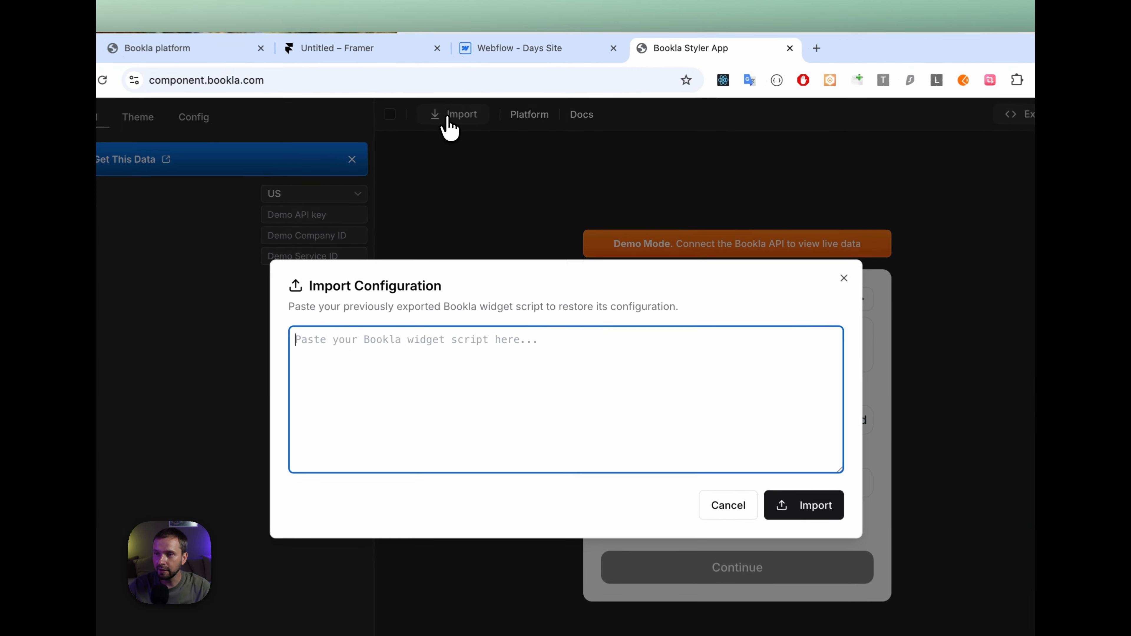
key("ctrl+v")
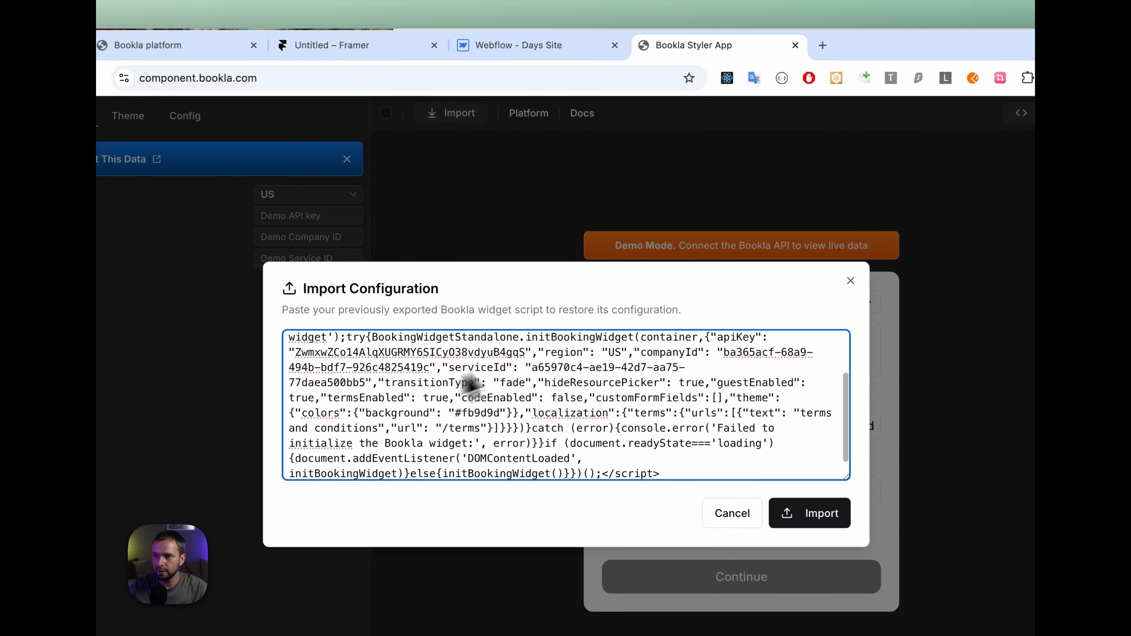
scroll(534, 379, "up", 5)
left_click(764, 476)
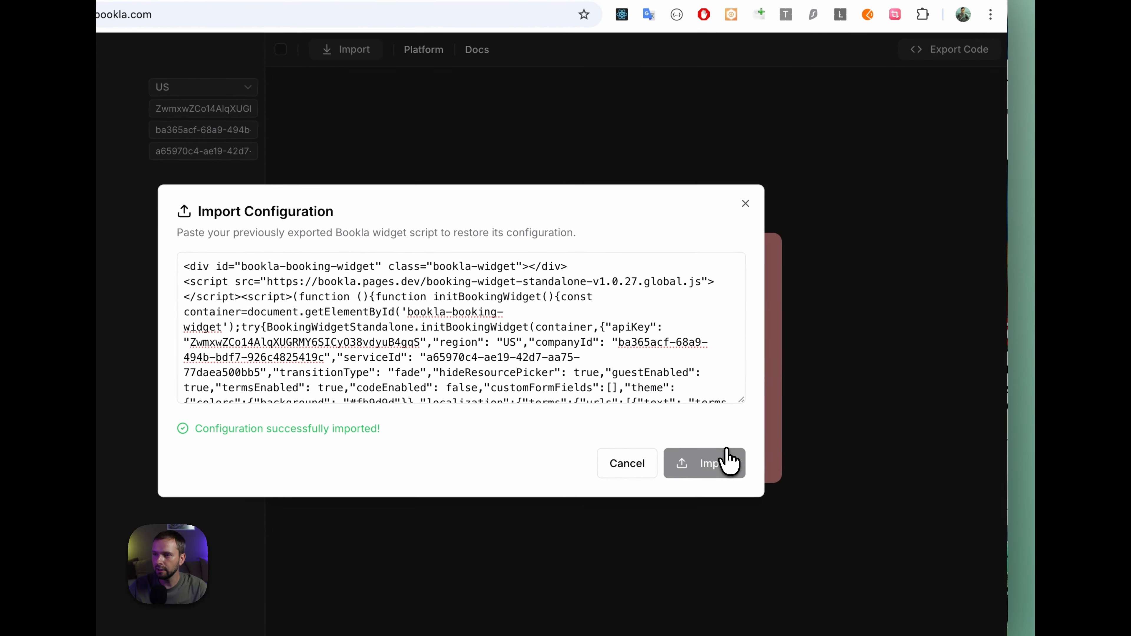